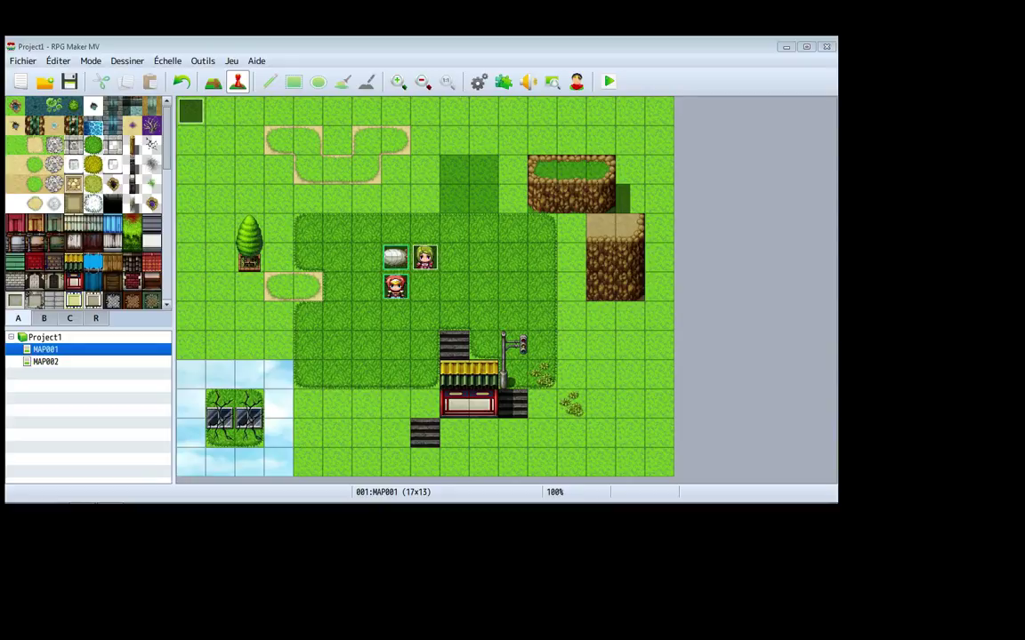
# Open the editor for a new event on empty tile 10,5 and close it without creating the event
pyautogui.rightClick(512, 284)
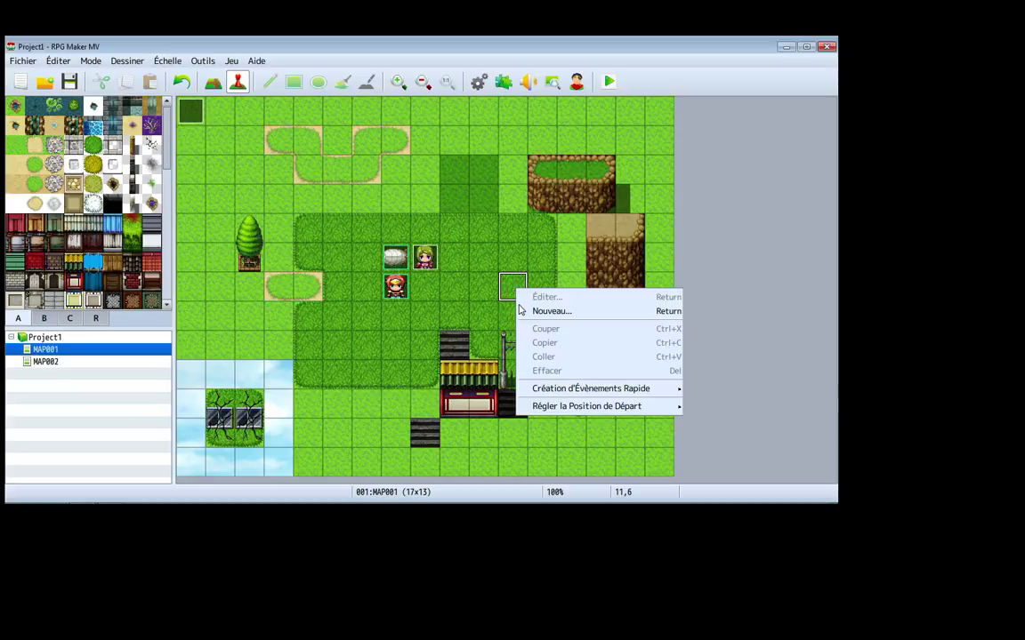
pyautogui.click(478, 266)
pyautogui.doubleClick(478, 267)
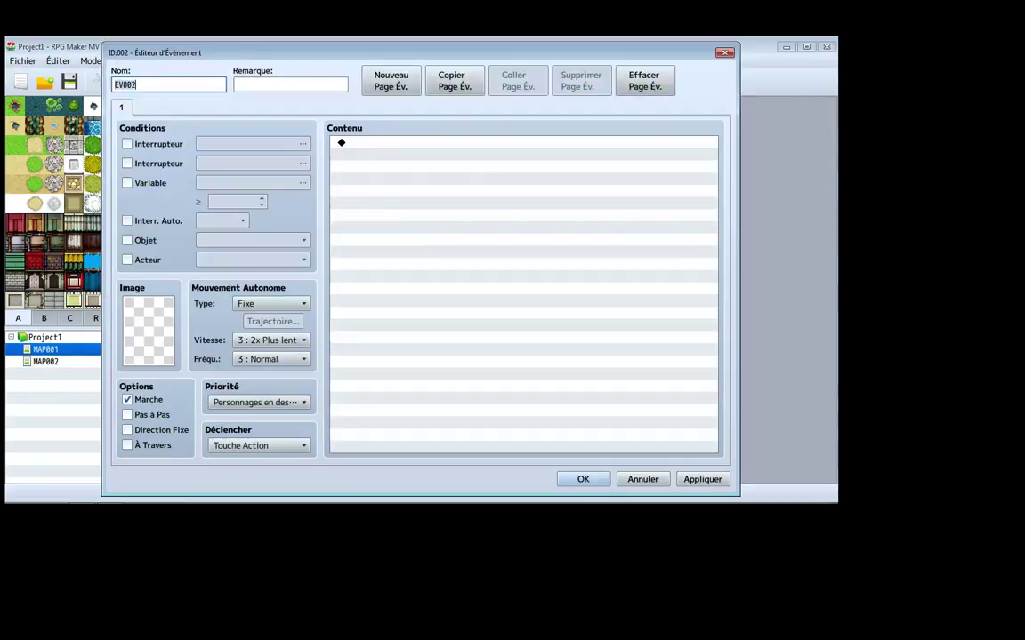
pyautogui.press('Escape')
pyautogui.doubleClick(477, 266)
pyautogui.click(641, 479)
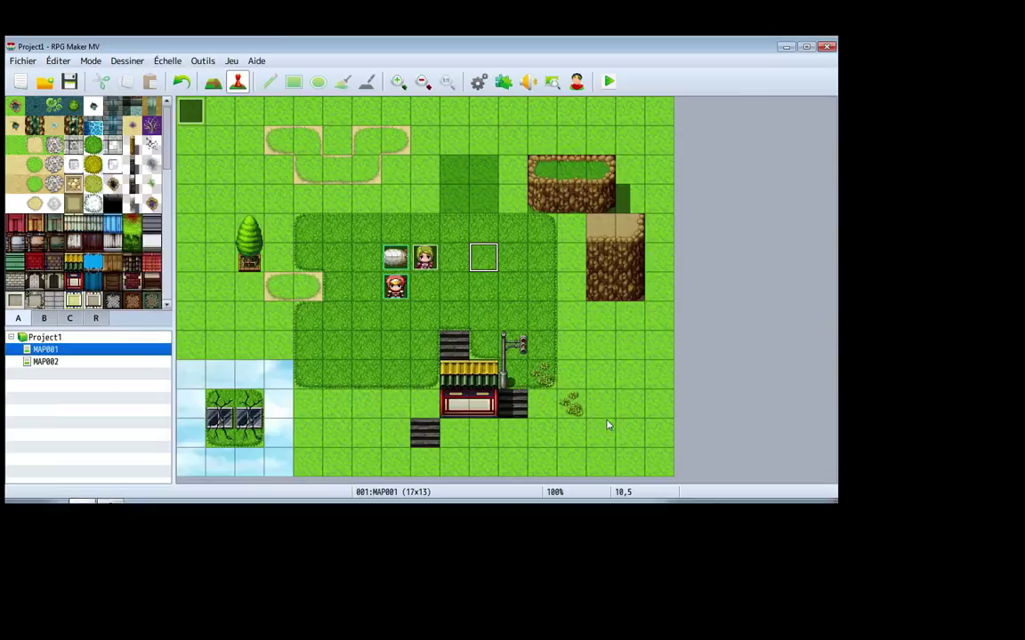
# View the search options of the event searcher and close it
pyautogui.click(236, 63)
pyautogui.moveTo(195, 64)
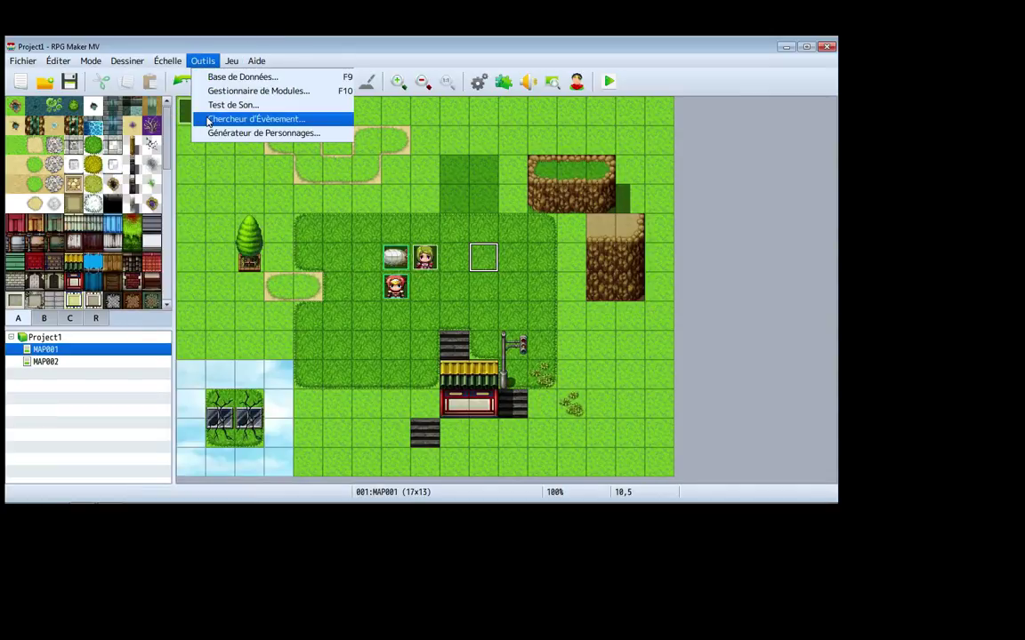
pyautogui.click(208, 119)
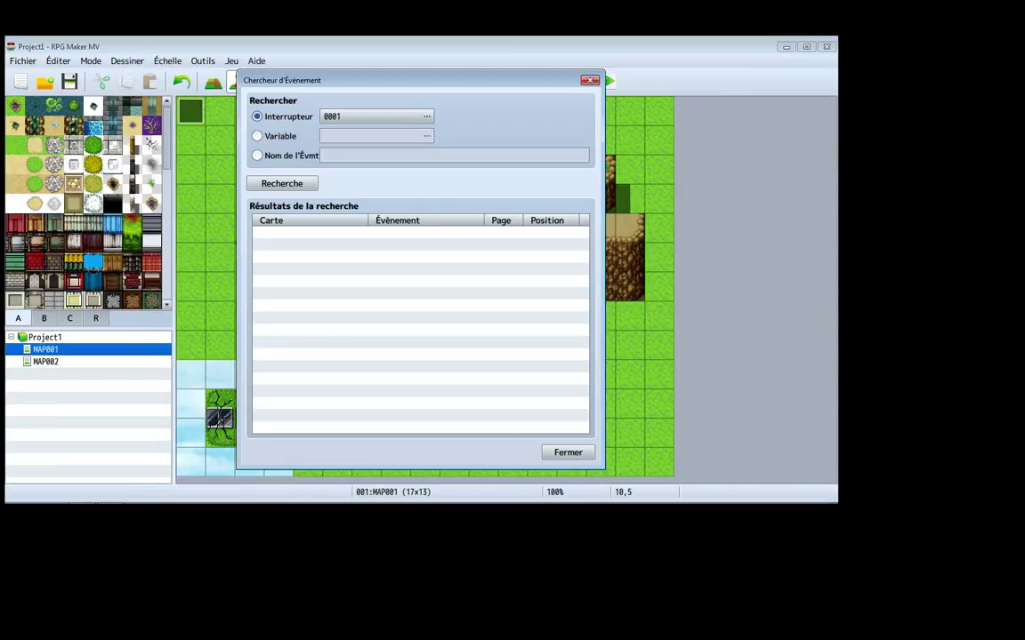
pyautogui.click(567, 452)
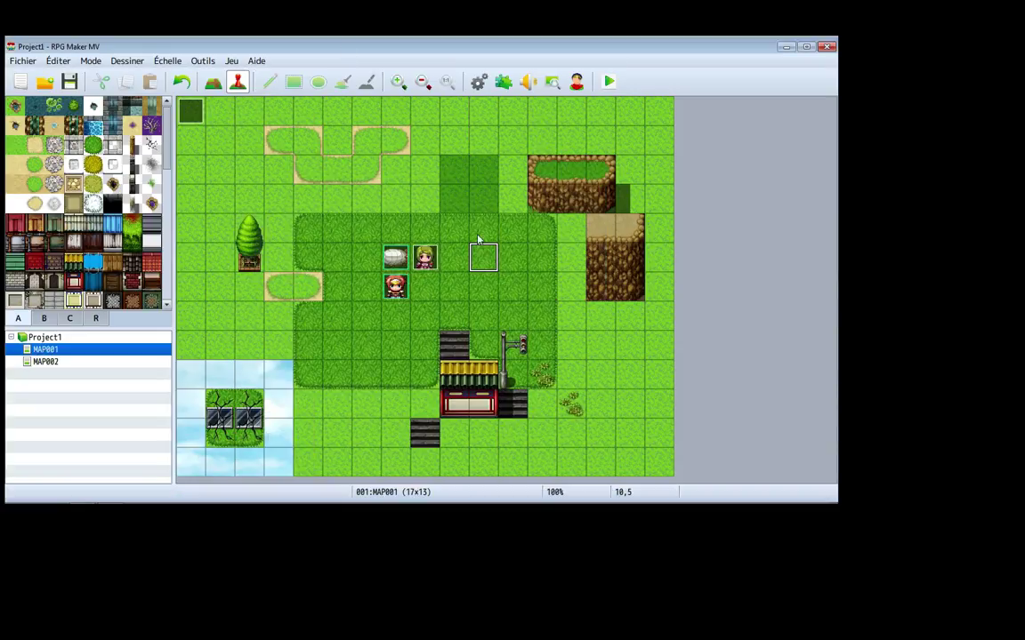
# Open a new event on tile 10,5 and examine the first page of available event commands
pyautogui.doubleClick(485, 260)
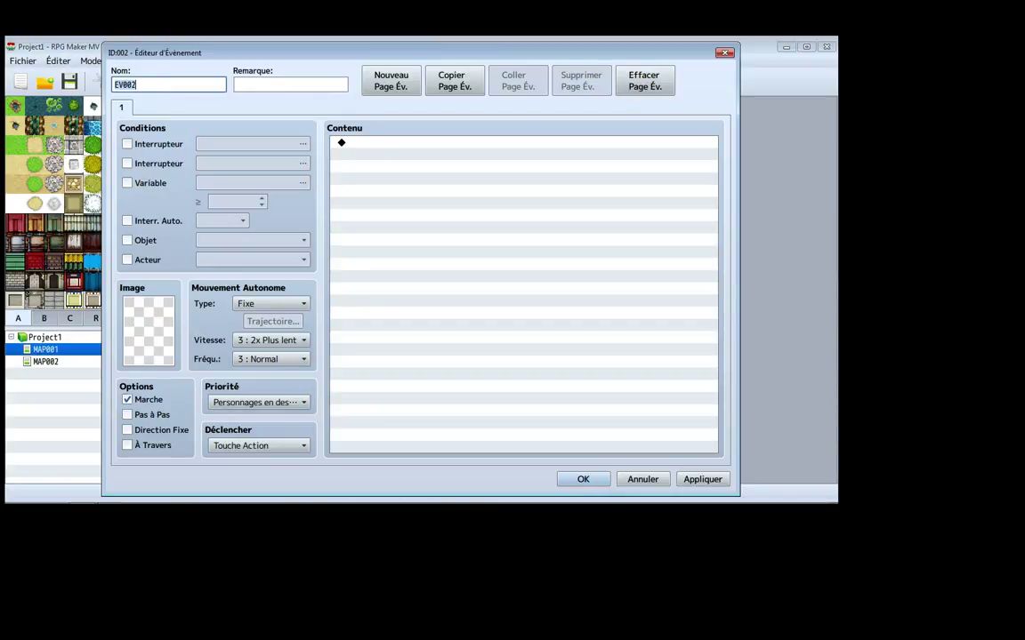
pyautogui.click(290, 84)
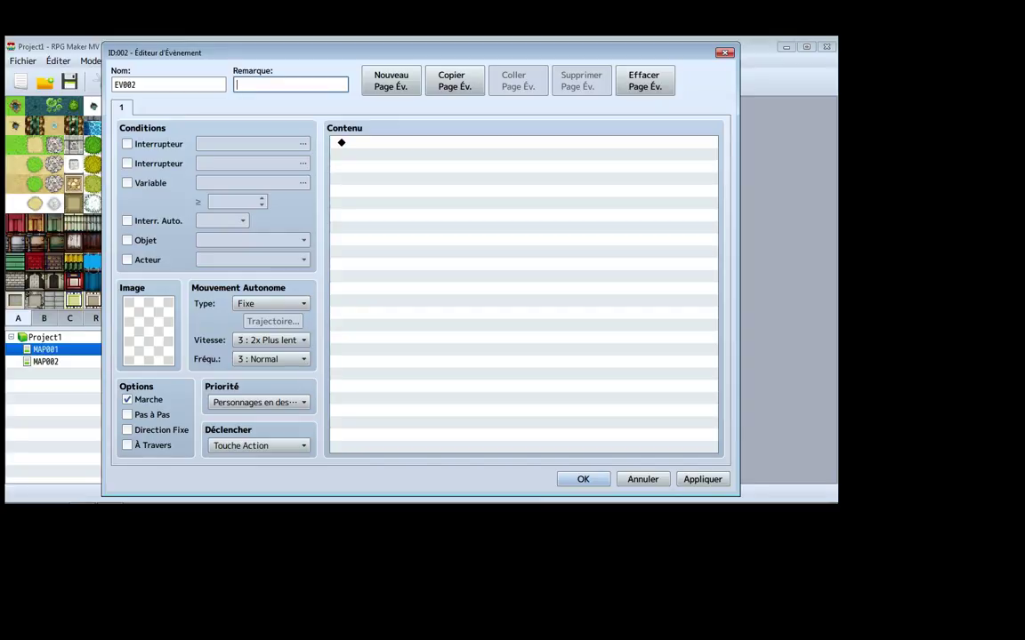
pyautogui.doubleClick(445, 143)
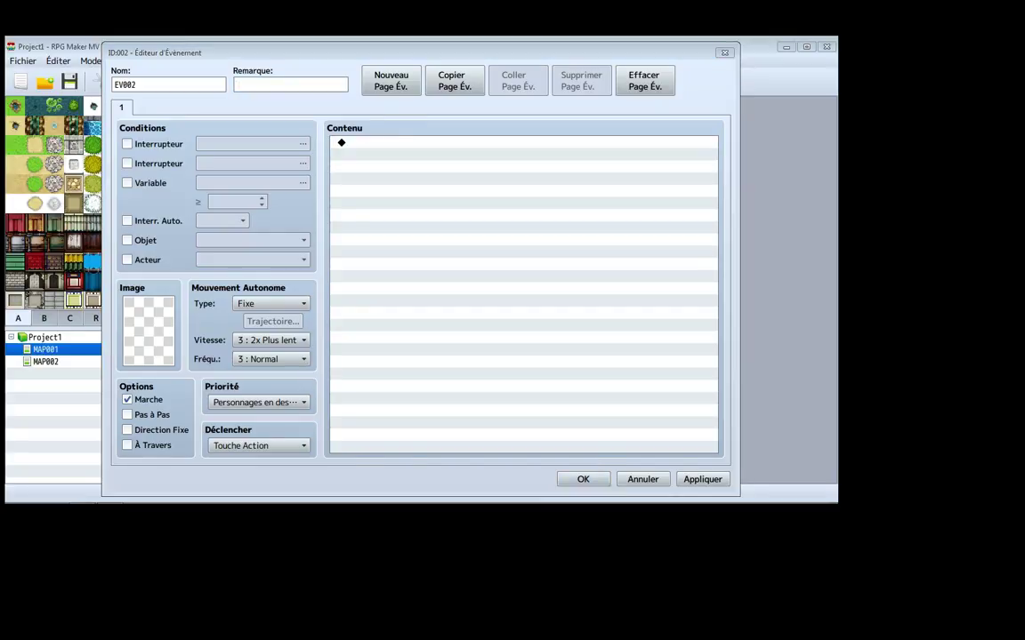
pyautogui.click(379, 111)
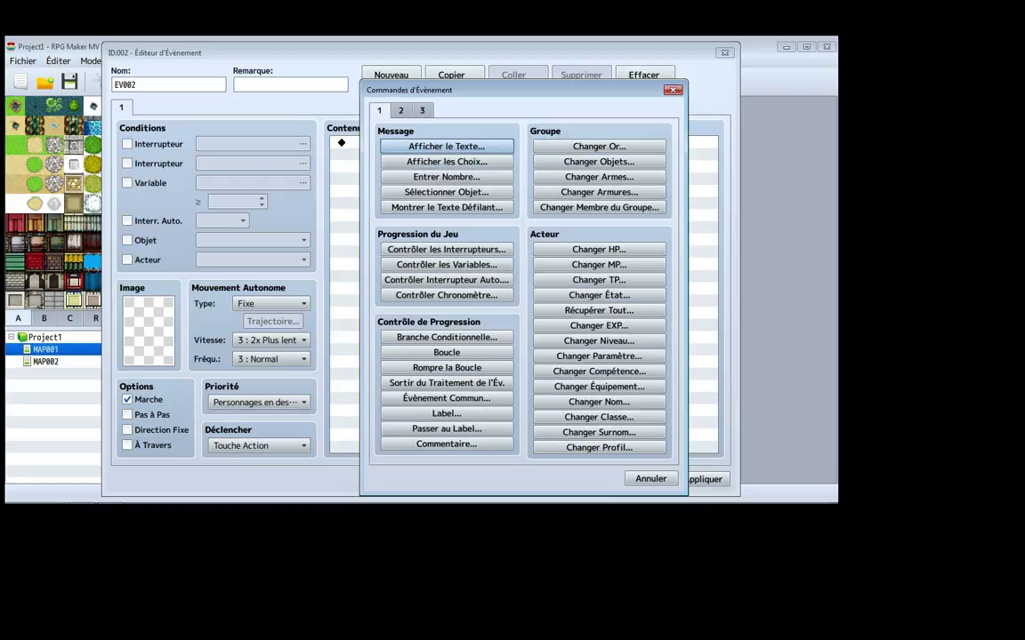
pyautogui.press('Escape')
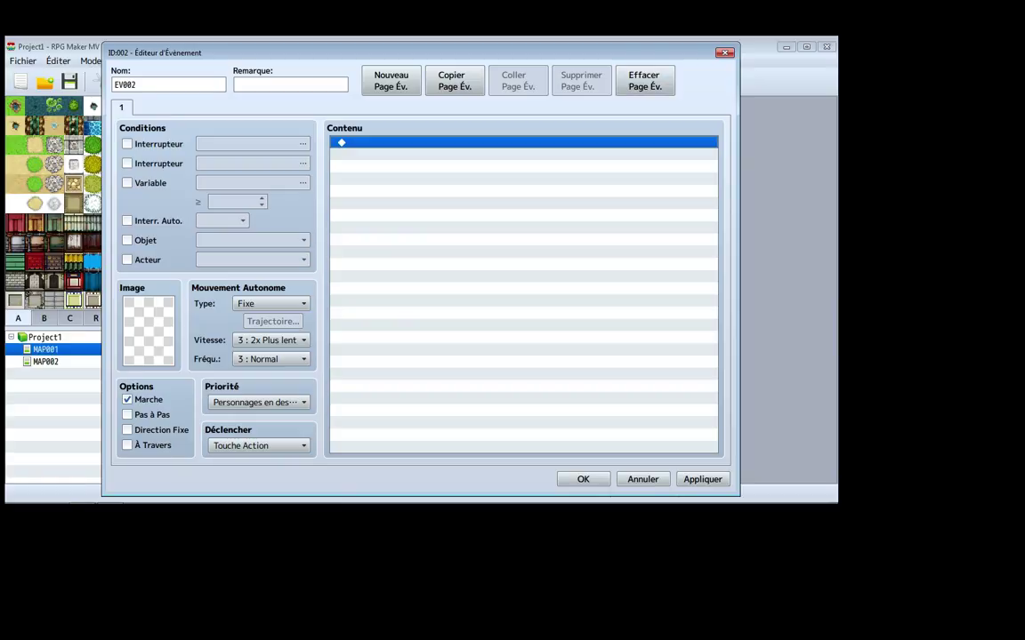
# Add a second page to the event, delete it, and add it again
pyautogui.click(390, 80)
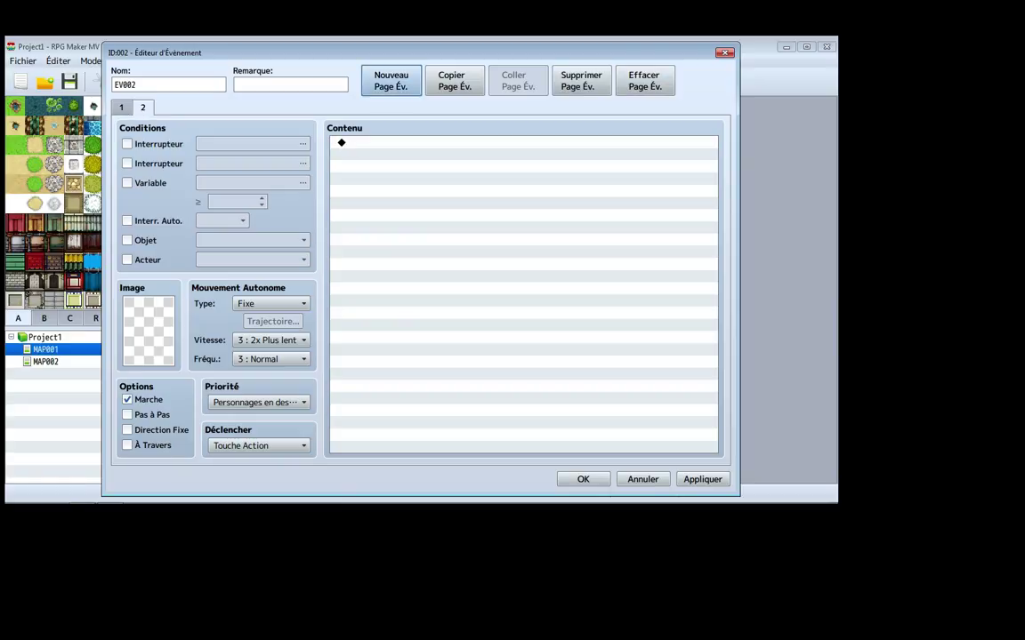
pyautogui.click(581, 80)
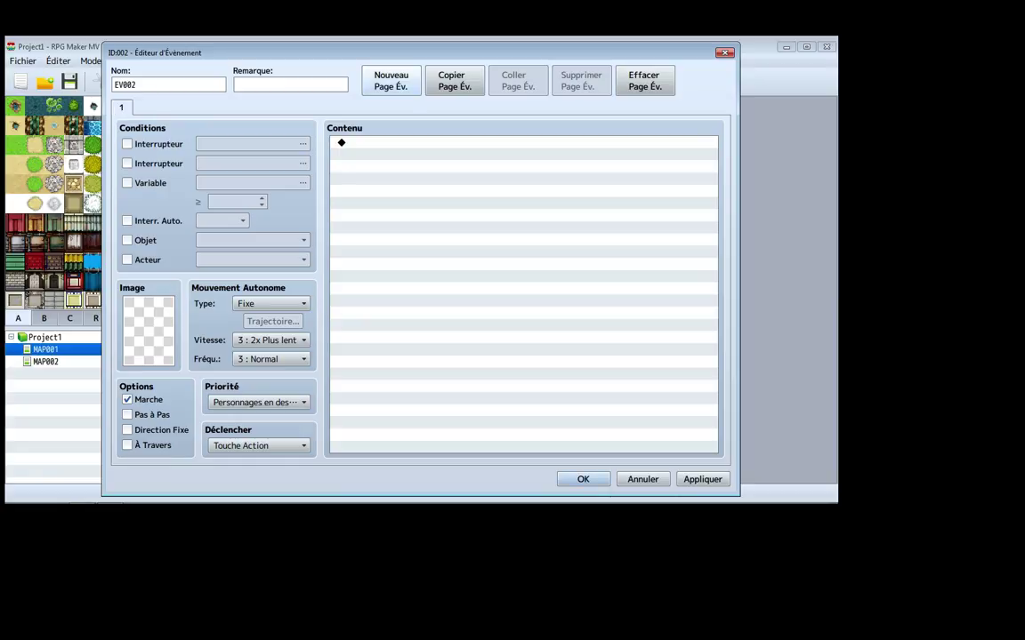
pyautogui.click(391, 80)
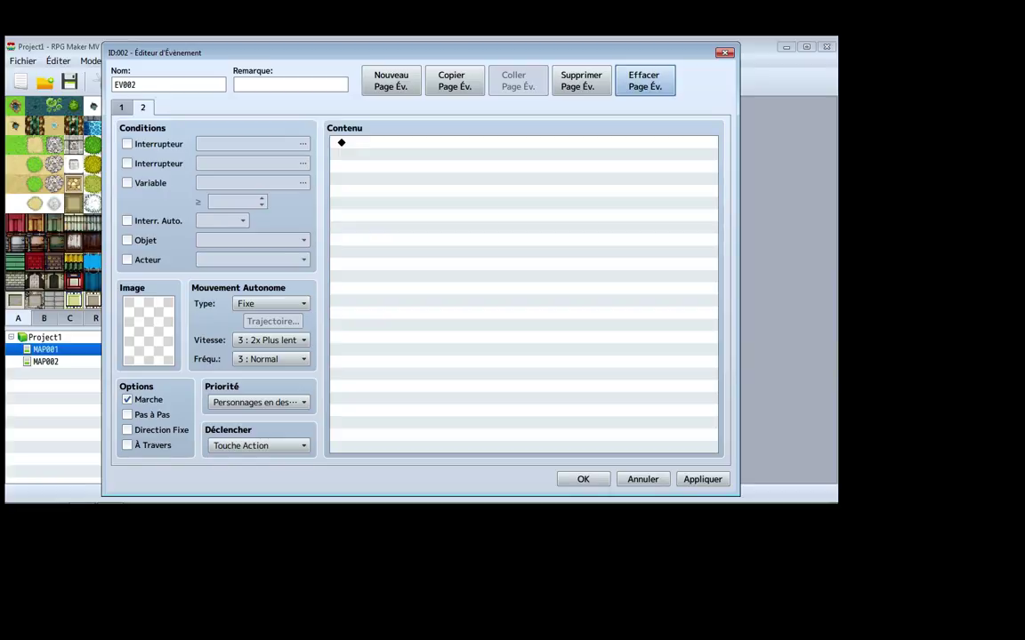
# Insert an empty text command on the event's page 2, clear that page, and discard the new event
pyautogui.doubleClick(447, 142)
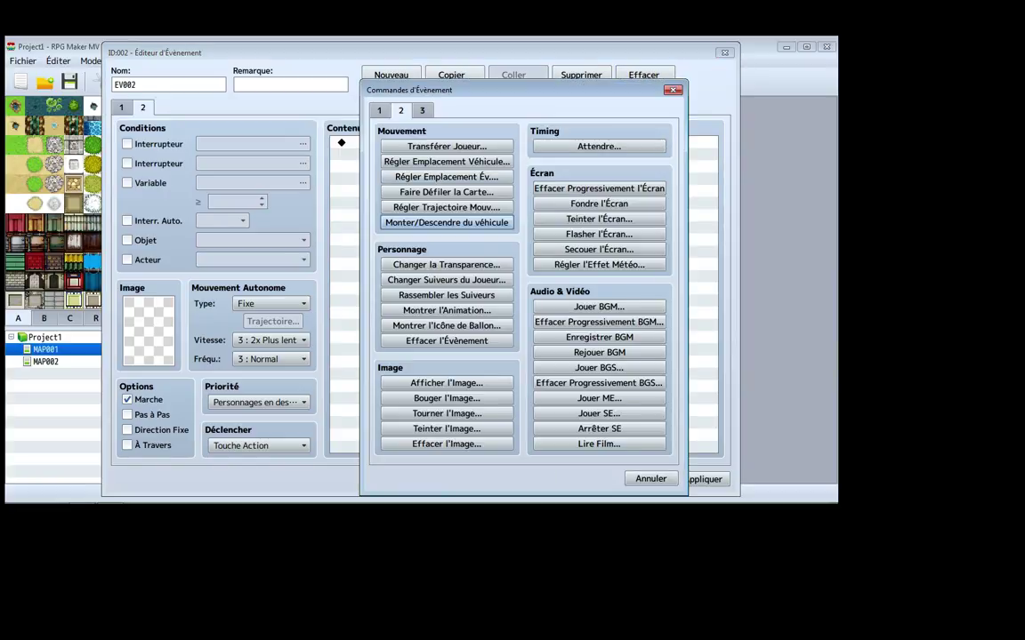
pyautogui.click(379, 110)
pyautogui.click(446, 146)
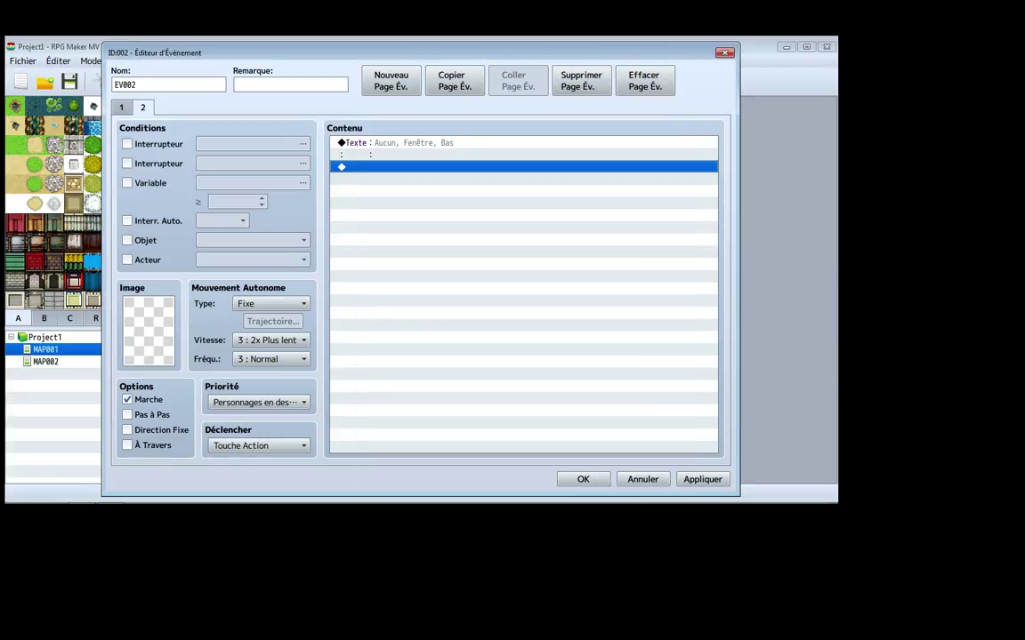
pyautogui.click(644, 80)
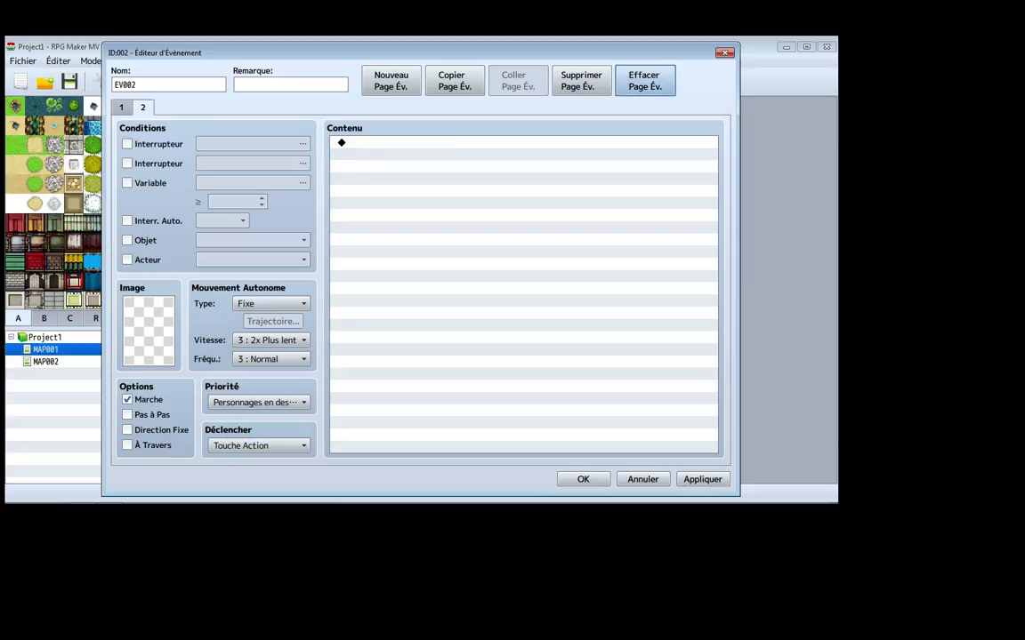
pyautogui.click(121, 106)
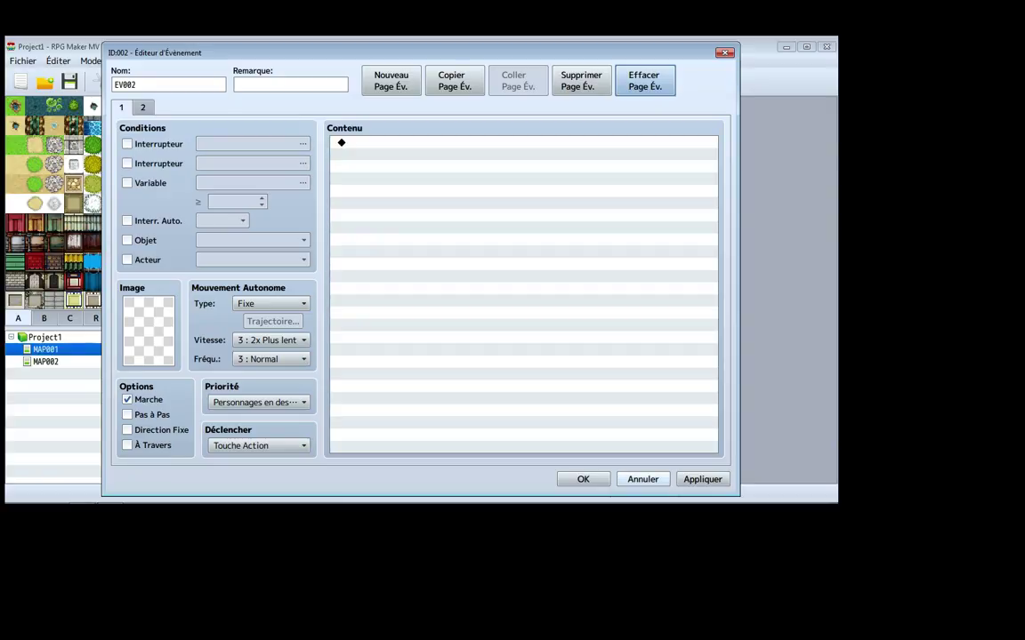
pyautogui.click(642, 479)
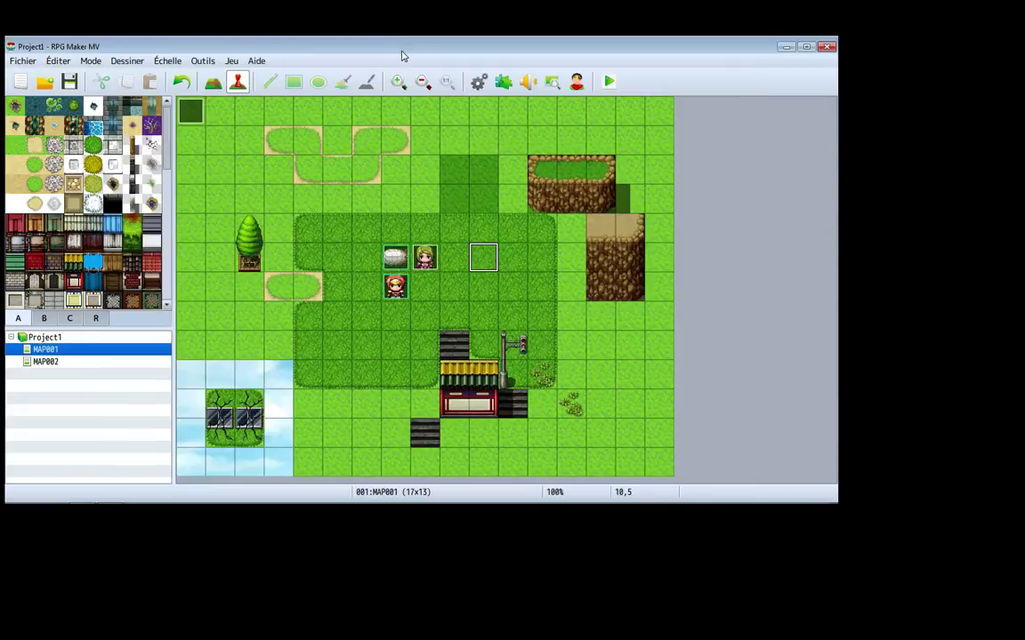
# Create an empty event with default settings on tile 9,5, beside the green-framed blonde character
pyautogui.click(405, 293)
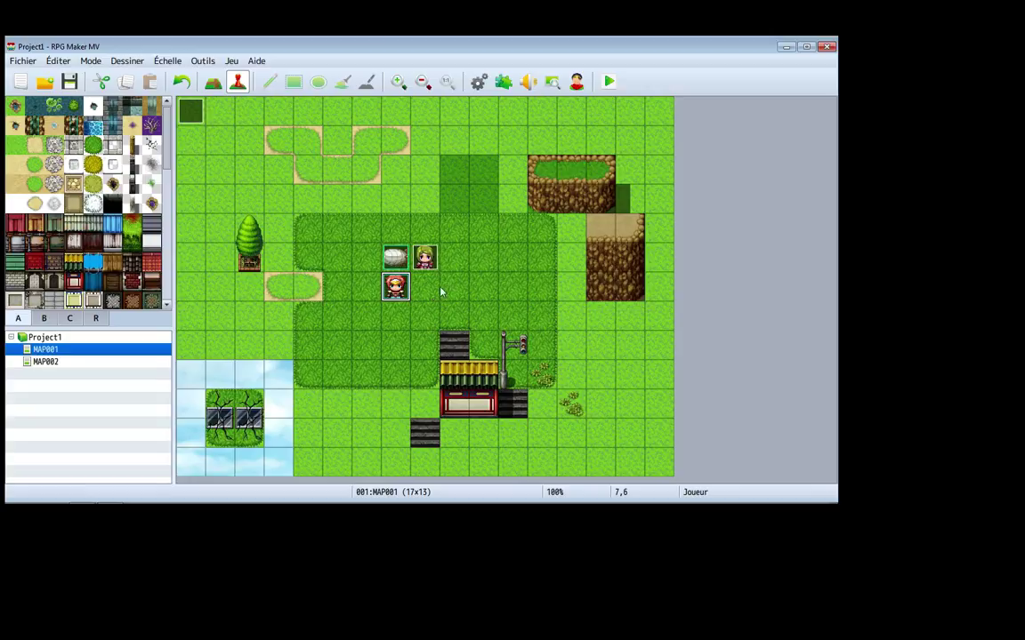
pyautogui.doubleClick(458, 263)
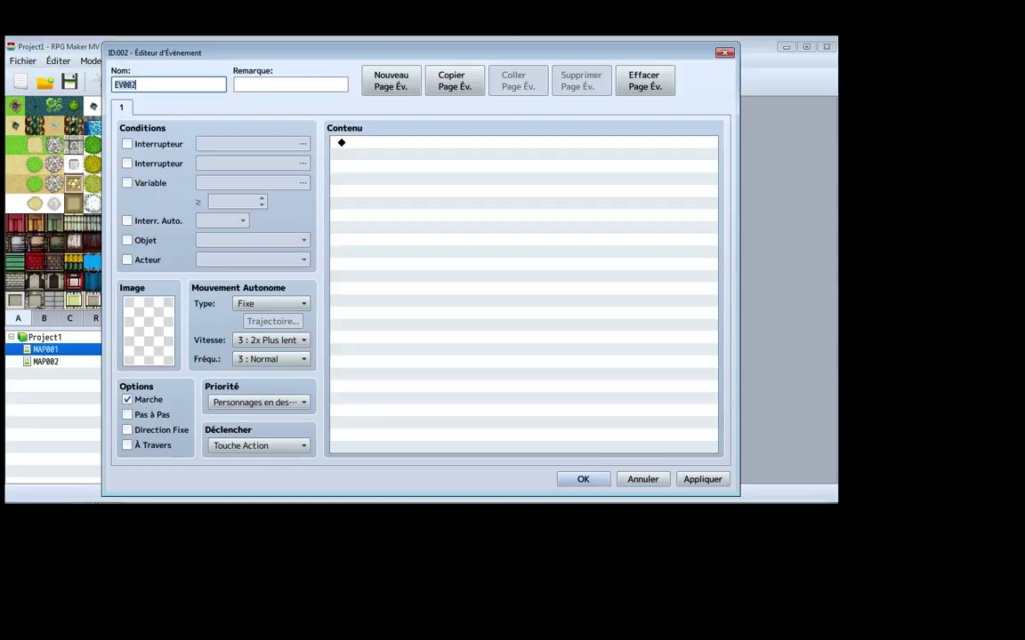
pyautogui.press('Return')
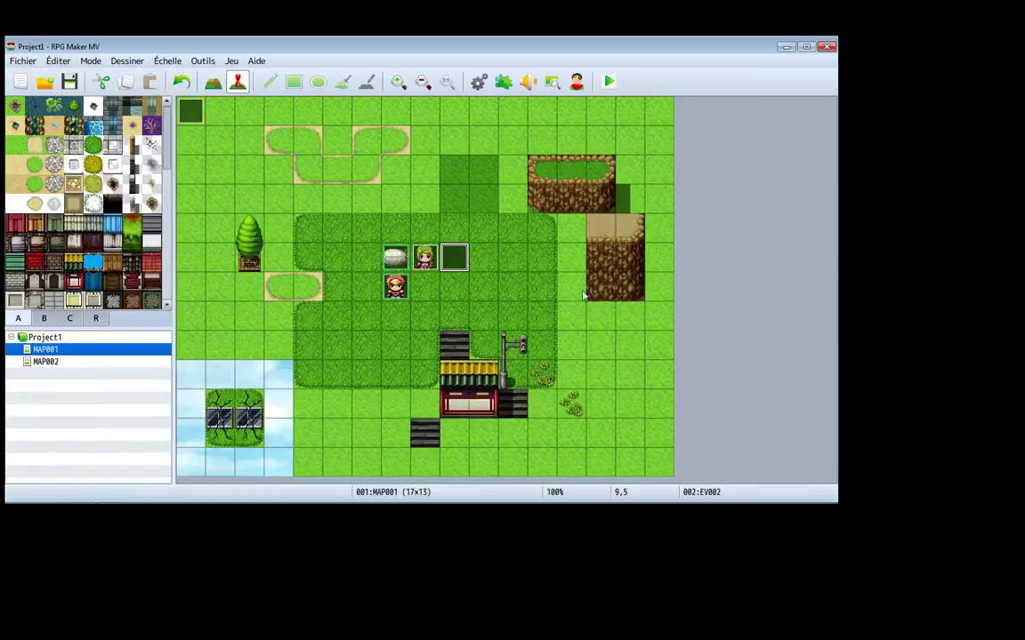
# Compare how the new event is displayed in map mode and event mode, and select it
pyautogui.click(213, 83)
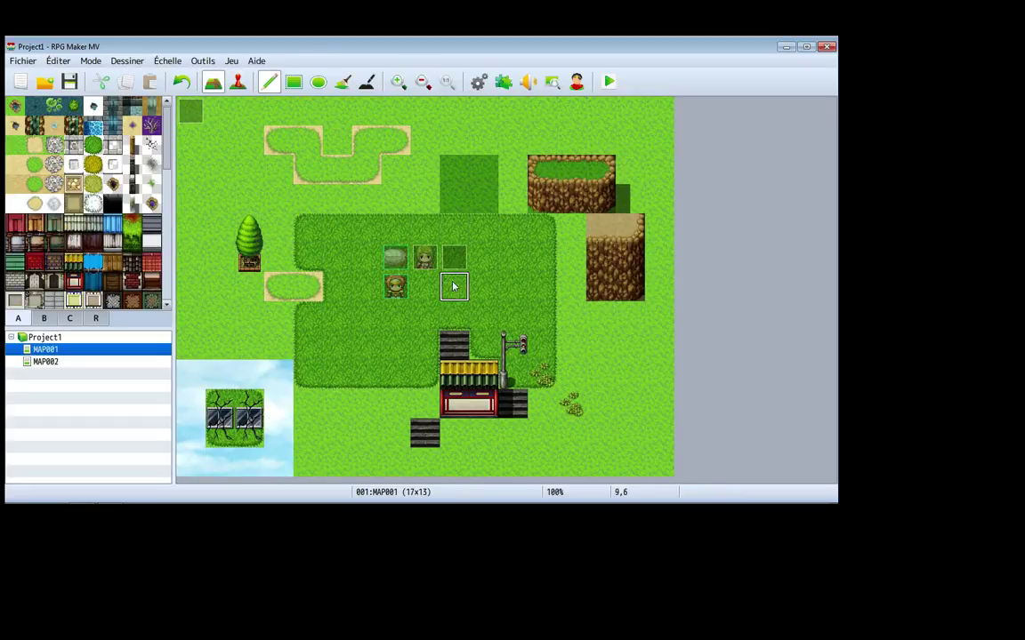
pyautogui.click(236, 84)
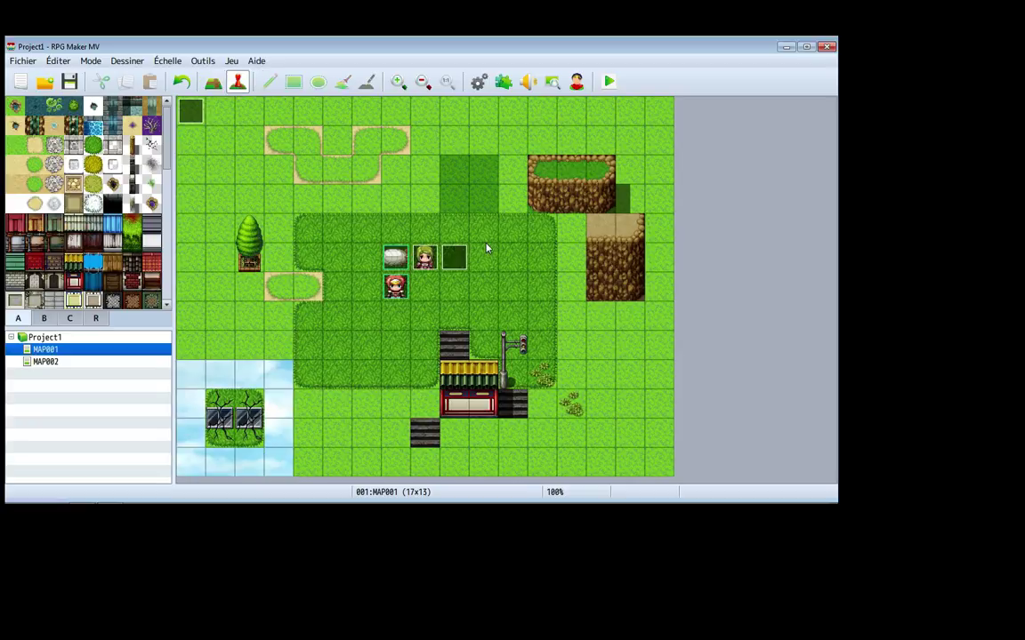
pyautogui.click(455, 259)
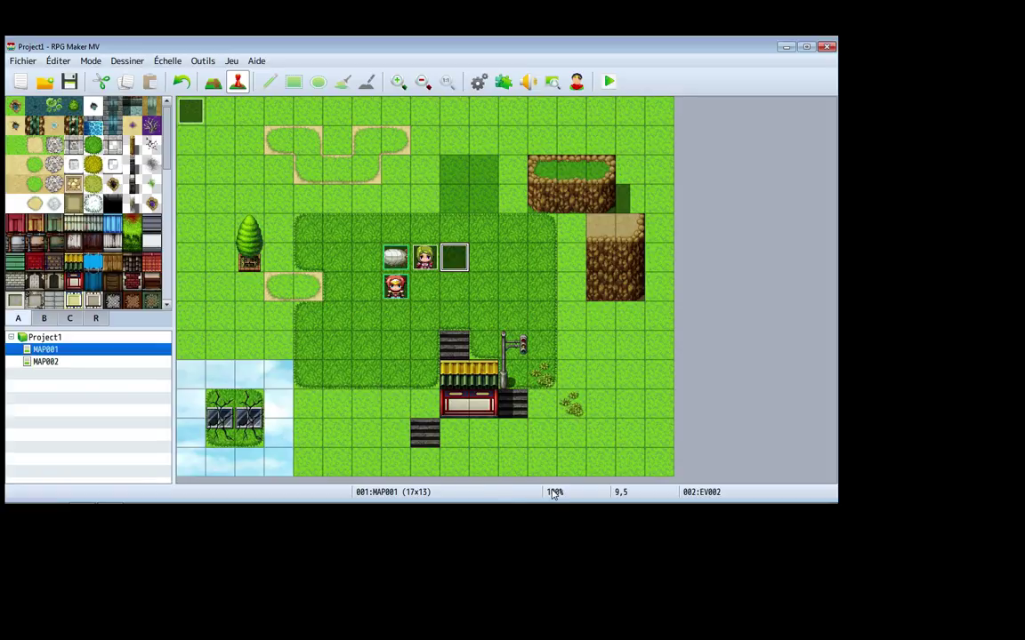
# Examine how the status bar's zoom level and coordinates follow zooming and cursor moves around tile 9,5
pyautogui.click(399, 81)
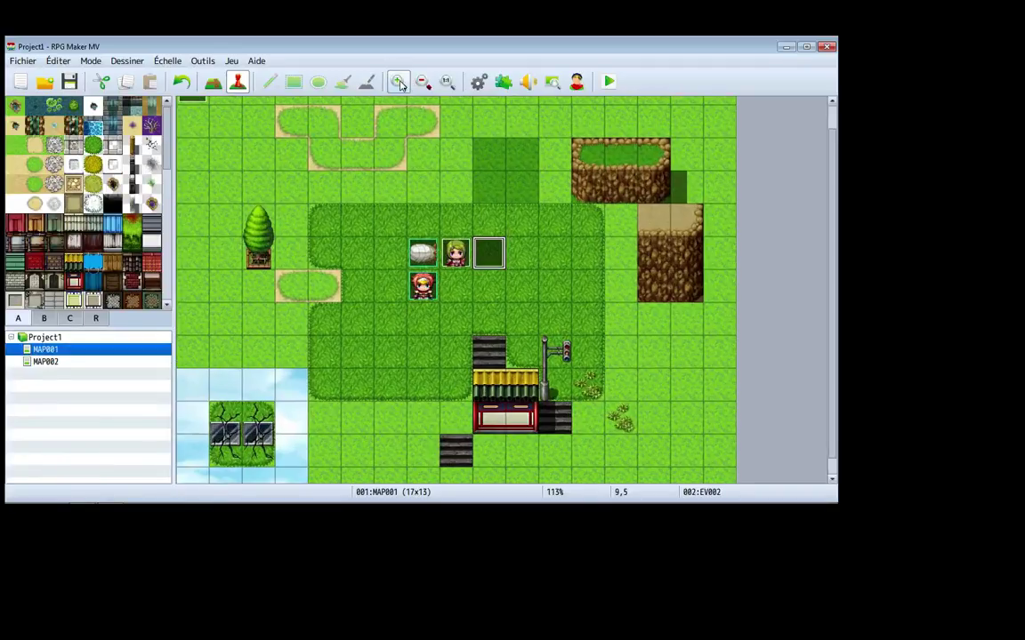
pyautogui.click(423, 82)
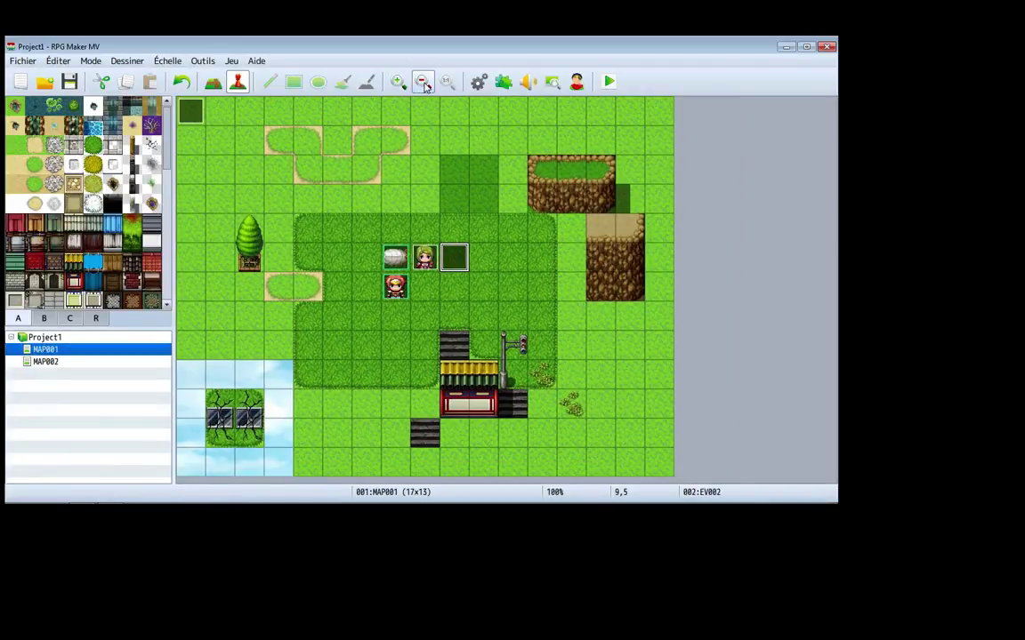
pyautogui.moveTo(631, 503)
pyautogui.press('Down')
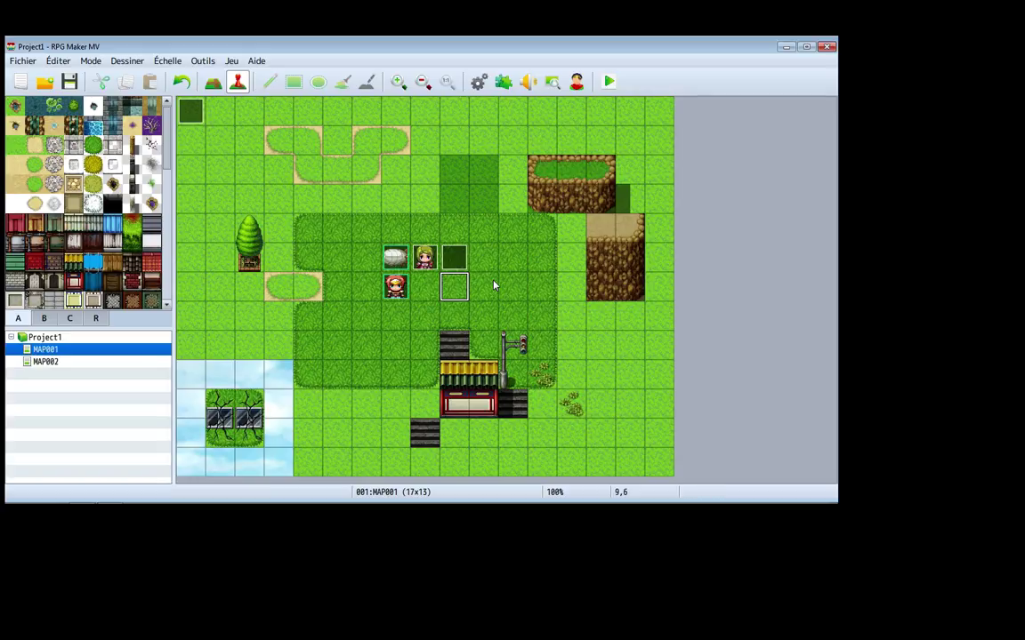
pyautogui.press('Up')
pyautogui.press('Up')
pyautogui.press('Down')
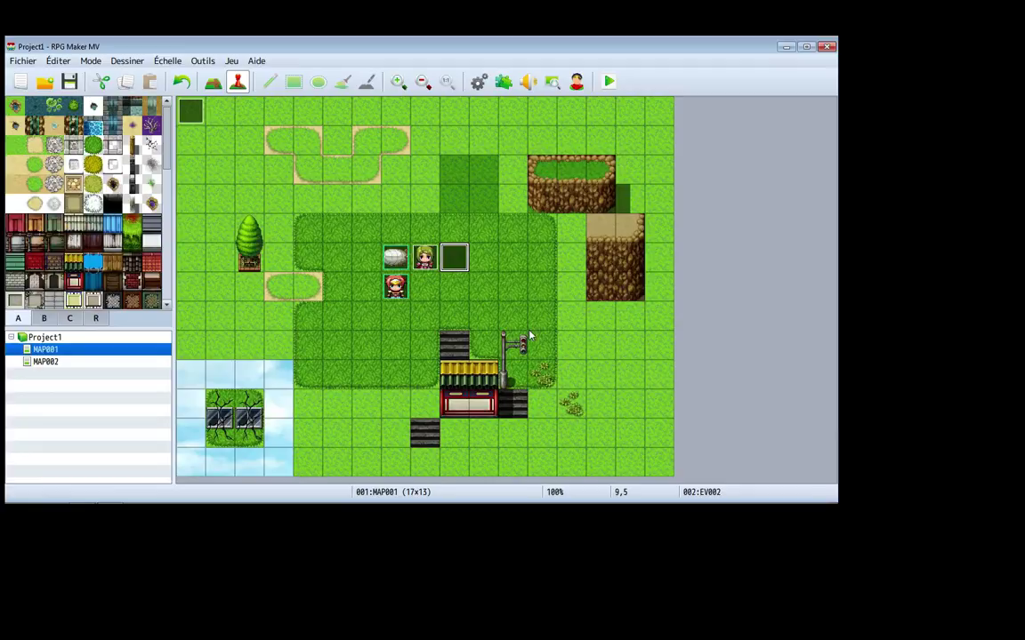
# Examine the location-info and text commands in the event on tile 0,0 and close it without changes
pyautogui.doubleClick(190, 110)
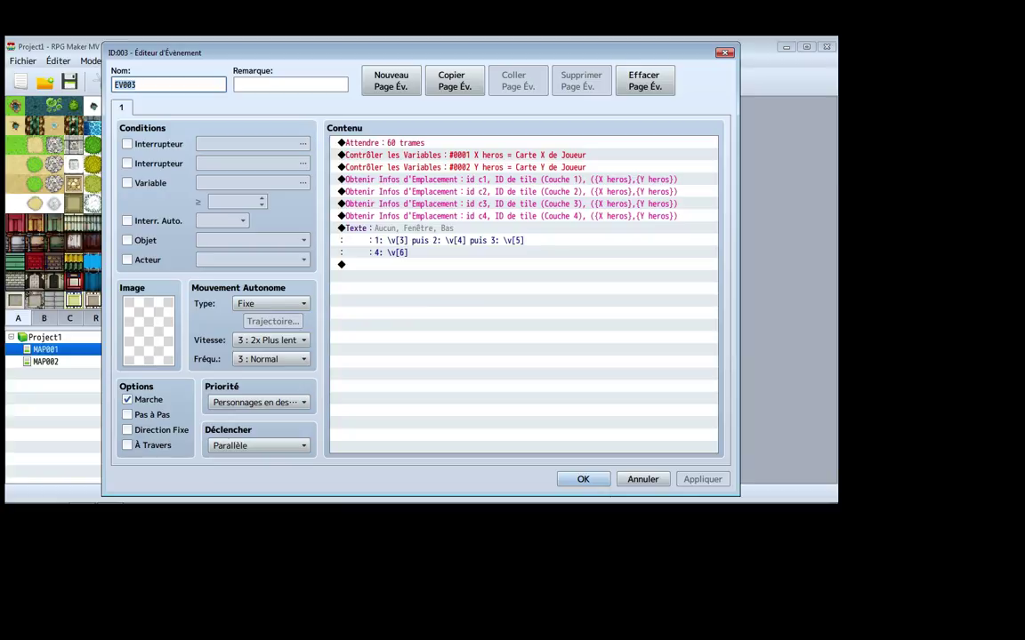
pyautogui.click(523, 179)
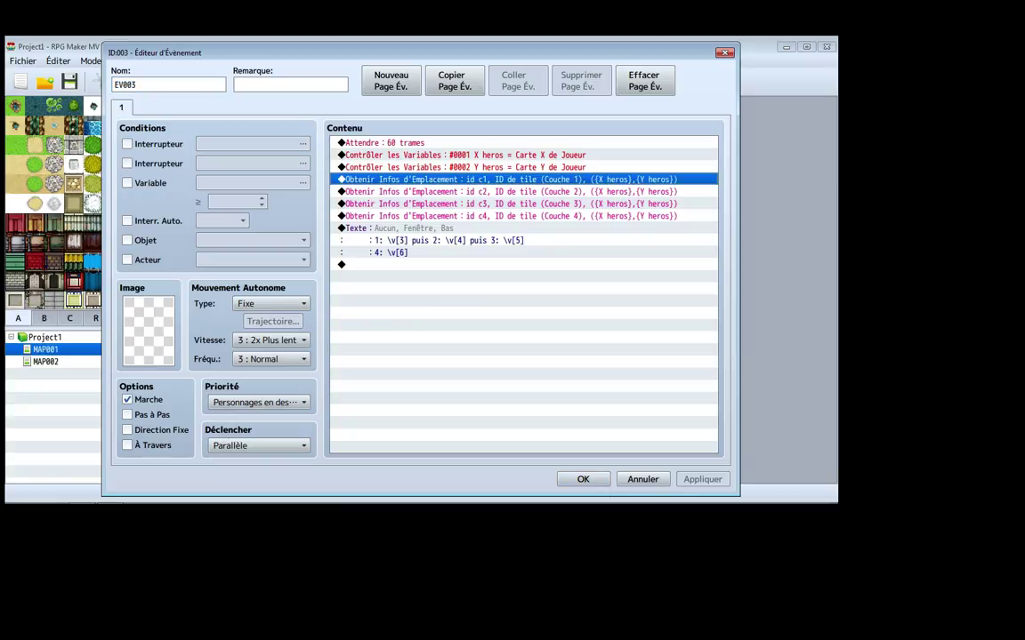
pyautogui.click(523, 191)
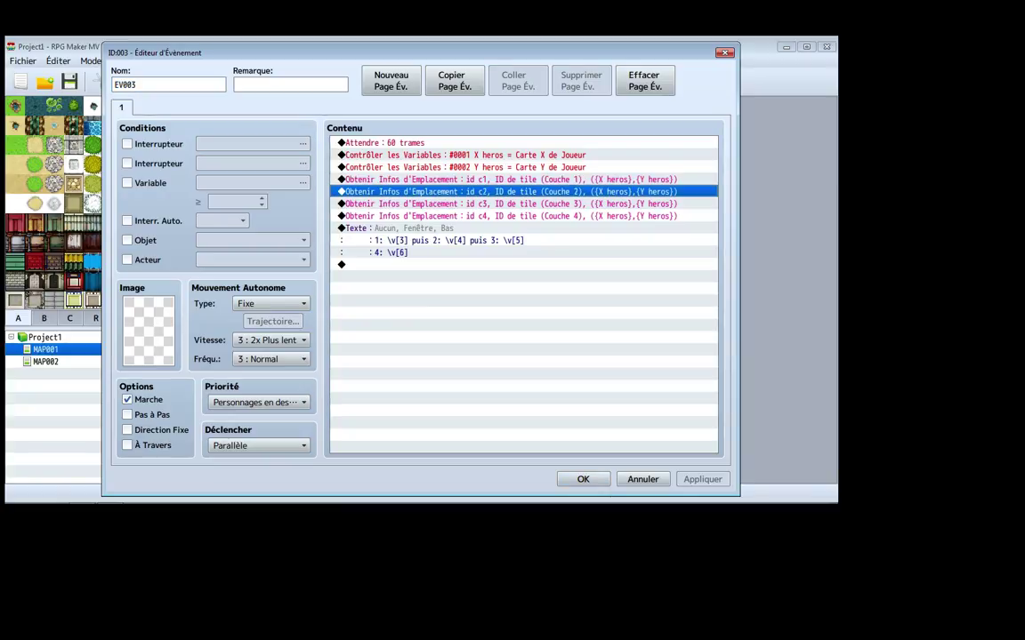
pyautogui.click(523, 204)
pyautogui.click(522, 228)
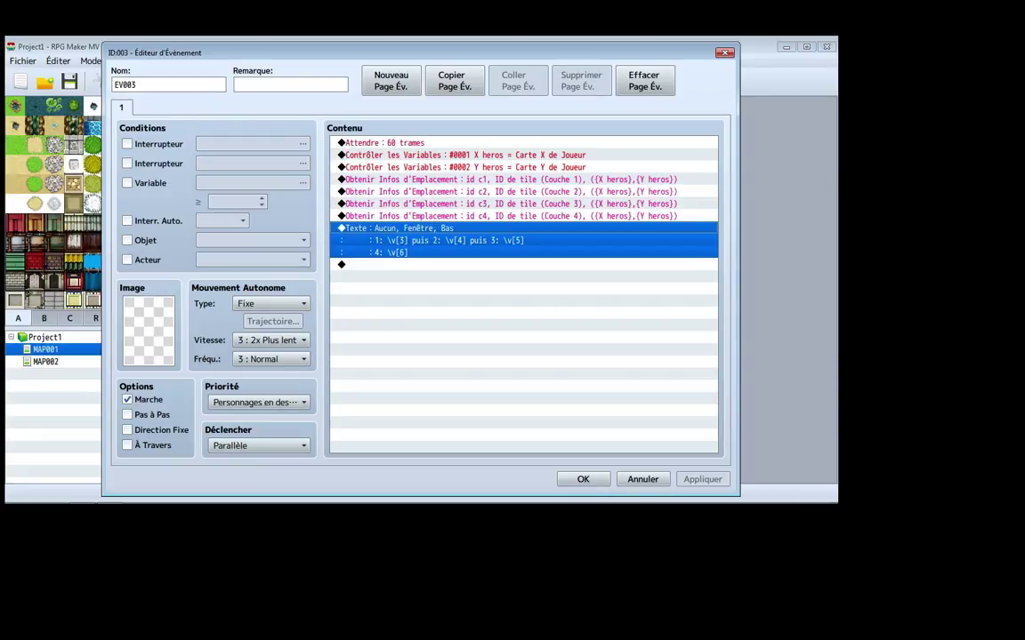
pyautogui.click(638, 478)
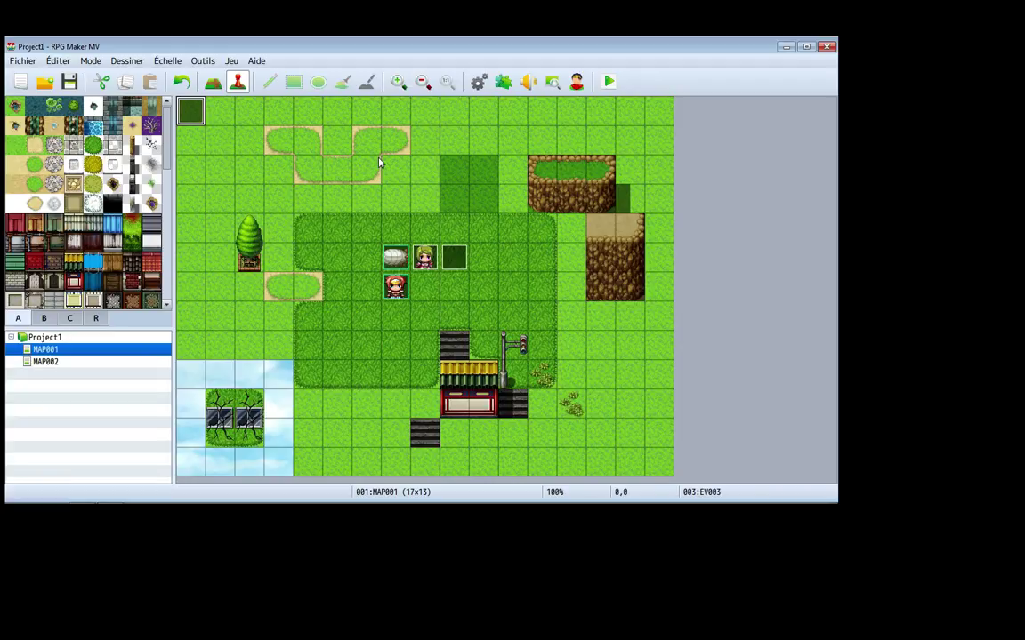
# Open the event on tile 9,5, set its autonomous movement type to Personnaliser, and examine the movement route commands without adding any
pyautogui.doubleClick(453, 257)
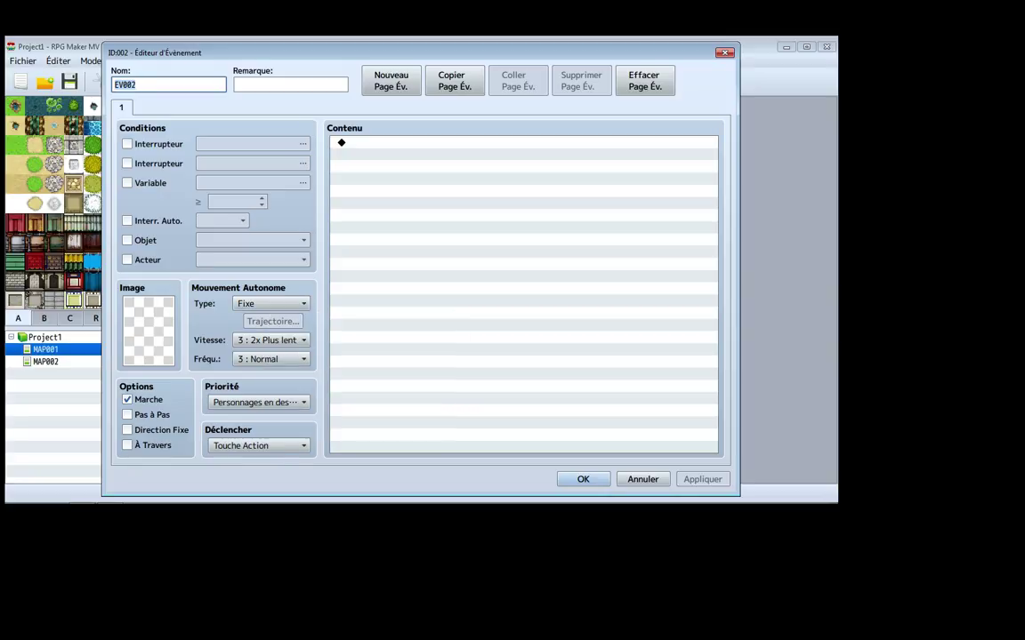
pyautogui.click(271, 304)
pyautogui.click(269, 359)
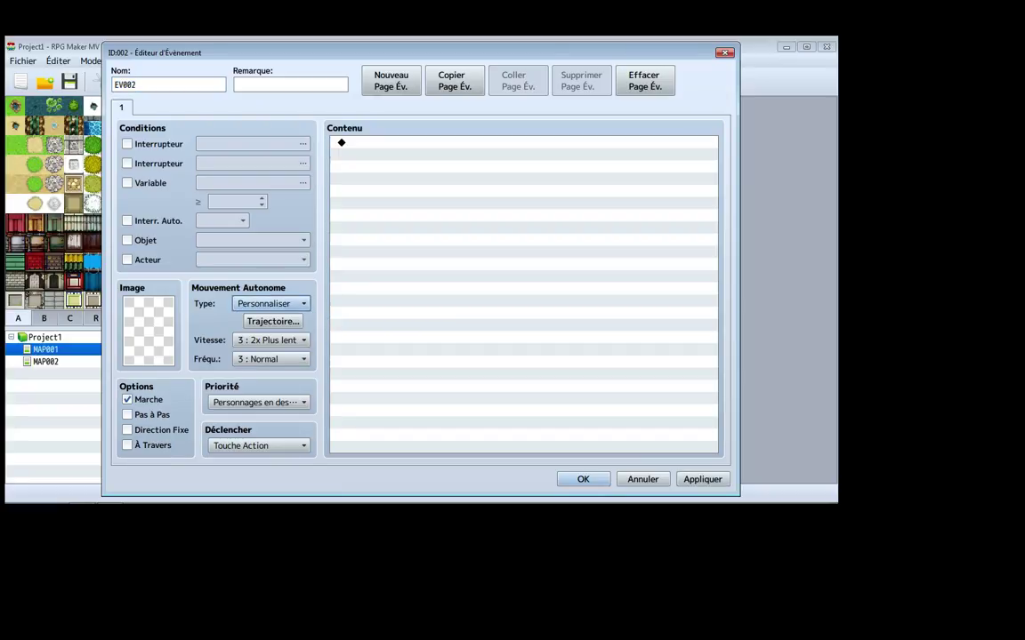
pyautogui.click(273, 321)
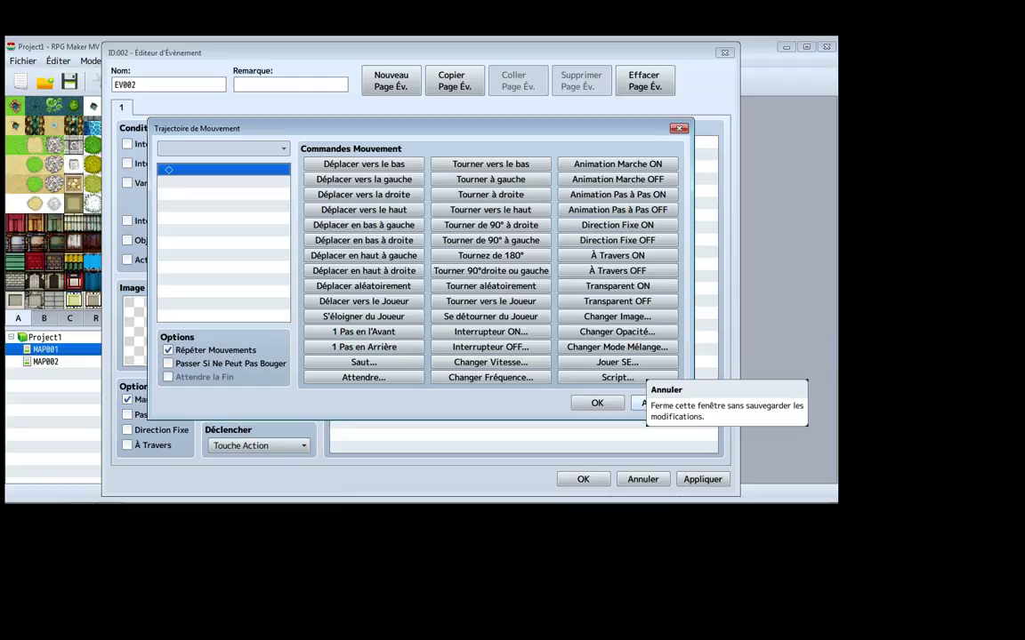
pyautogui.press('Escape')
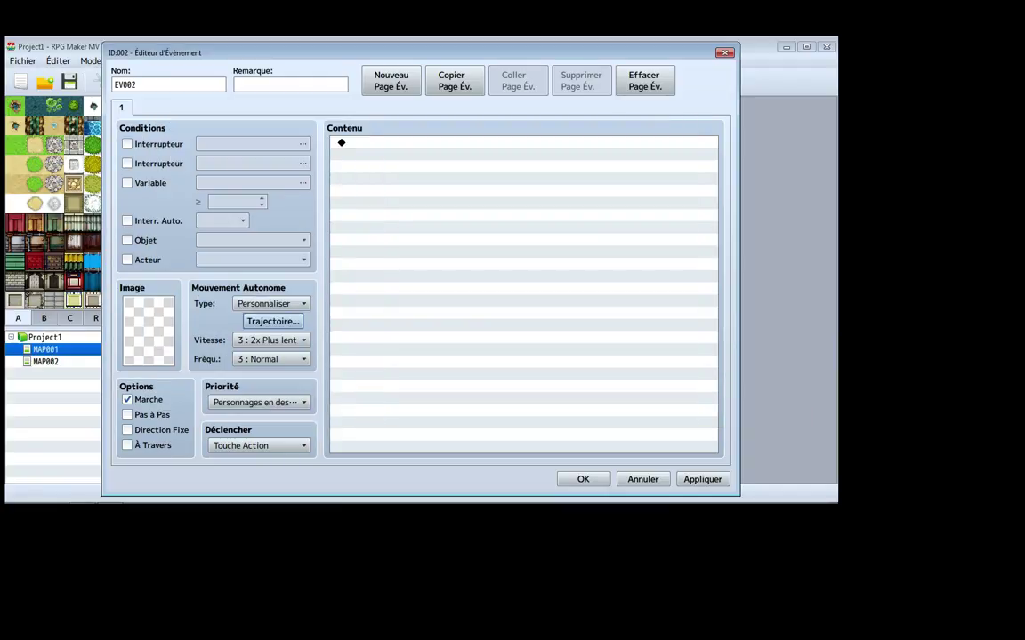
# Set the event's movement speed to 4 : Normal and review the frequency options, keeping 3 : Normal
pyautogui.click(270, 340)
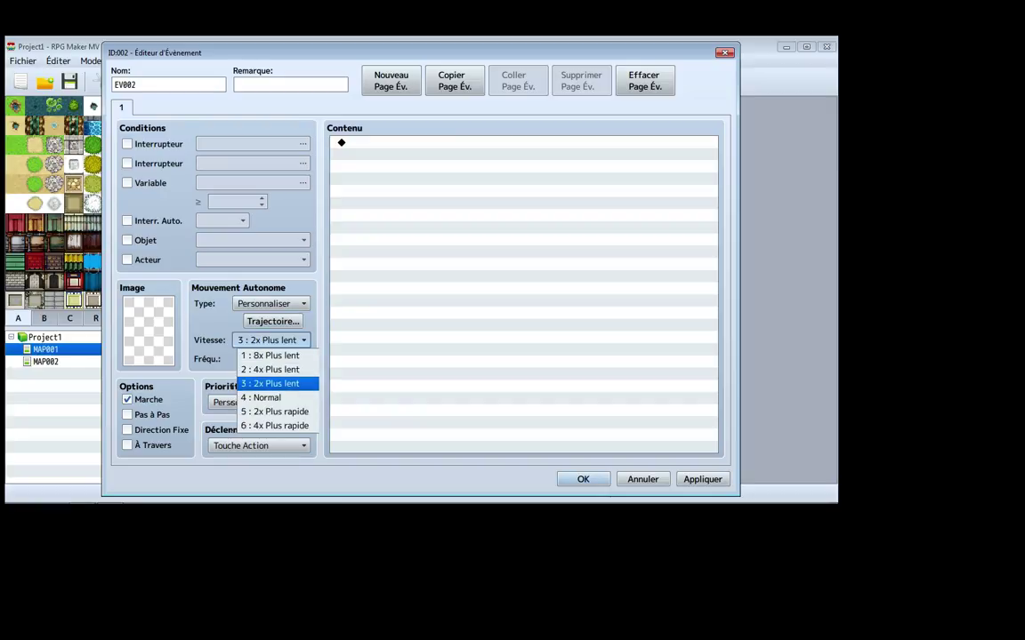
pyautogui.press('Return')
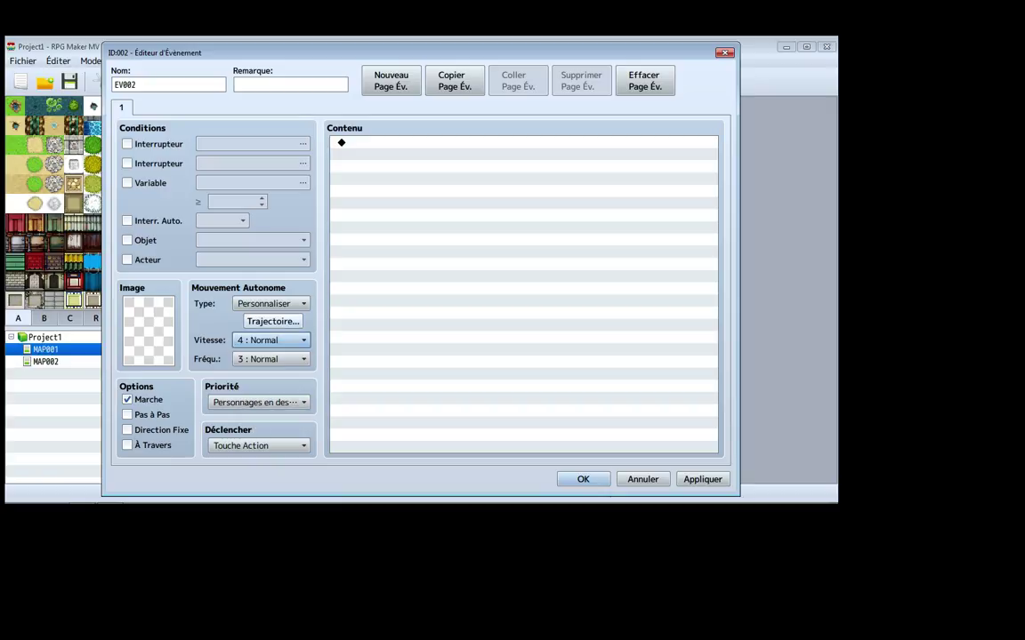
pyautogui.click(271, 358)
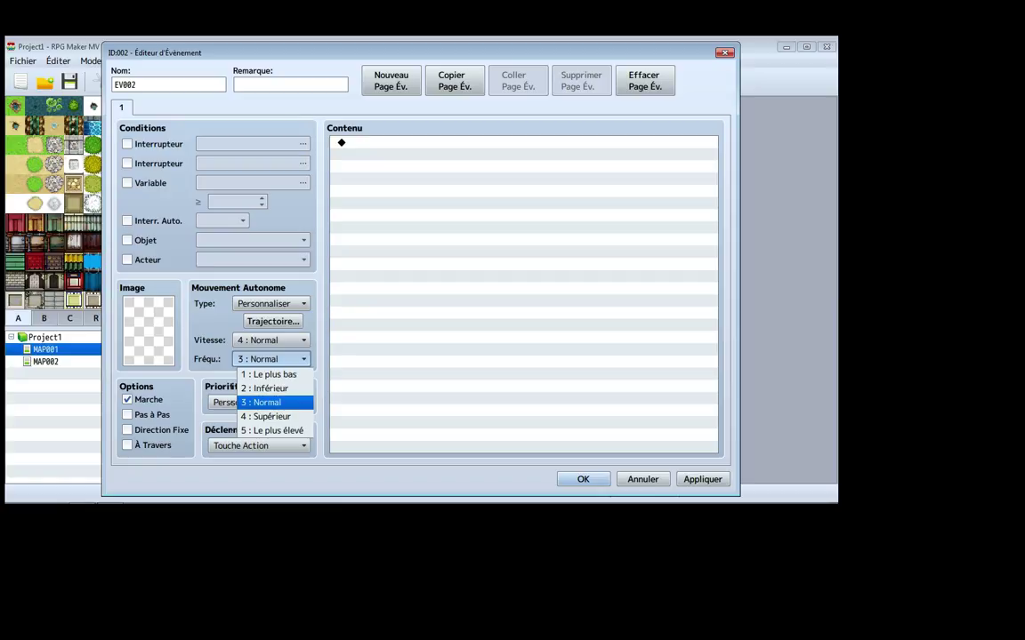
pyautogui.press('Down')
pyautogui.press('Down')
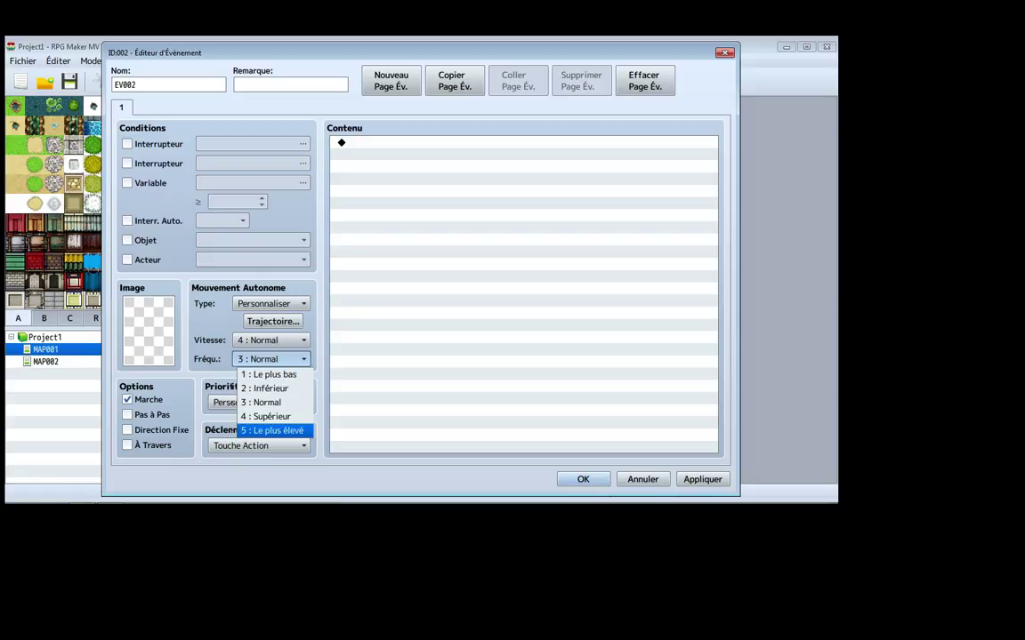
pyautogui.click(523, 143)
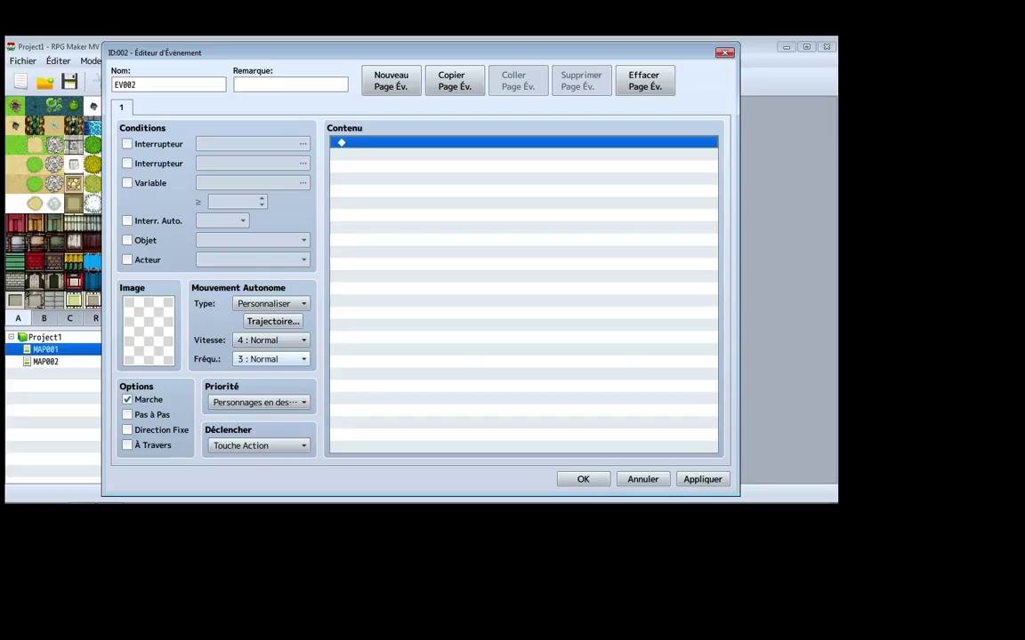
pyautogui.click(270, 358)
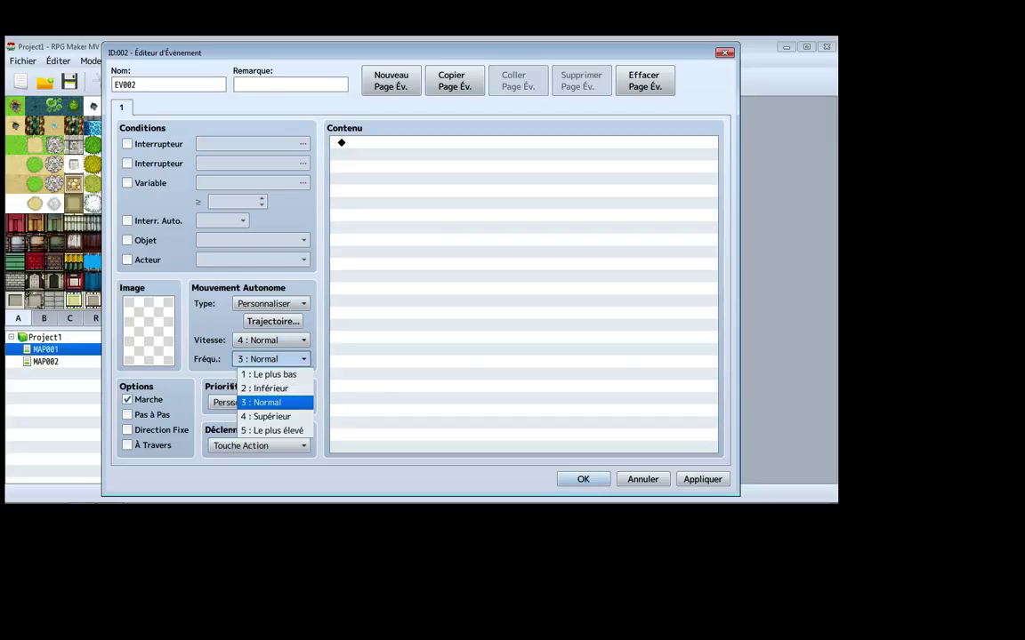
pyautogui.click(274, 402)
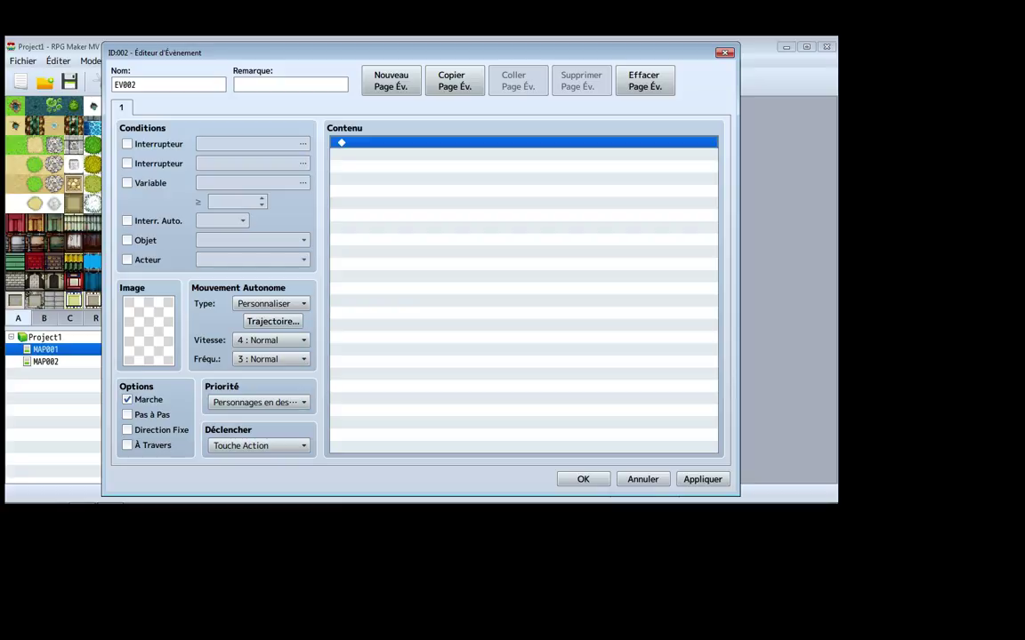
# Review the event's priority options and assign it the first red-haired character image from Actor1
pyautogui.click(258, 401)
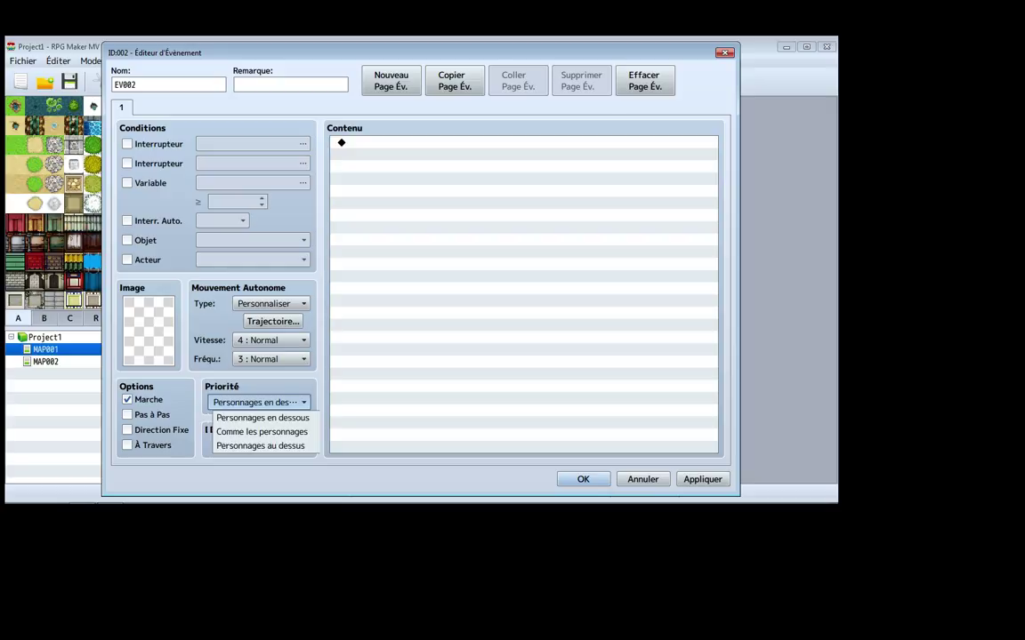
pyautogui.doubleClick(148, 331)
pyautogui.click(225, 162)
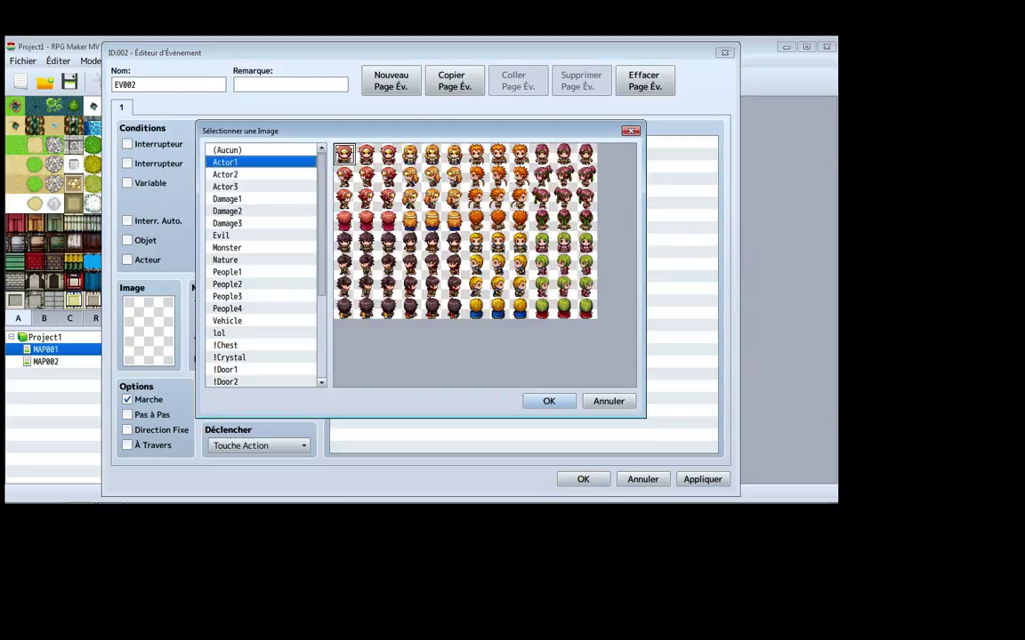
pyautogui.click(549, 401)
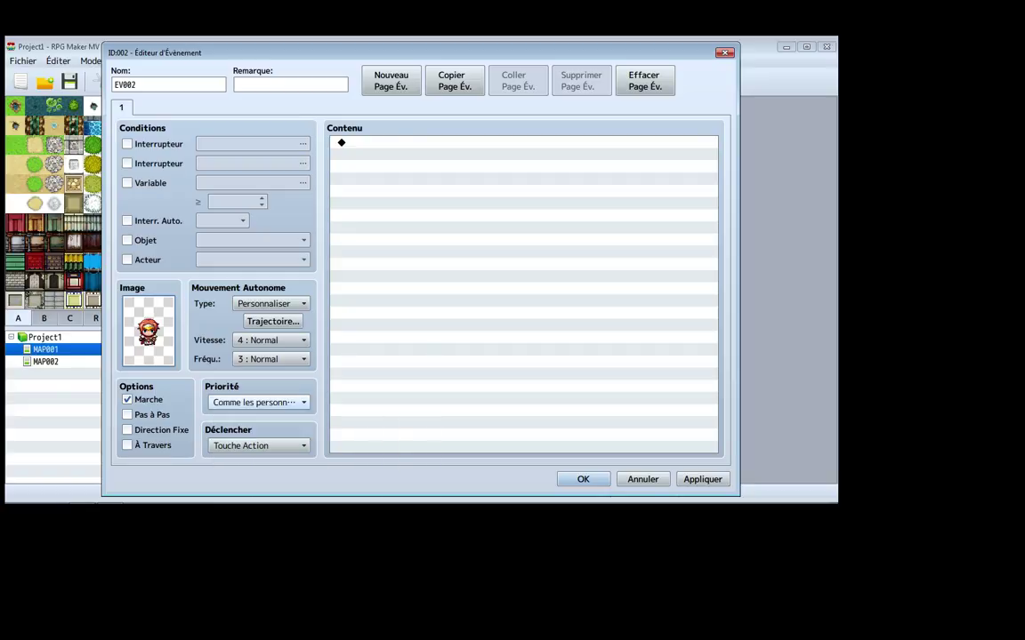
# Clear the event's image with (Aucun) and review the priority options, keeping Personnages en dessous
pyautogui.doubleClick(149, 331)
pyautogui.click(260, 150)
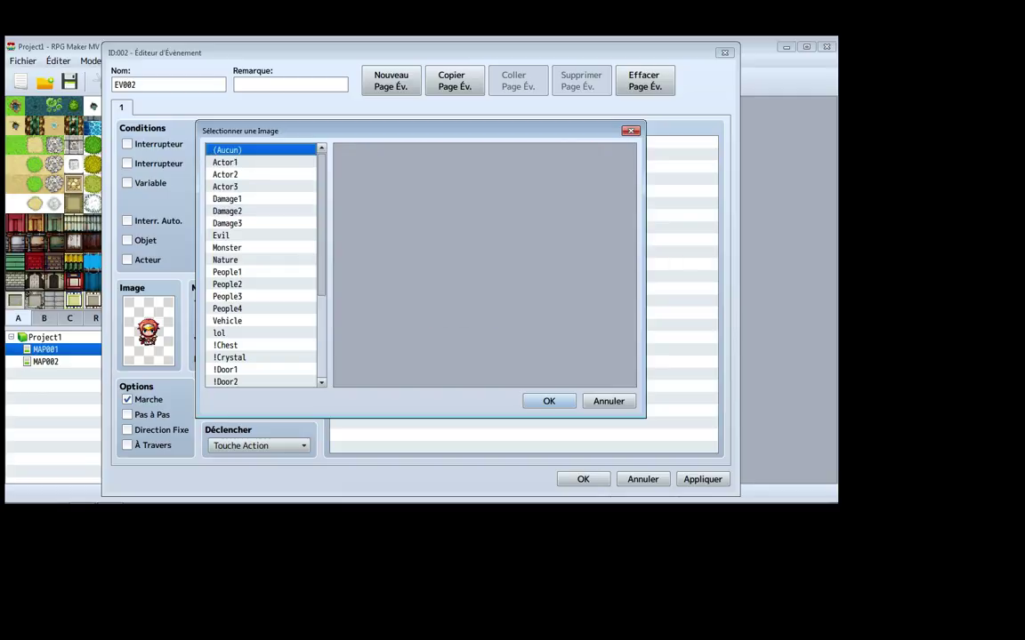
pyautogui.click(548, 401)
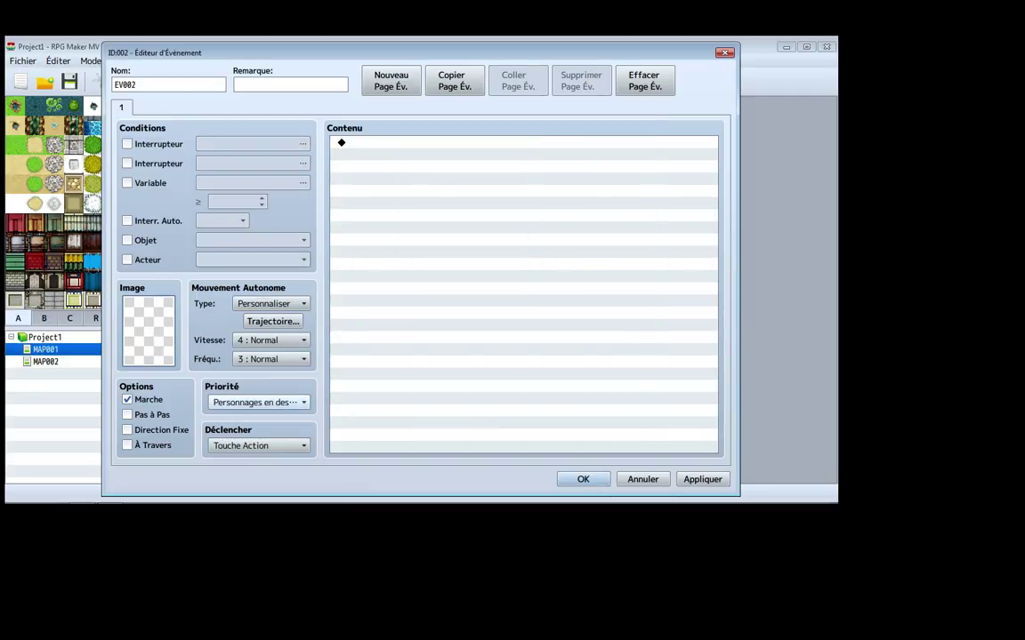
pyautogui.click(258, 402)
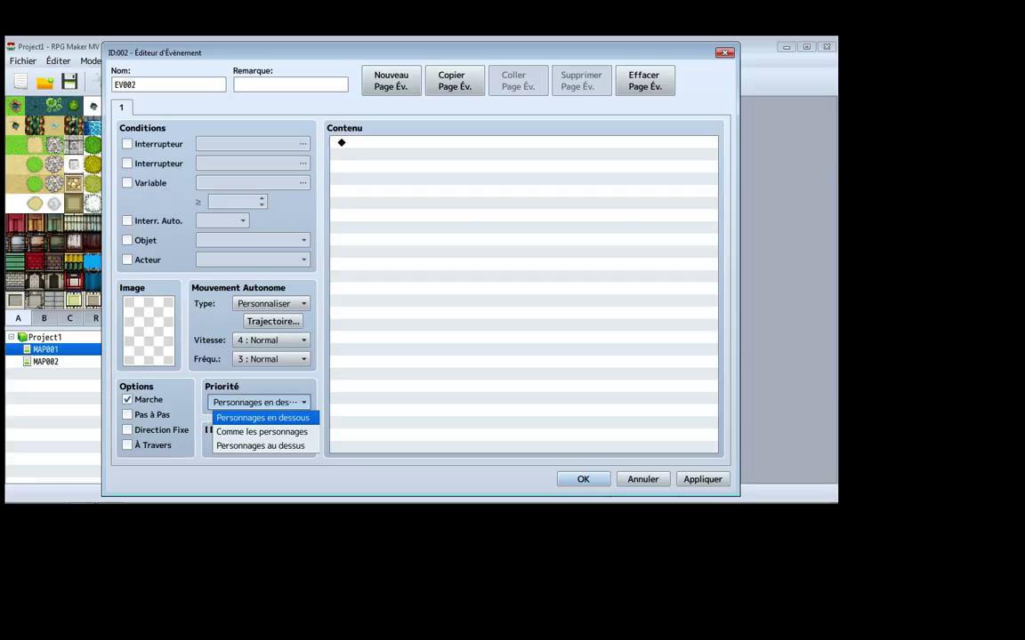
pyautogui.click(523, 142)
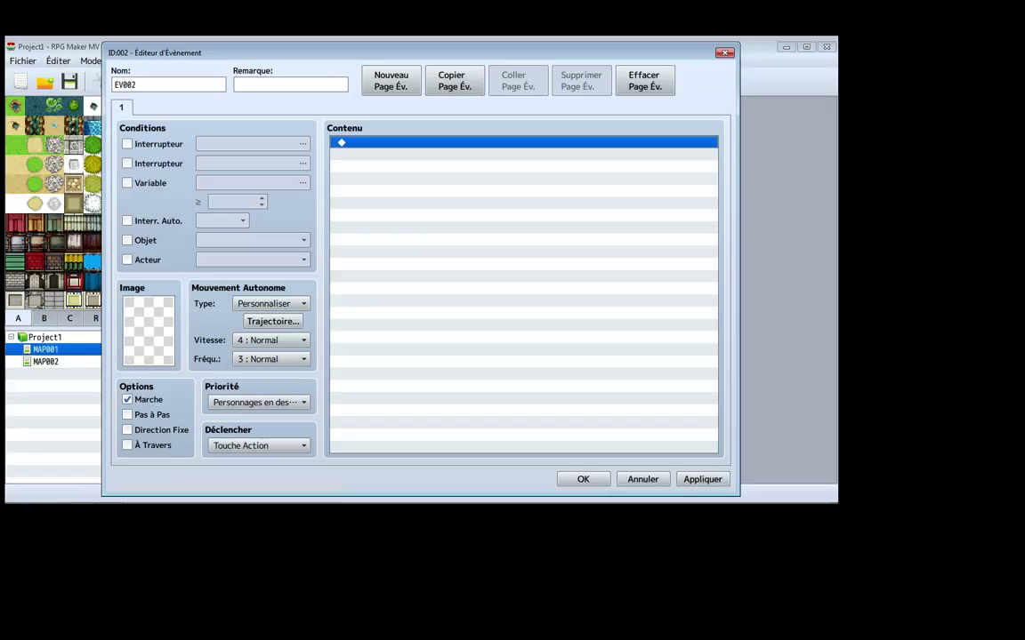
# Set the event's priority to Personnages au dessus and give it the traffic light image from Tileset B
pyautogui.click(258, 402)
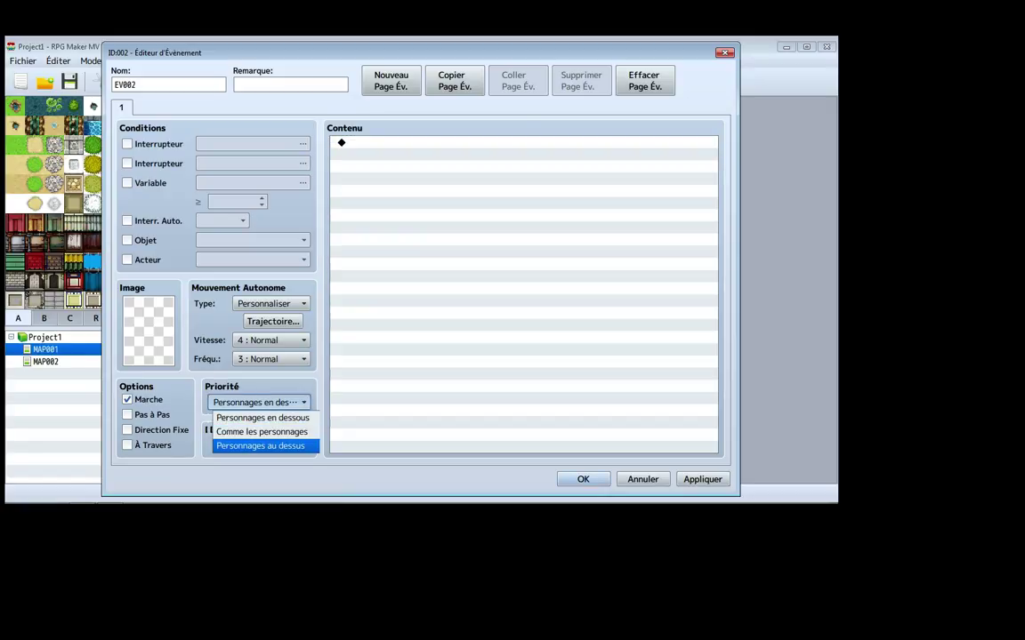
pyautogui.click(259, 446)
pyautogui.doubleClick(148, 331)
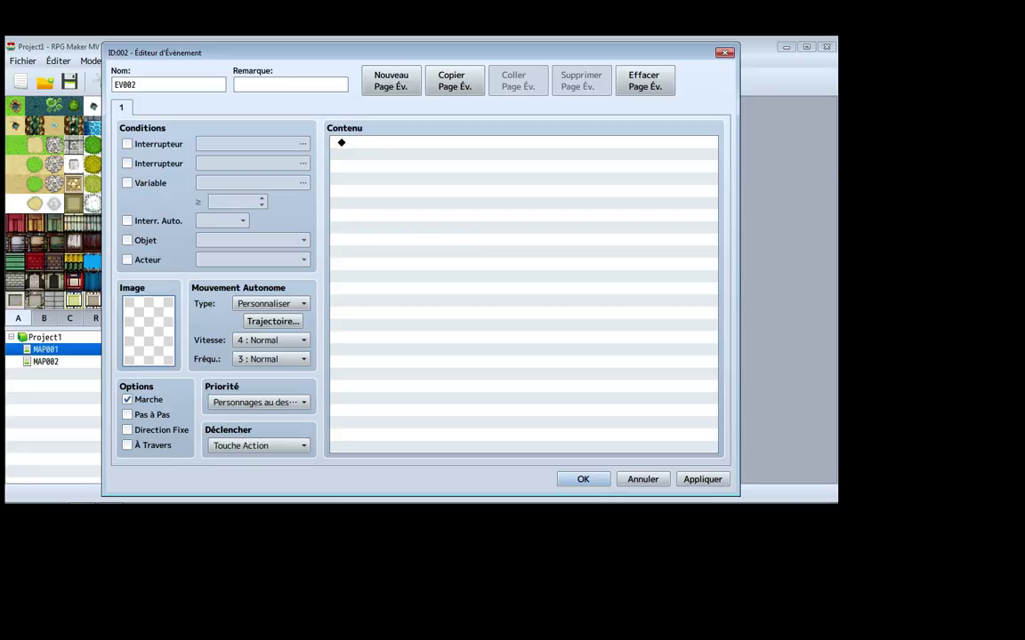
pyautogui.scroll(-4, 261, 266)
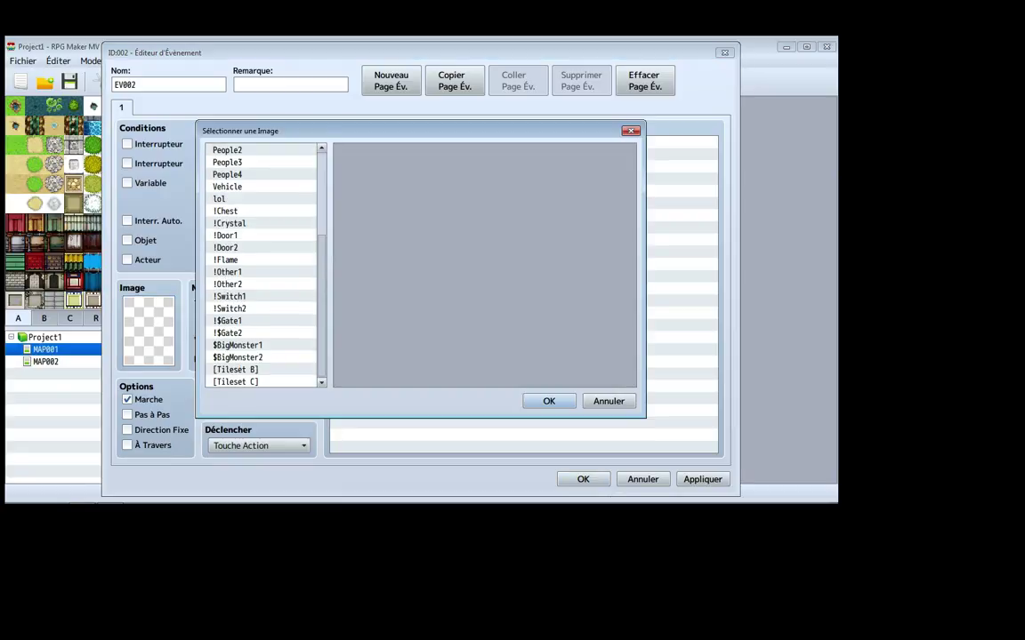
pyautogui.click(261, 369)
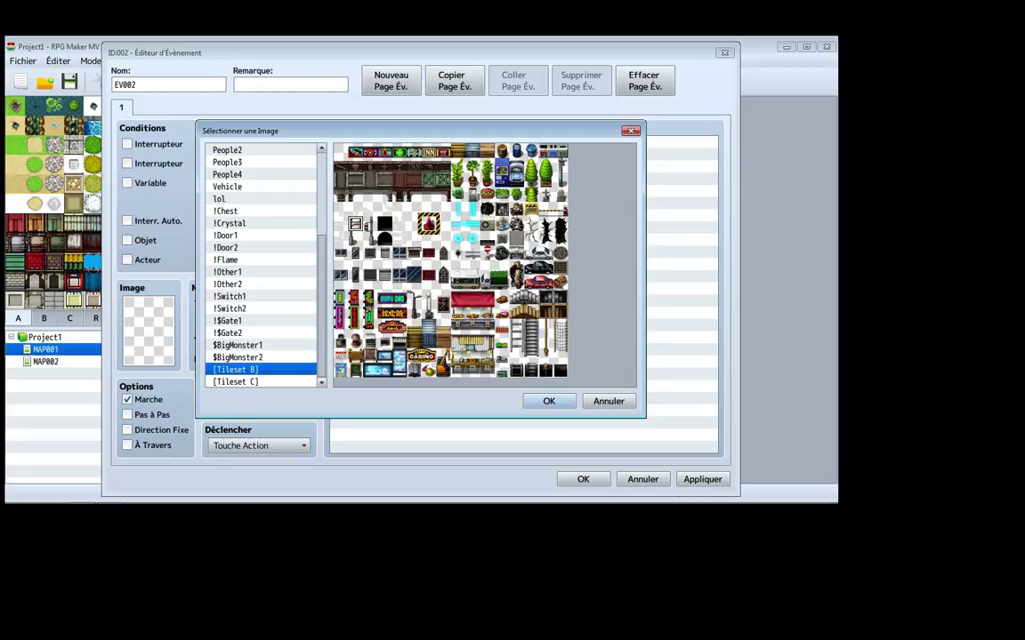
pyautogui.click(495, 361)
pyautogui.click(549, 401)
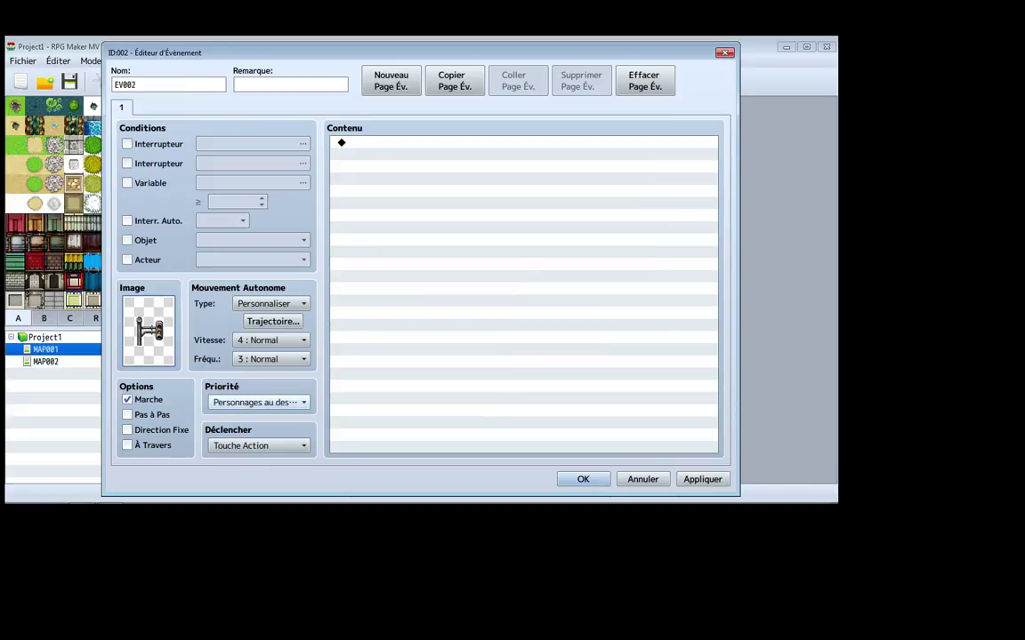
# Replace the traffic light image with the right-facing green-haired character from Actor1
pyautogui.doubleClick(149, 330)
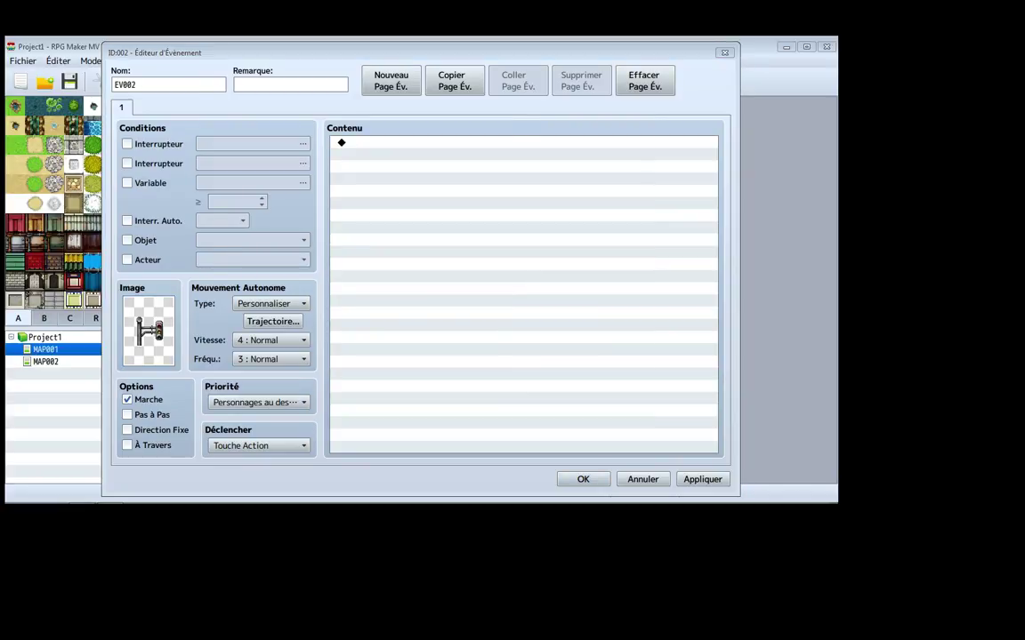
pyautogui.moveTo(321, 305); pyautogui.dragTo(321, 218)
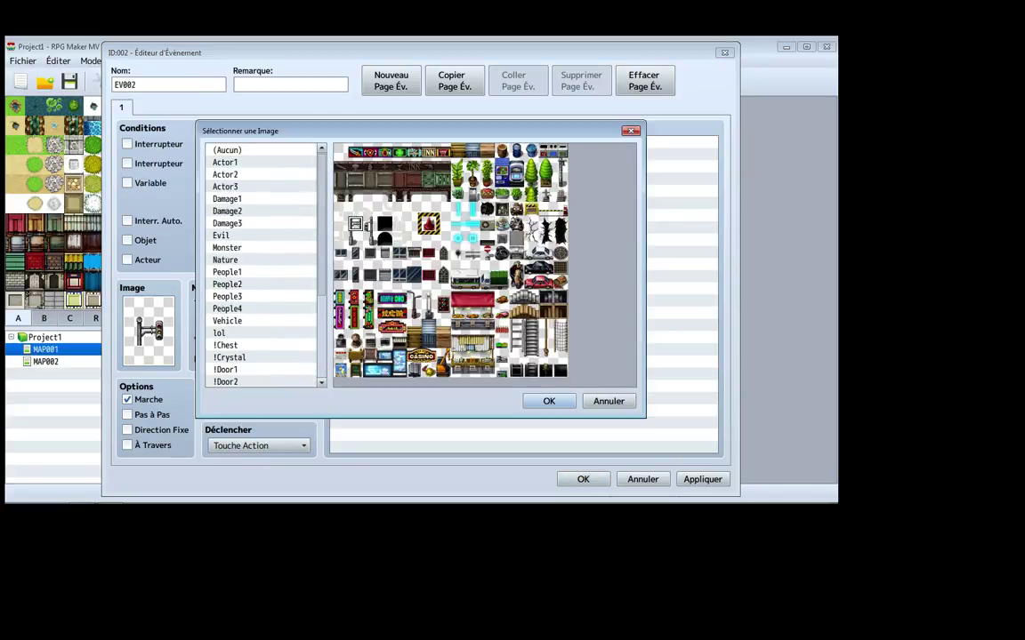
pyautogui.click(260, 149)
pyautogui.click(261, 162)
pyautogui.click(547, 401)
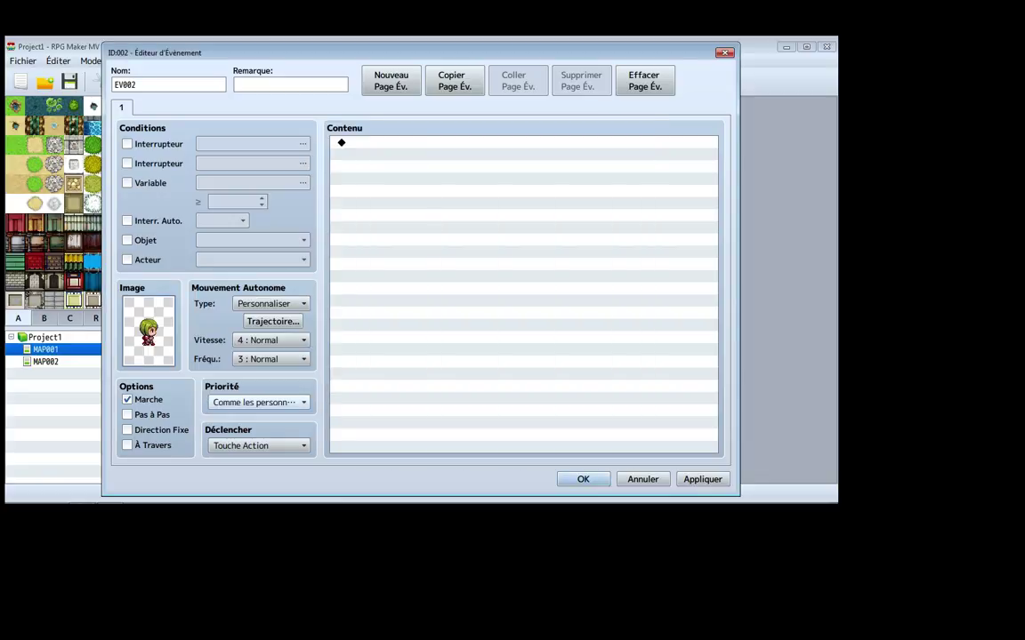
# Change the event's image to the grey stone monument tile from Tileset C and choose the priority Personnages en dessous
pyautogui.doubleClick(149, 331)
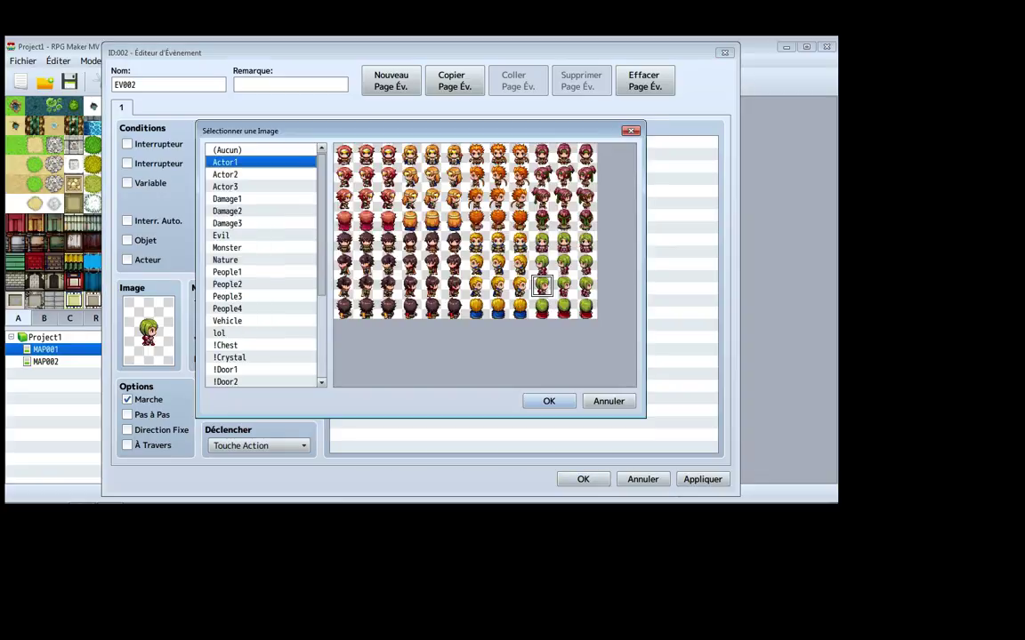
pyautogui.scroll(-3, 263, 265)
pyautogui.click(261, 382)
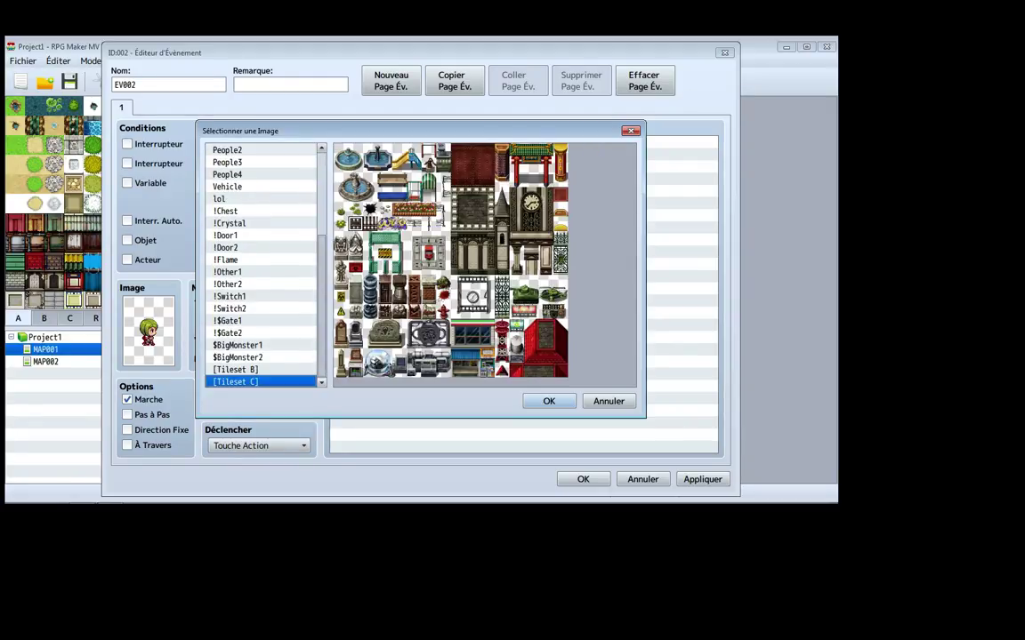
pyautogui.click(347, 292)
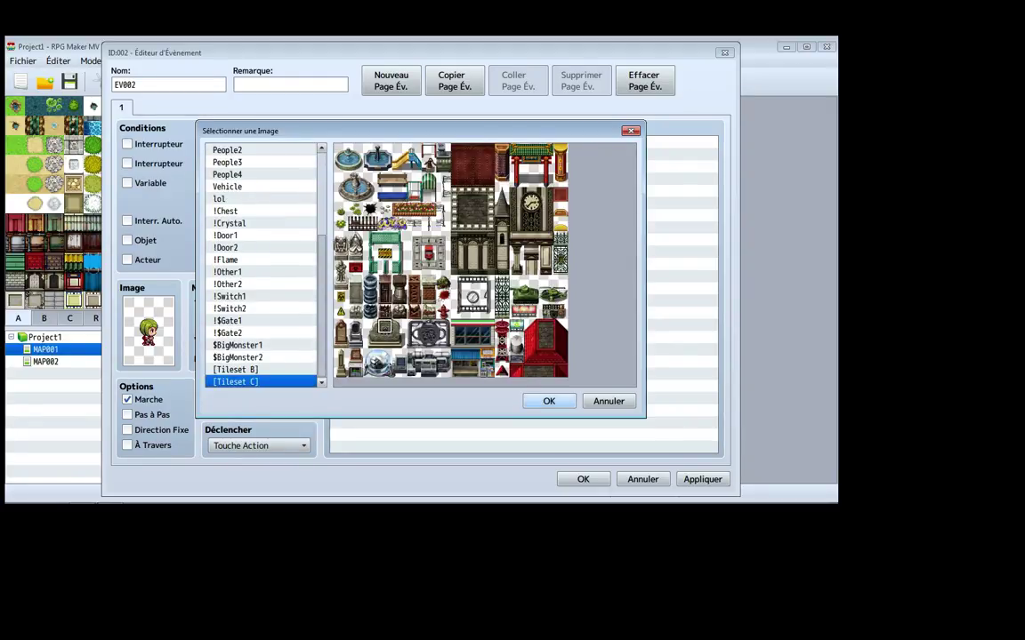
pyautogui.click(549, 401)
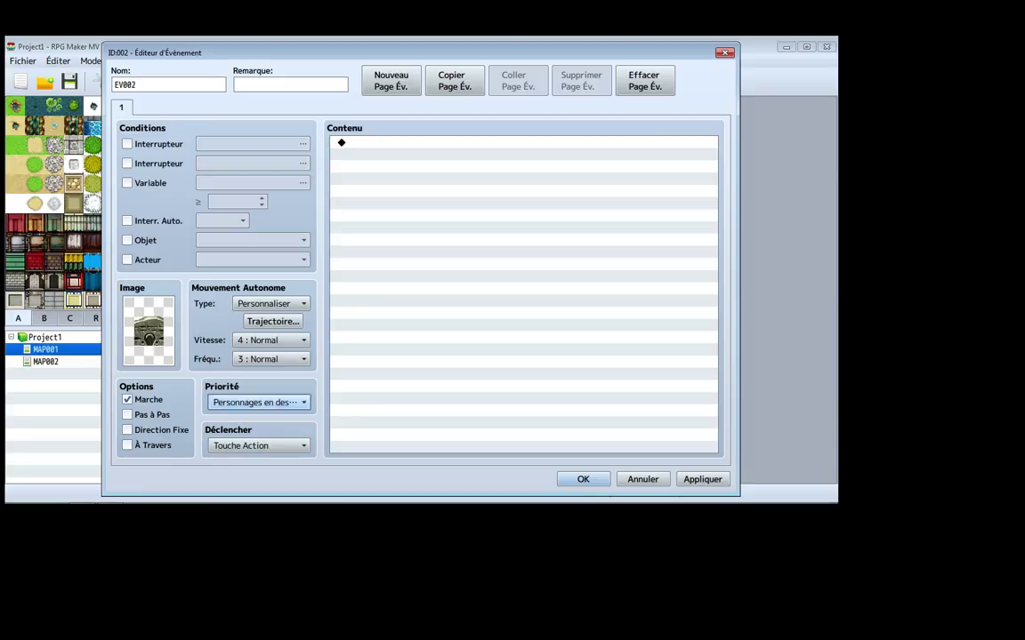
pyautogui.click(258, 402)
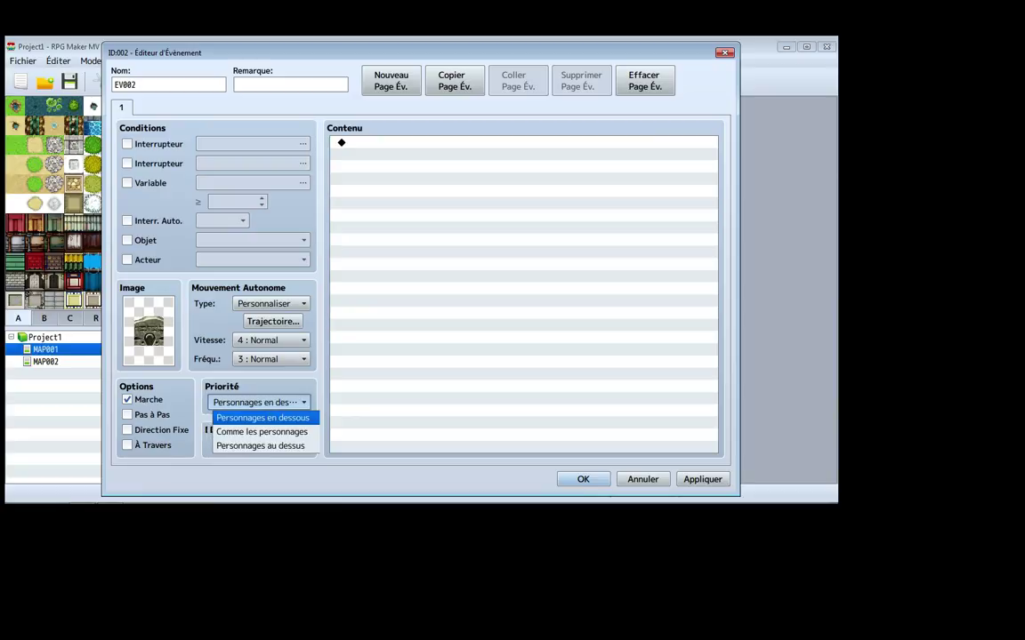
pyautogui.click(262, 418)
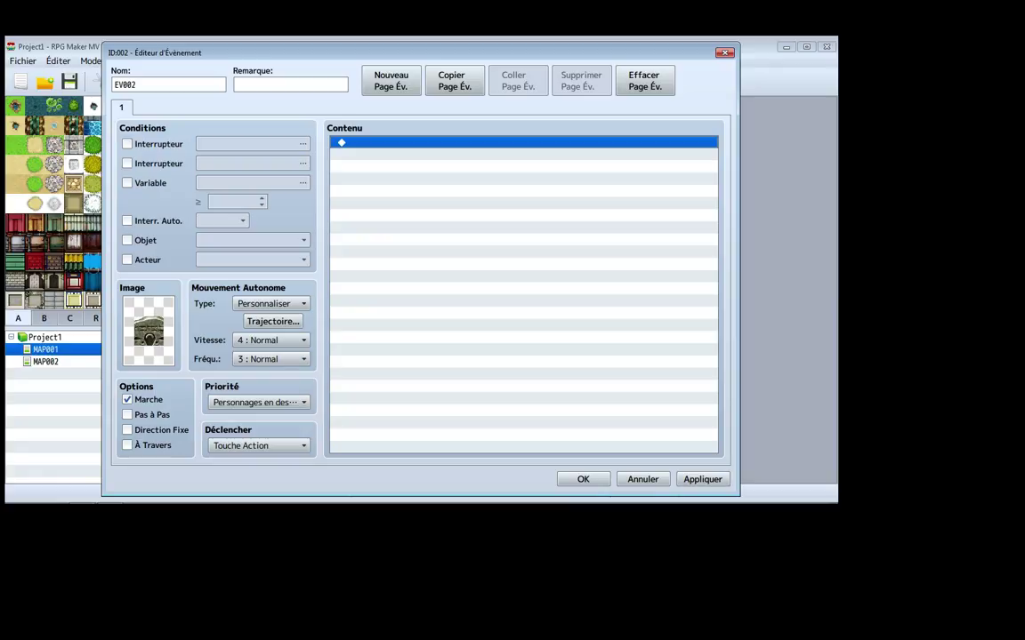
# Change the event's image to a long-haired red-headed character and close the event editor without saving the changes
pyautogui.doubleClick(148, 331)
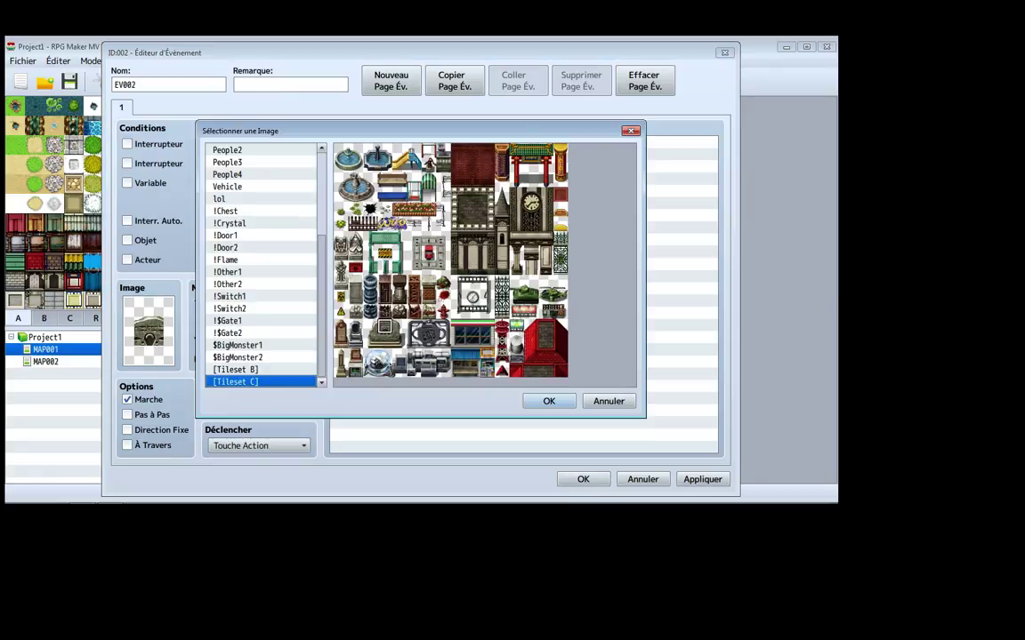
pyautogui.click(227, 149)
pyautogui.click(549, 401)
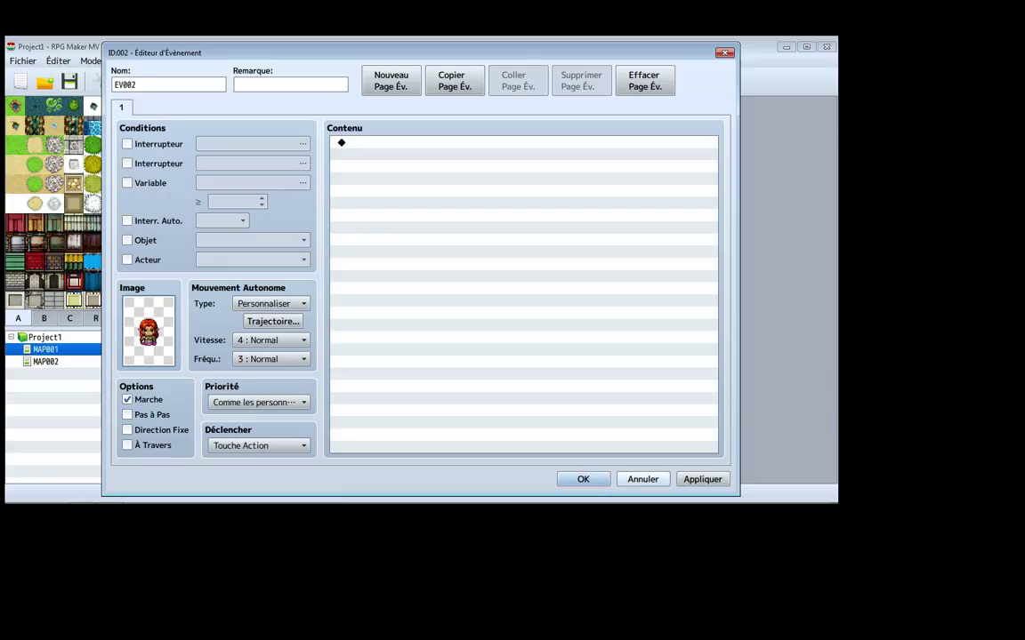
pyautogui.click(642, 479)
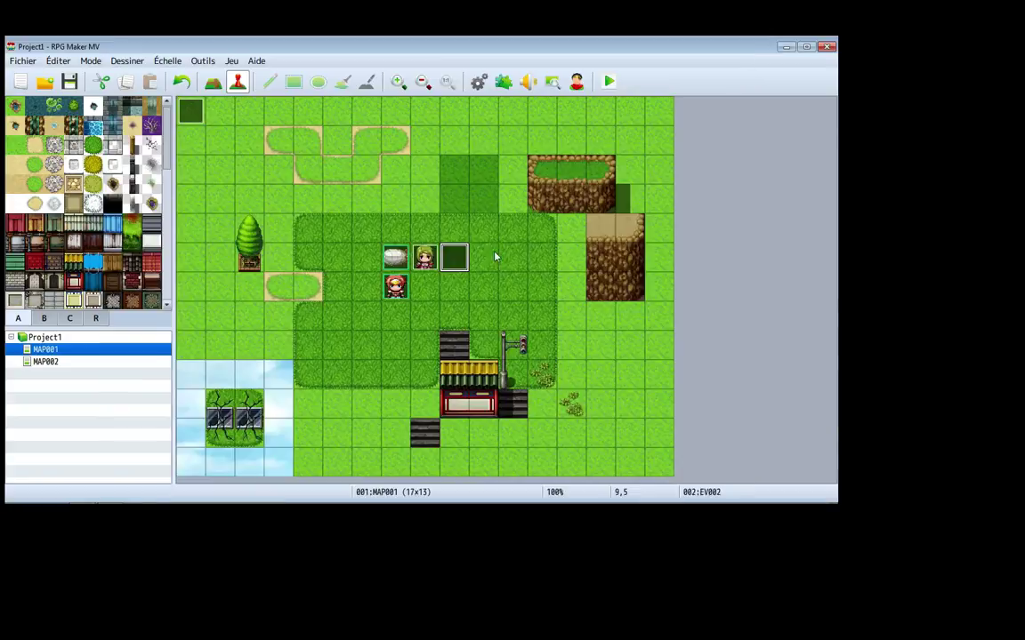
# Create a quick Trésor event with Or as its content on the grass tile at 5,5
pyautogui.click(325, 256)
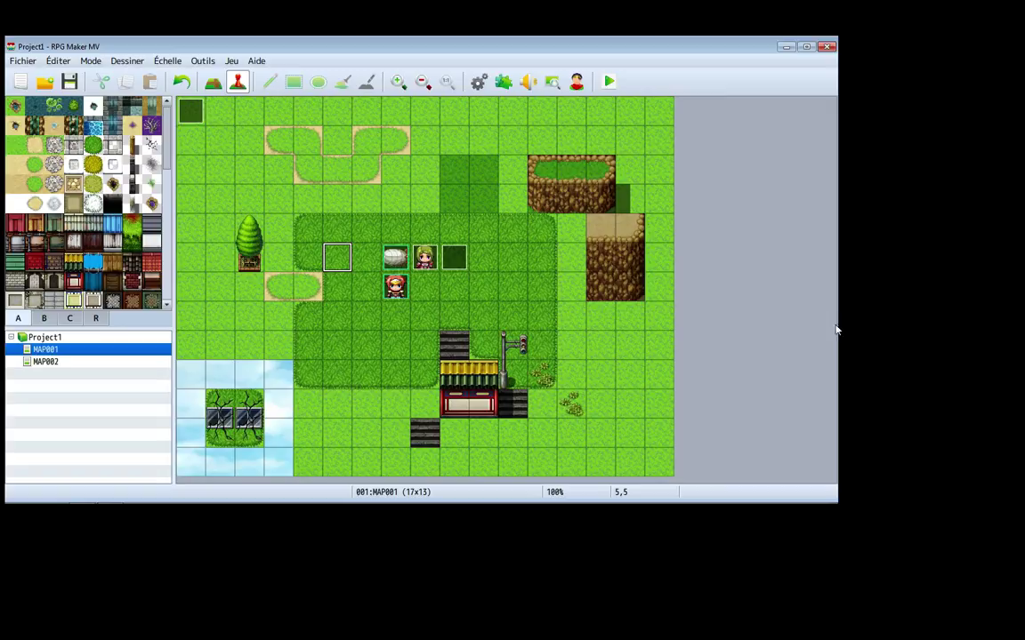
pyautogui.rightClick(349, 259)
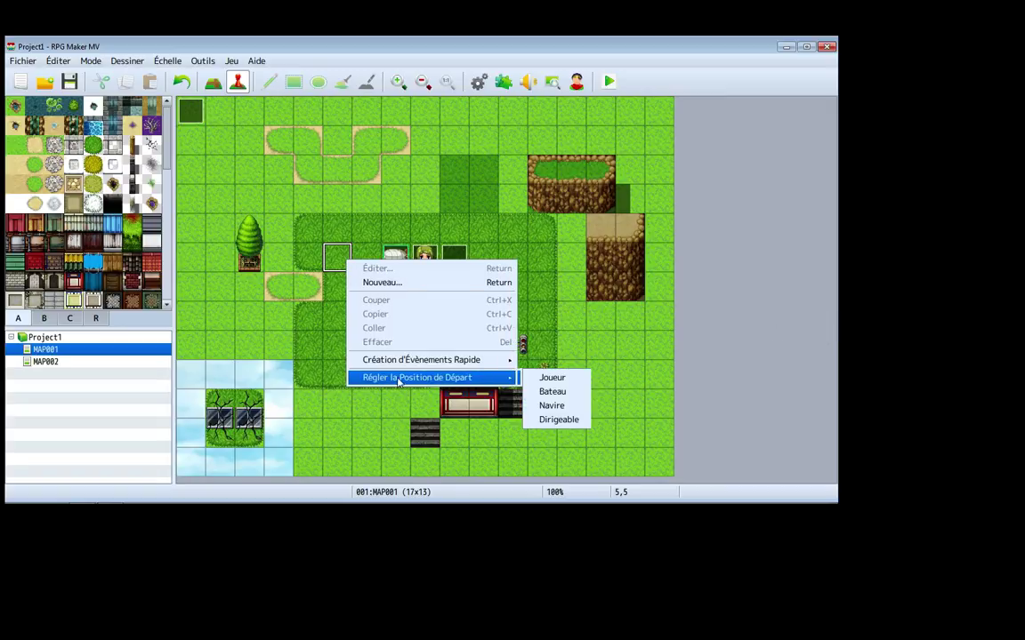
pyautogui.moveTo(453, 360)
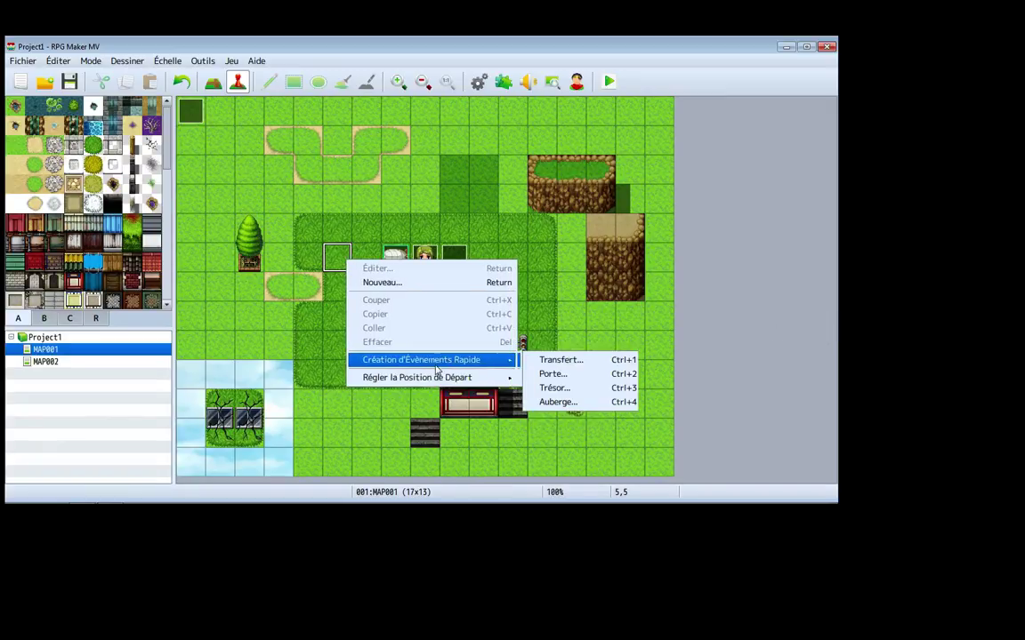
pyautogui.click(574, 388)
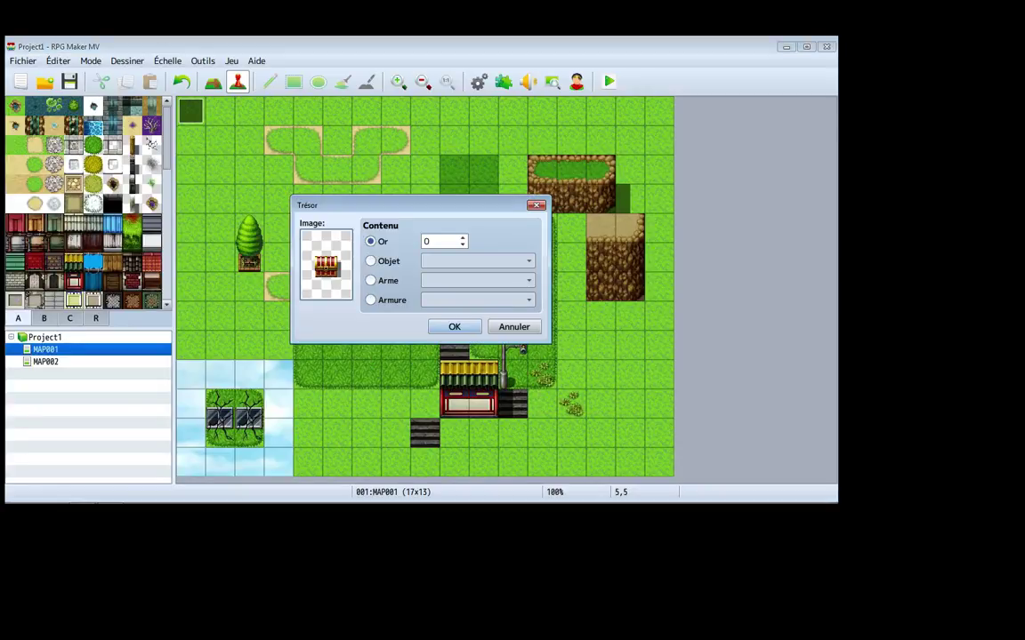
pyautogui.press('Return')
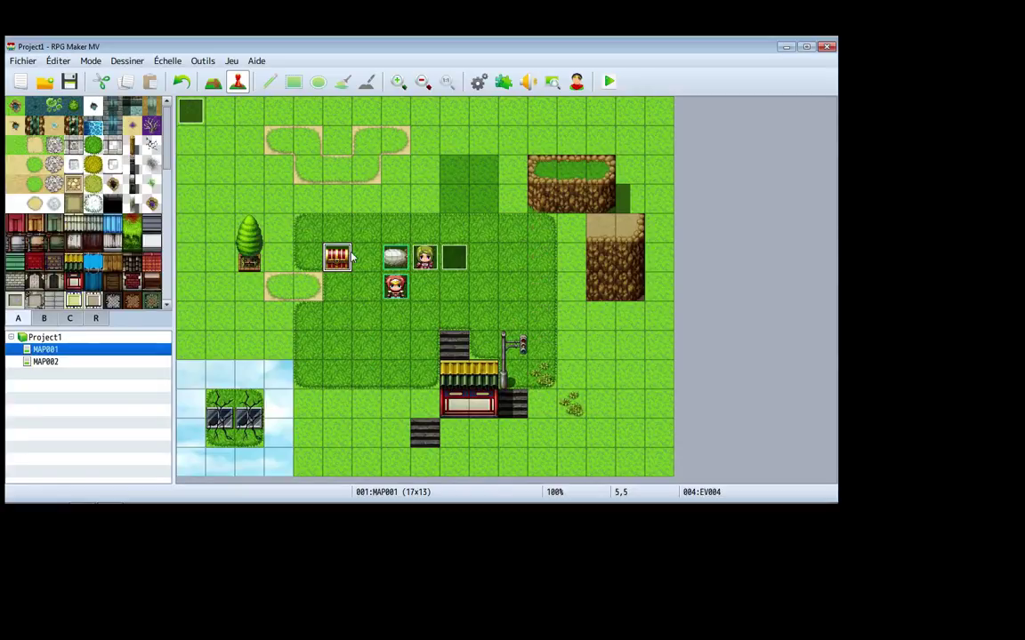
# Examine both pages of the treasure chest event and its !Chest image, and close the editor without changes
pyautogui.doubleClick(338, 257)
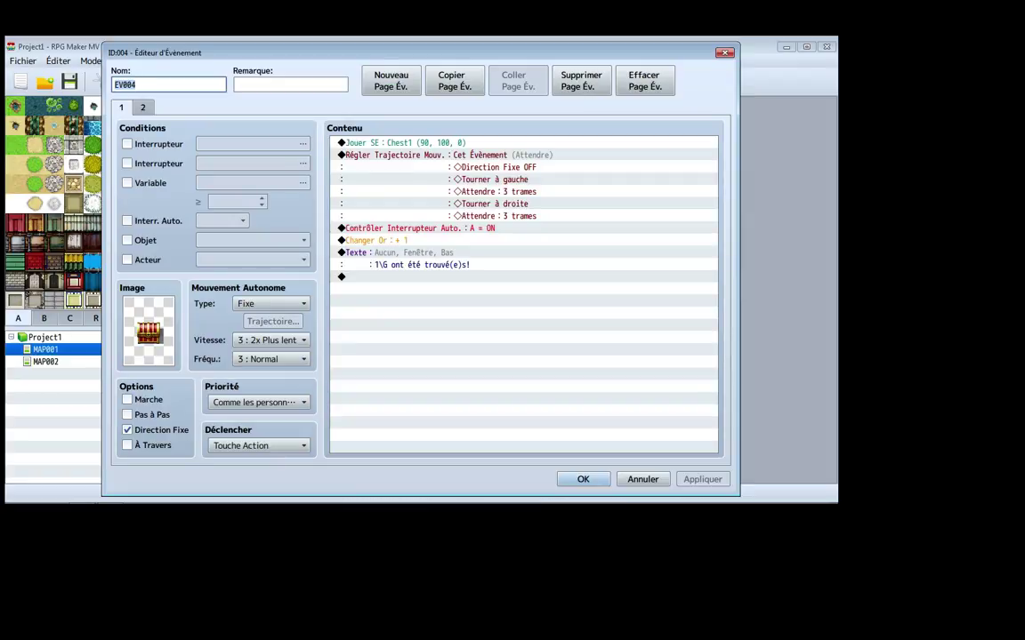
pyautogui.click(142, 106)
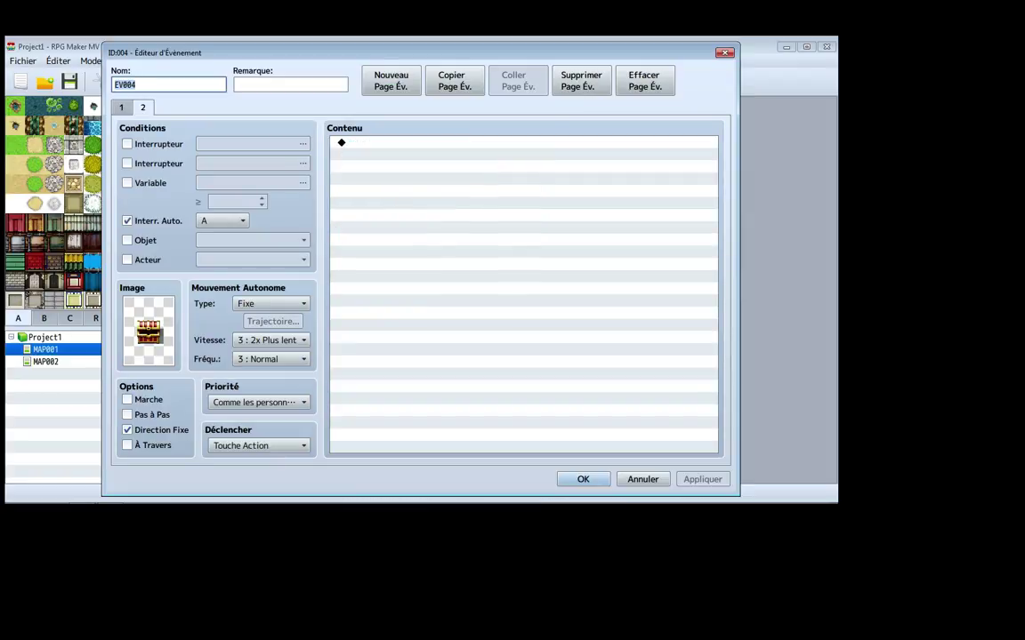
pyautogui.click(121, 107)
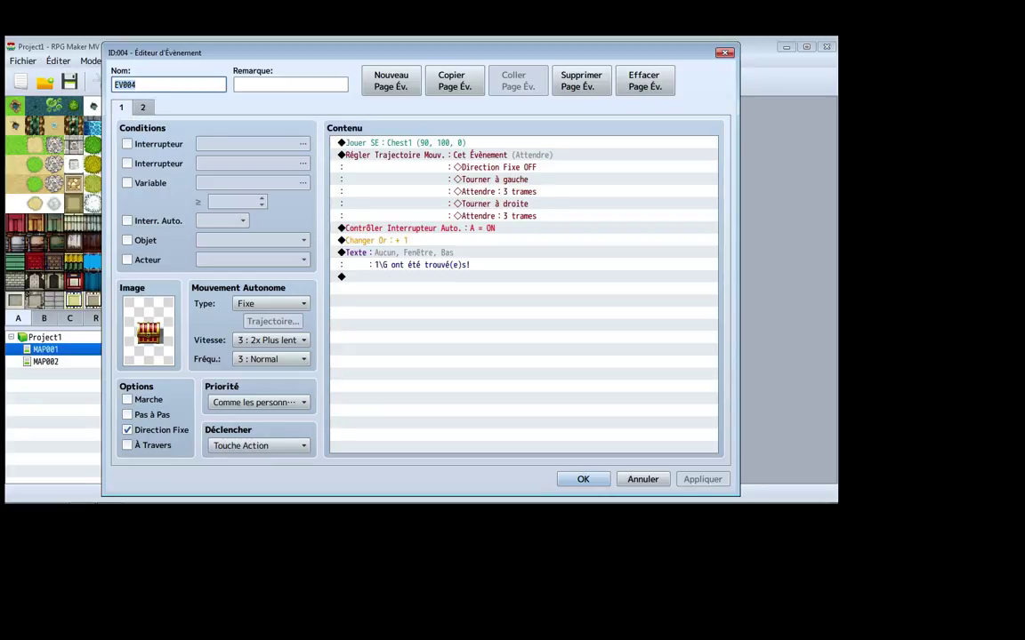
pyautogui.doubleClick(149, 331)
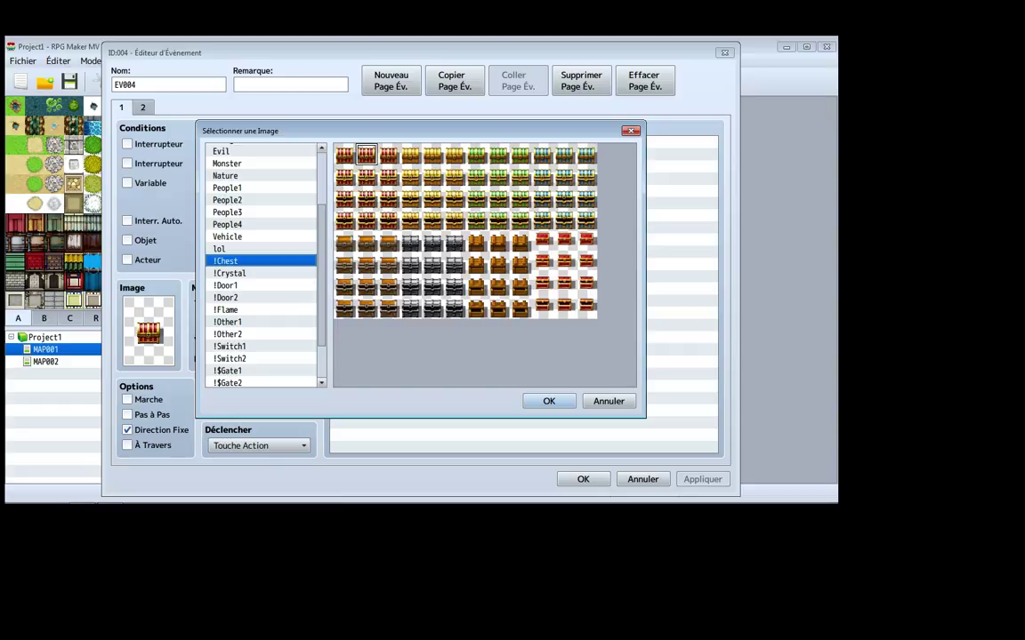
pyautogui.click(609, 401)
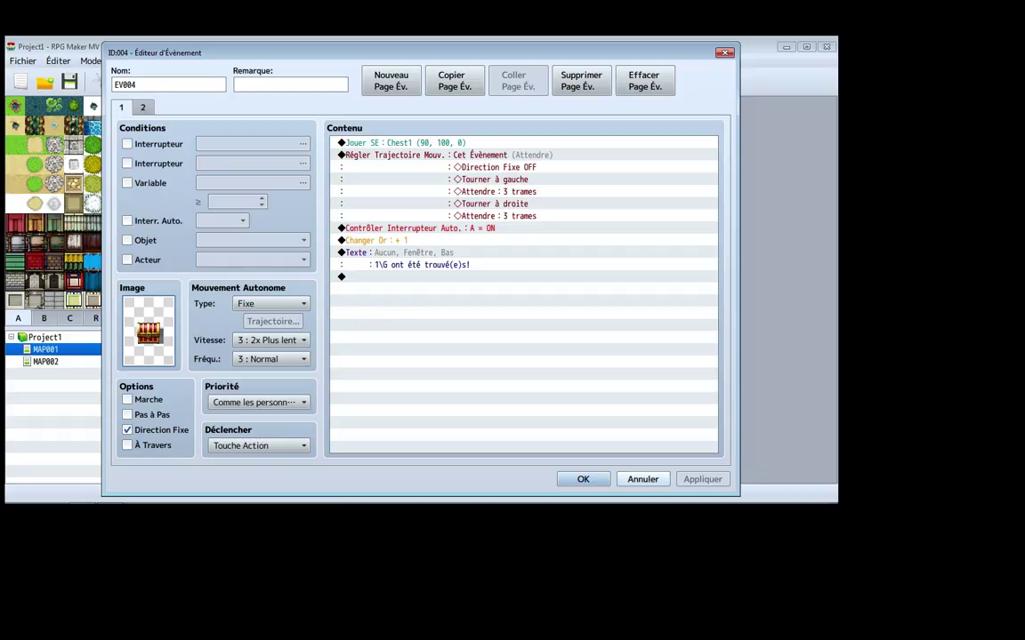
pyautogui.click(643, 479)
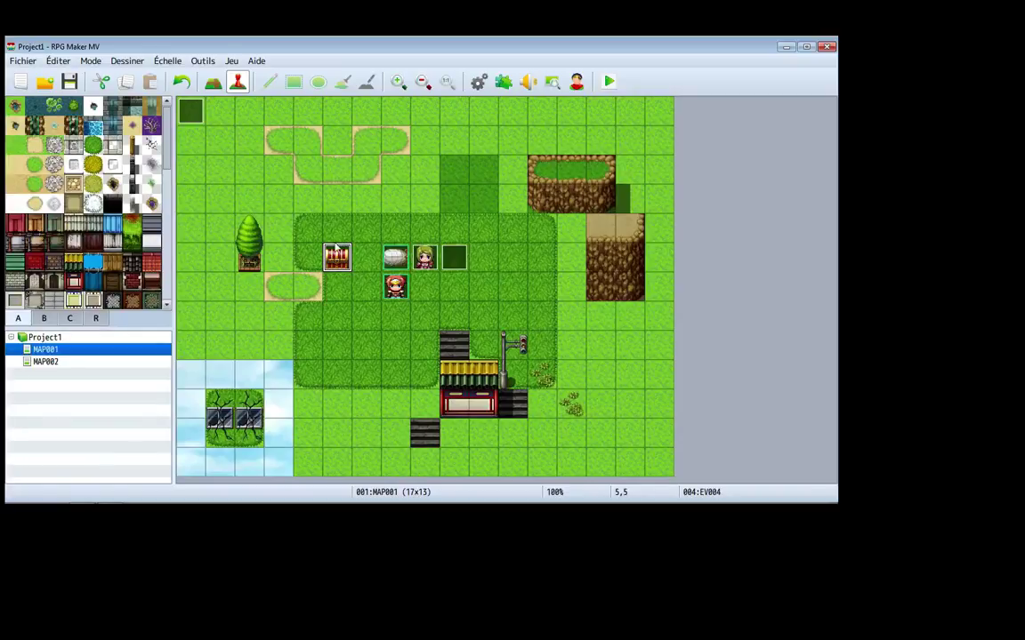
pyautogui.click(341, 309)
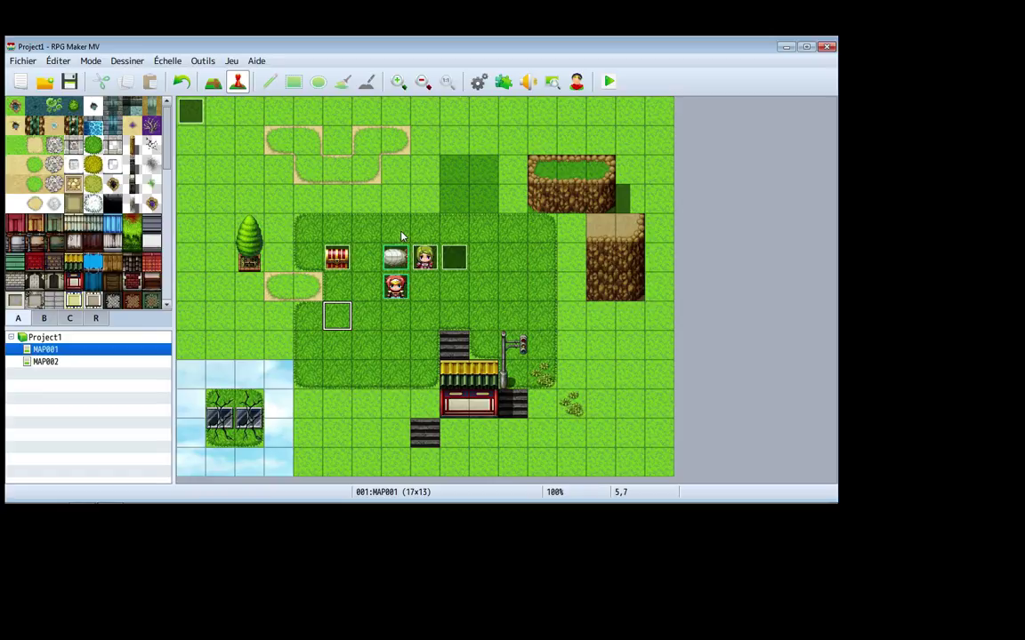
# Browse the image sets for the event at 9,5 and give it the green magic circle from !Door2
pyautogui.doubleClick(454, 257)
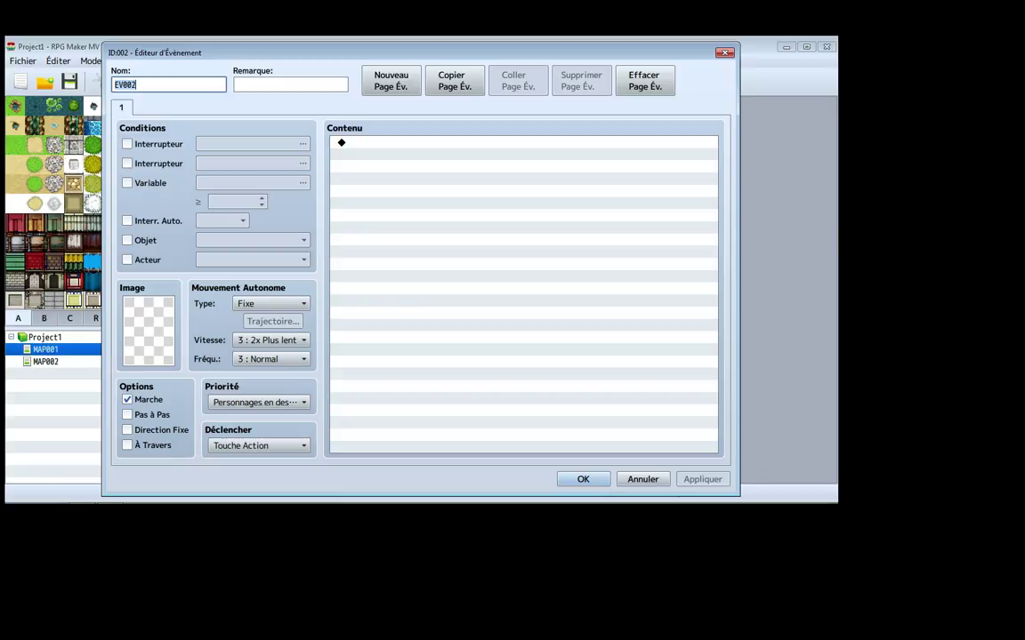
pyautogui.doubleClick(148, 330)
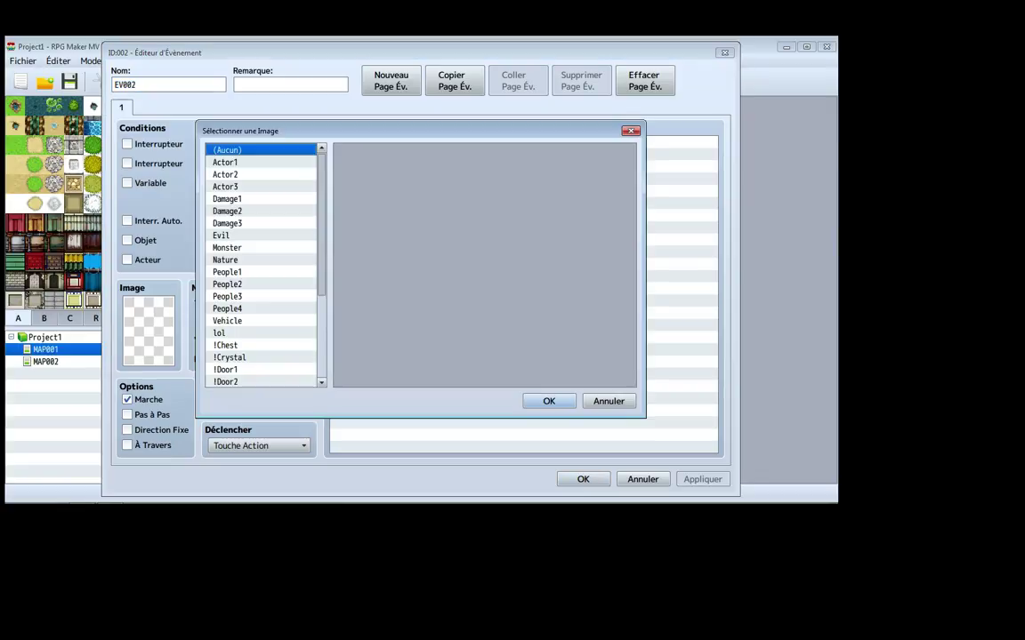
pyautogui.click(227, 271)
pyautogui.scroll(-4, 260, 265)
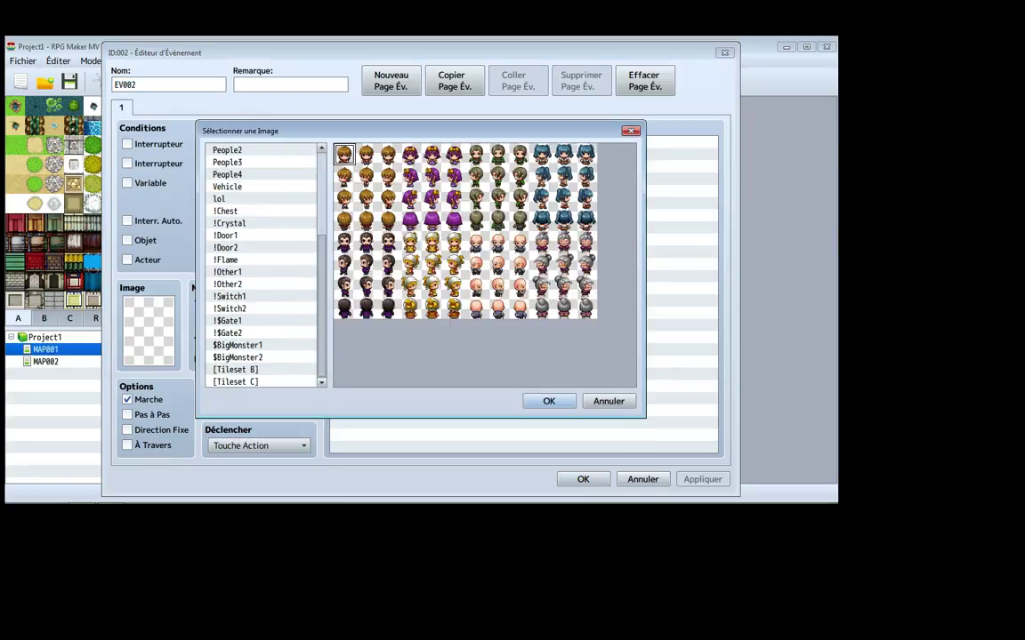
pyautogui.click(227, 271)
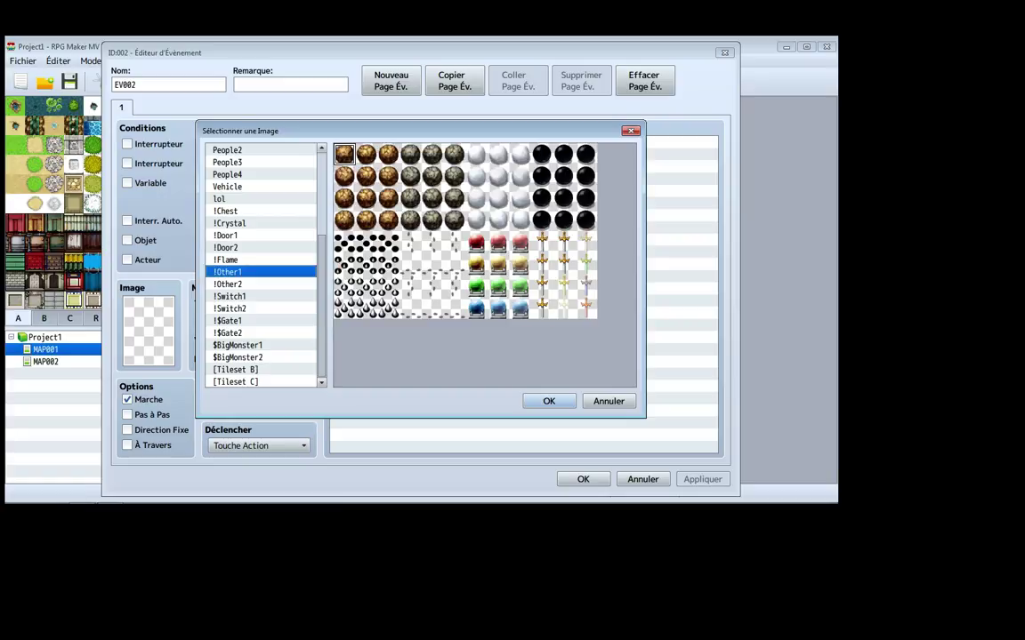
pyautogui.click(225, 260)
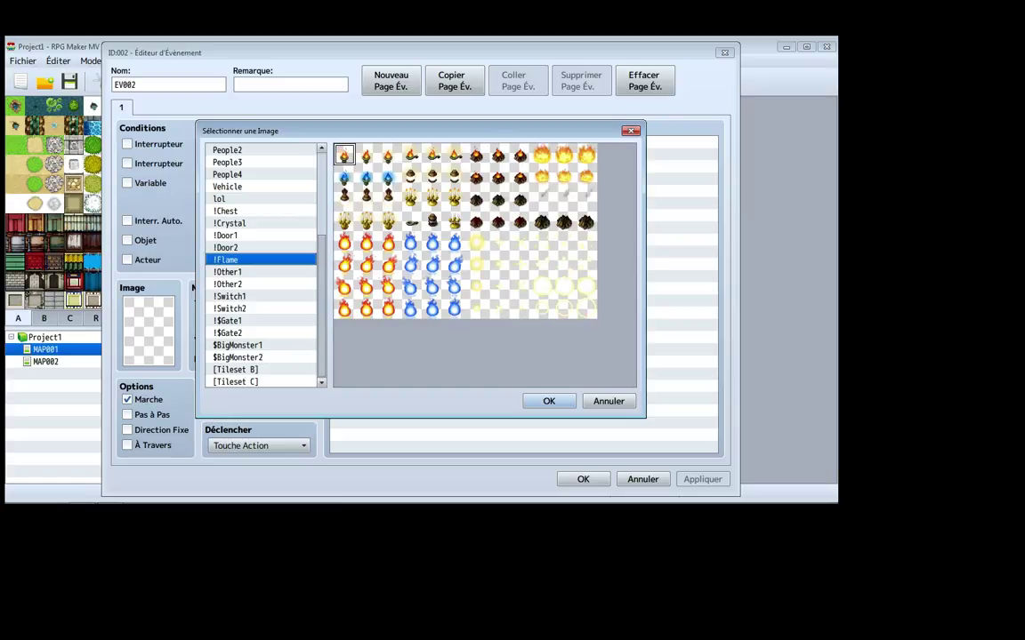
pyautogui.click(226, 247)
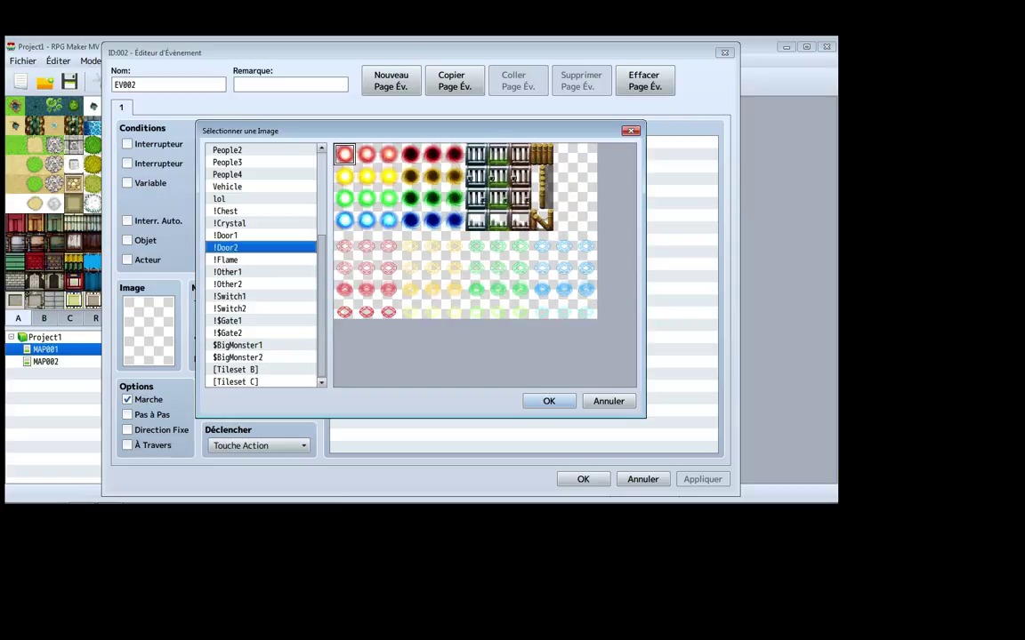
pyautogui.click(476, 243)
pyautogui.click(549, 401)
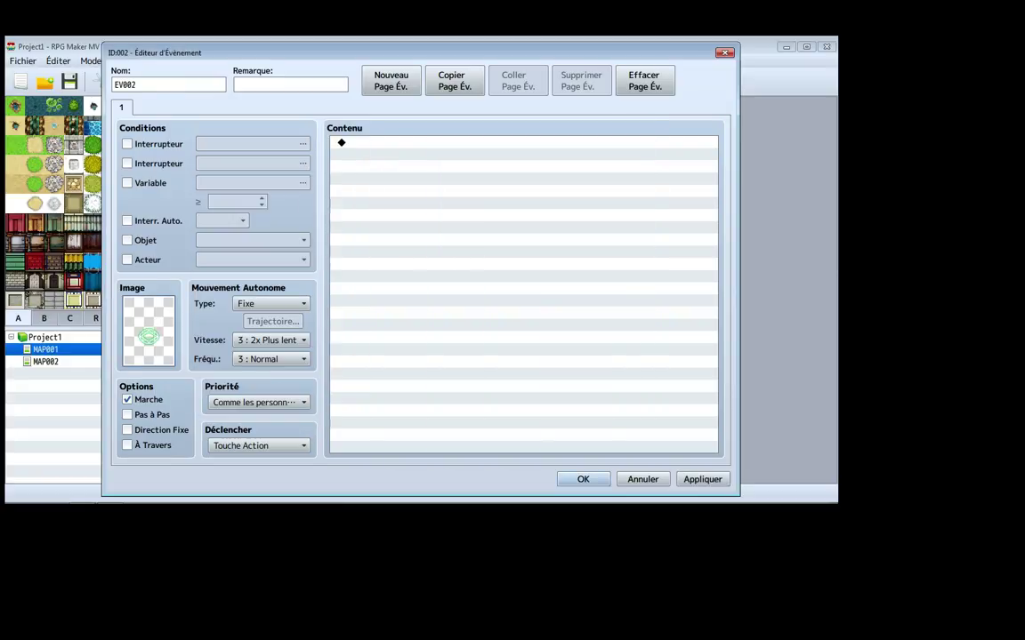
# Turn off Marche, turn on Pas à Pas and Direction Fixe, and review the magic circle's frames in !Door2
pyautogui.click(127, 414)
pyautogui.click(127, 429)
pyautogui.doubleClick(148, 337)
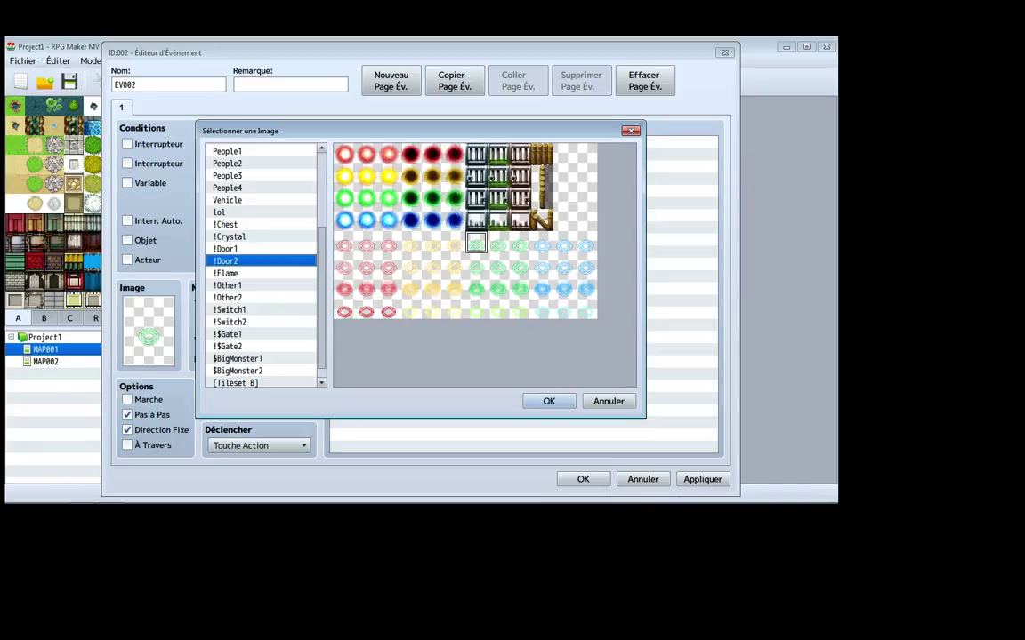
pyautogui.press('Return')
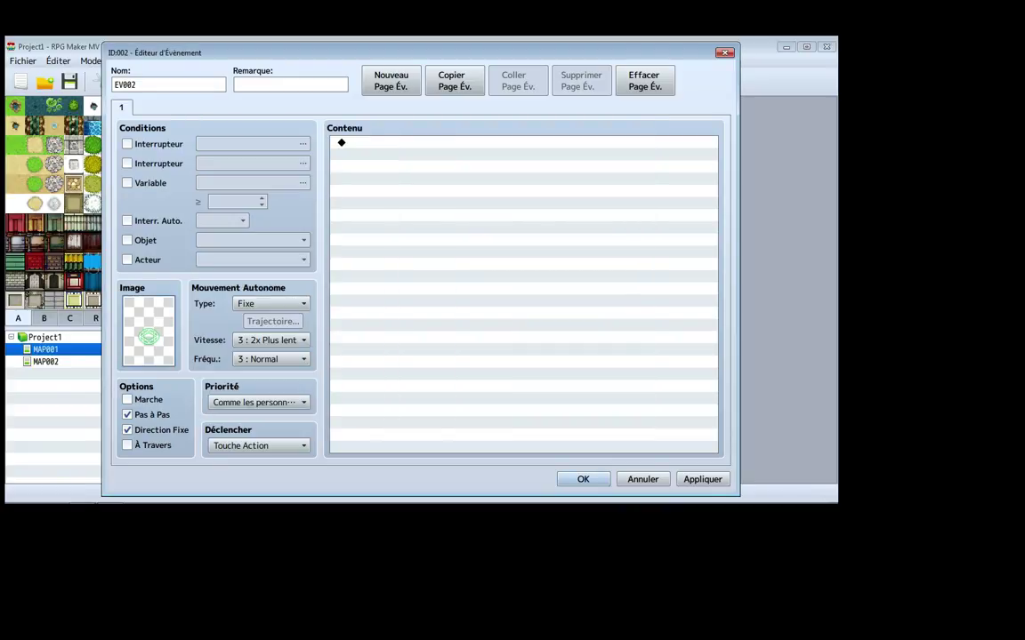
# Turn off Direction Fixe and Pas à Pas, viewing the People1 character poses without changing the event's image
pyautogui.click(127, 430)
pyautogui.doubleClick(149, 331)
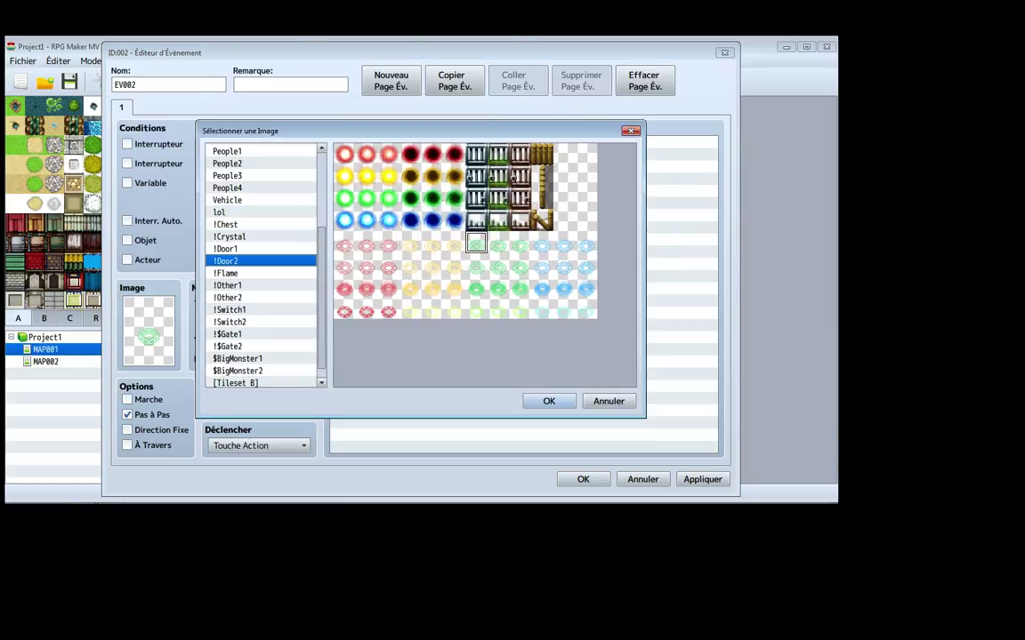
pyautogui.click(261, 152)
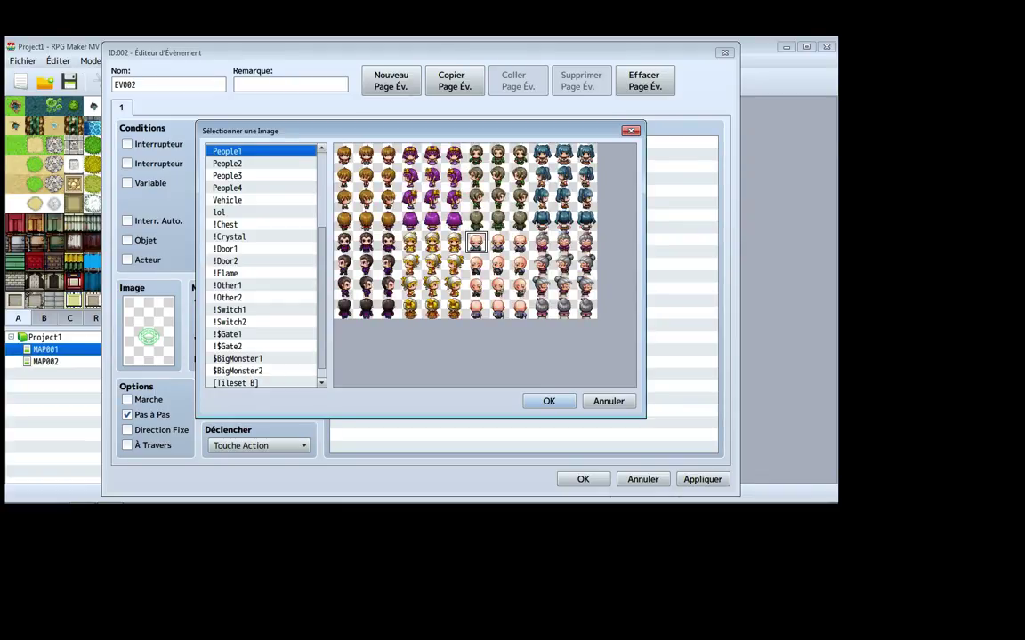
pyautogui.click(609, 401)
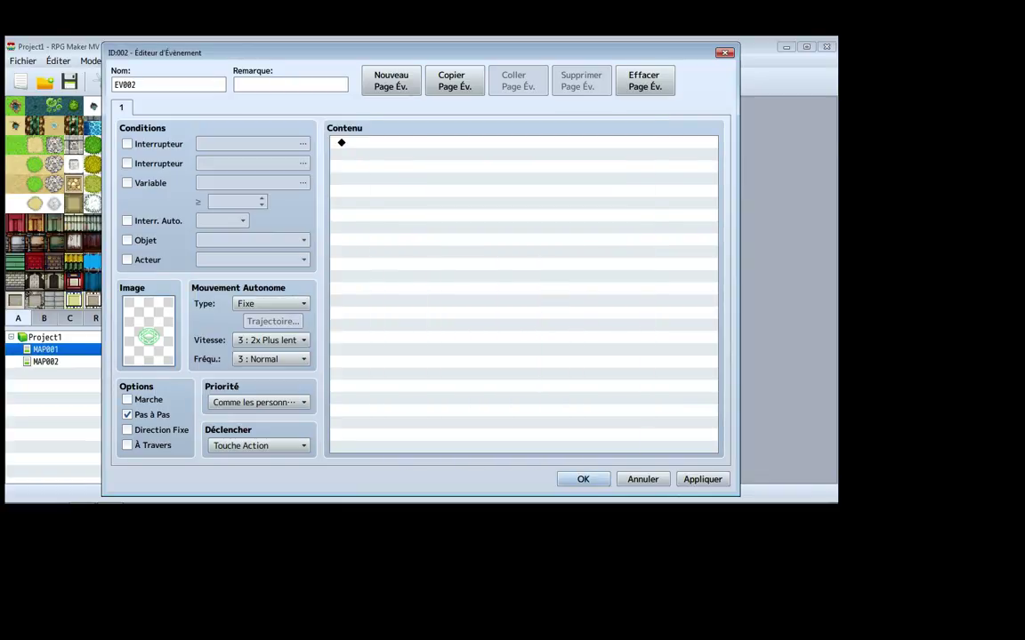
pyautogui.click(127, 414)
# Review the event's Priorité and Déclencher choices and close the editor without saving
pyautogui.click(258, 402)
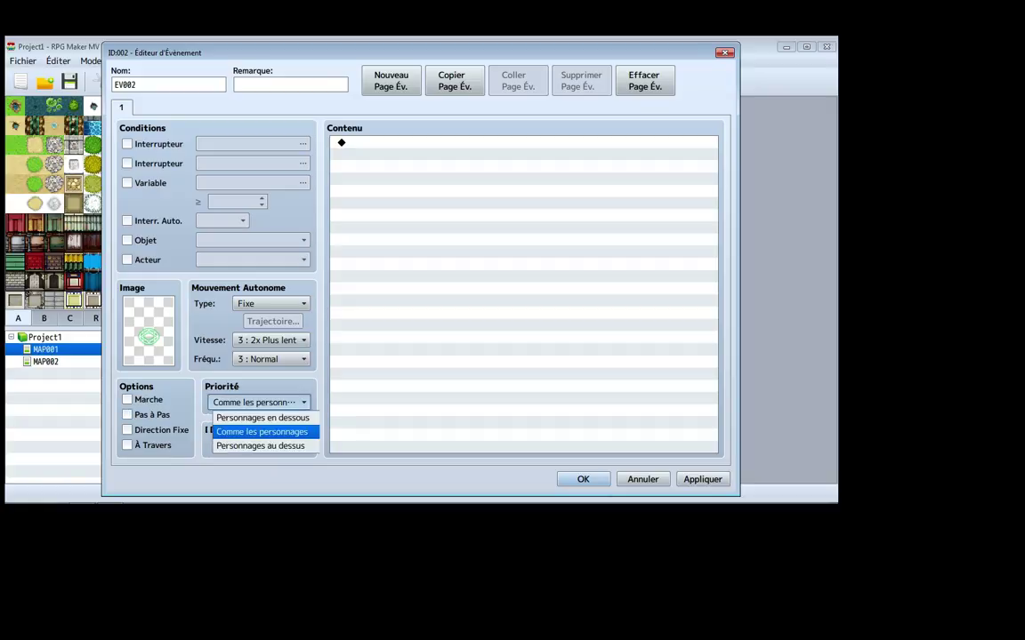
pyautogui.click(523, 142)
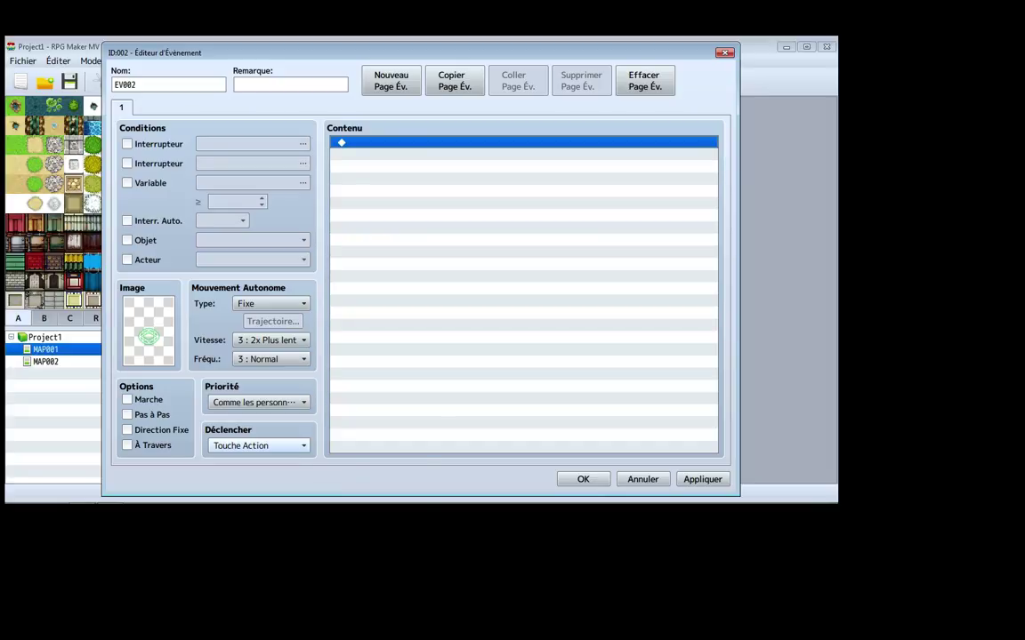
pyautogui.click(259, 445)
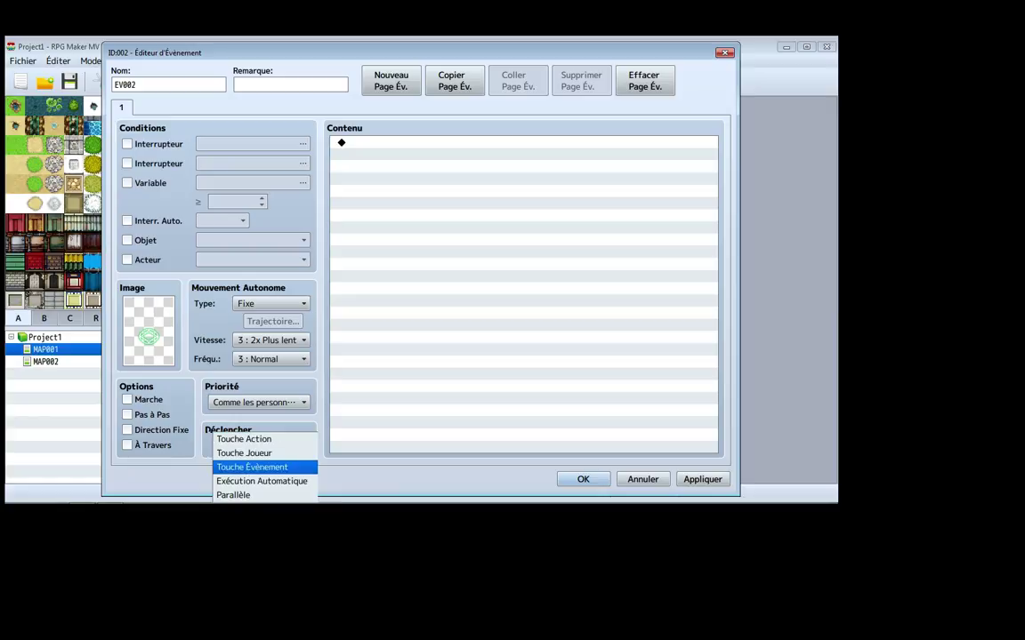
pyautogui.click(523, 142)
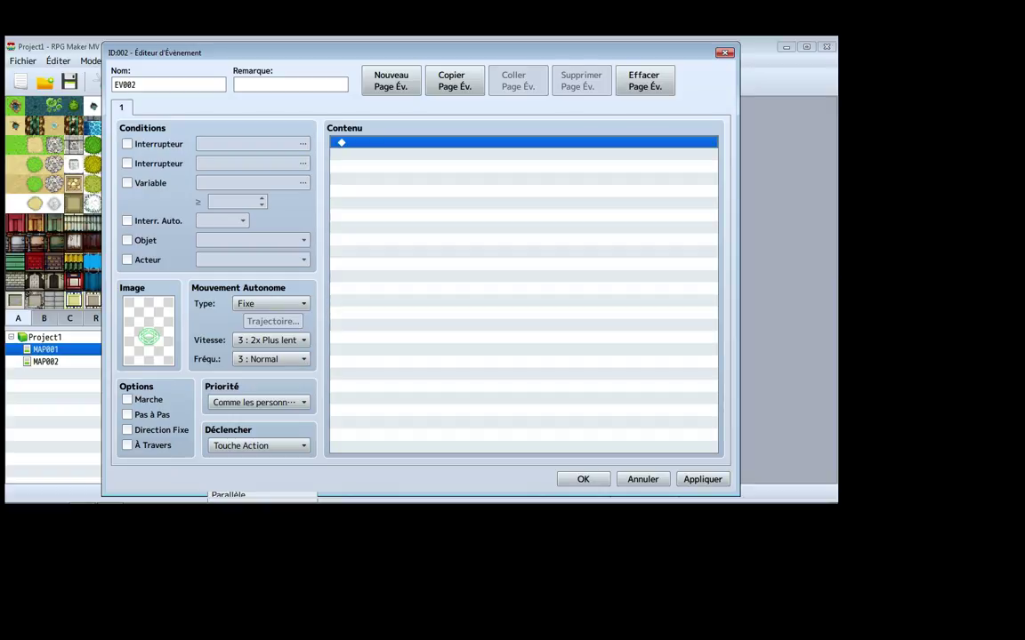
pyautogui.click(258, 446)
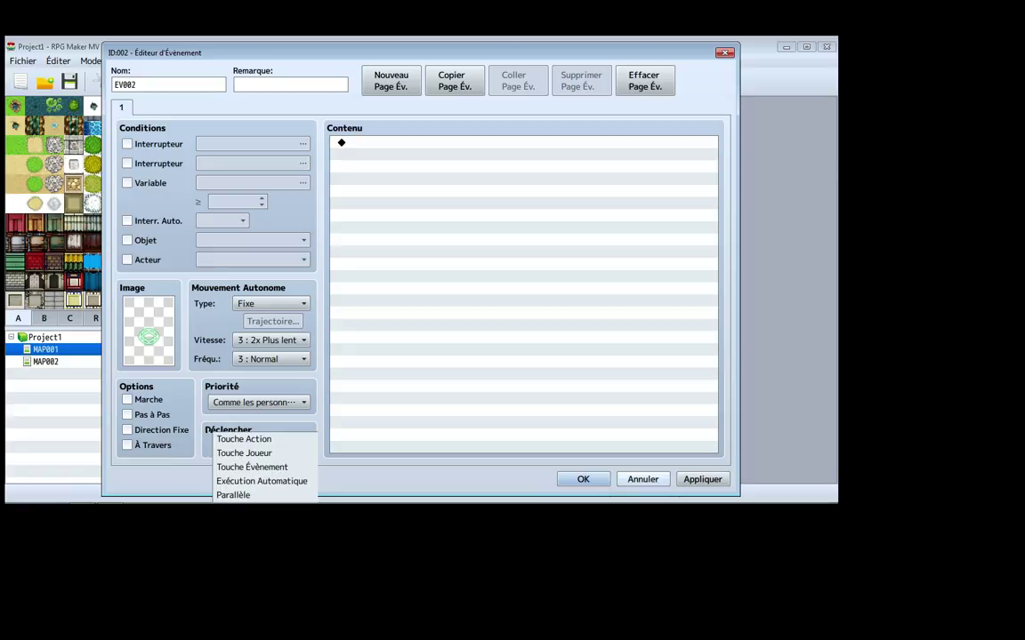
pyautogui.click(631, 478)
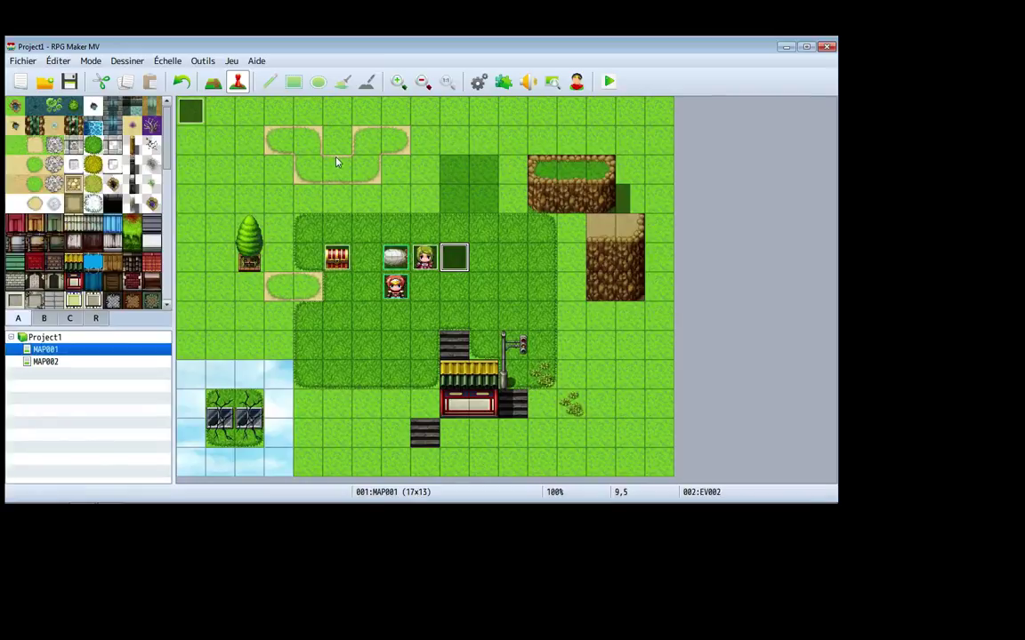
# Open the event at 9,5 on MAP001 and look through all three pages of commands available for its contents
pyautogui.doubleClick(455, 258)
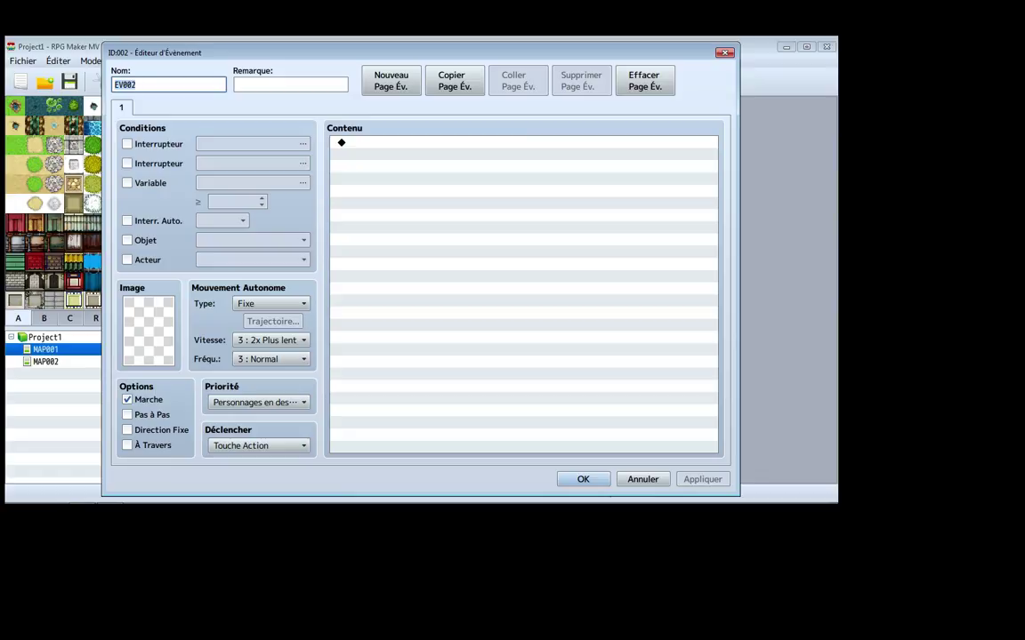
pyautogui.doubleClick(523, 142)
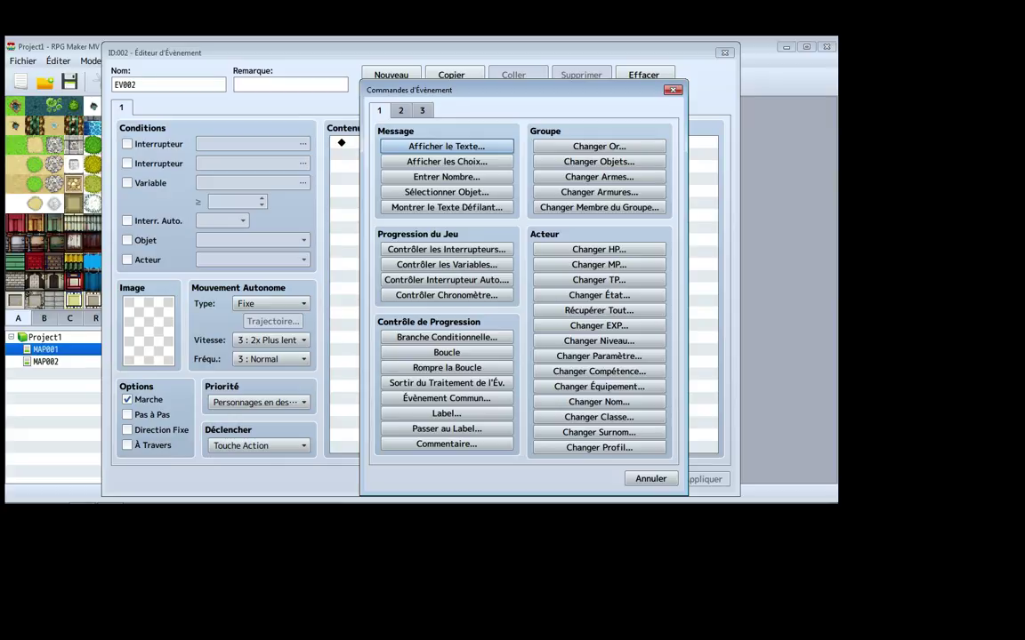
pyautogui.click(400, 110)
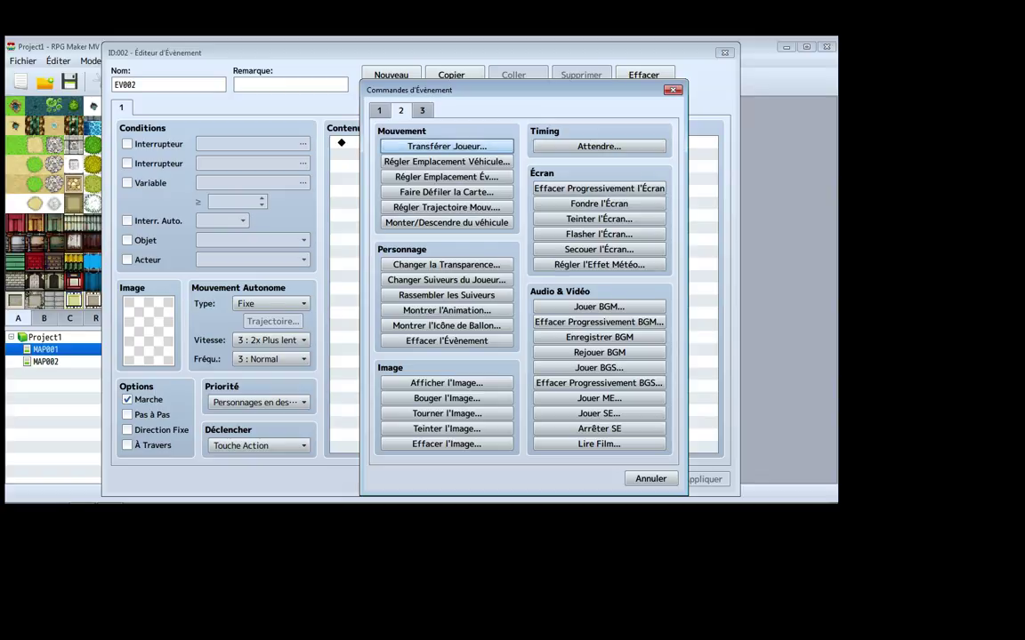
pyautogui.click(422, 111)
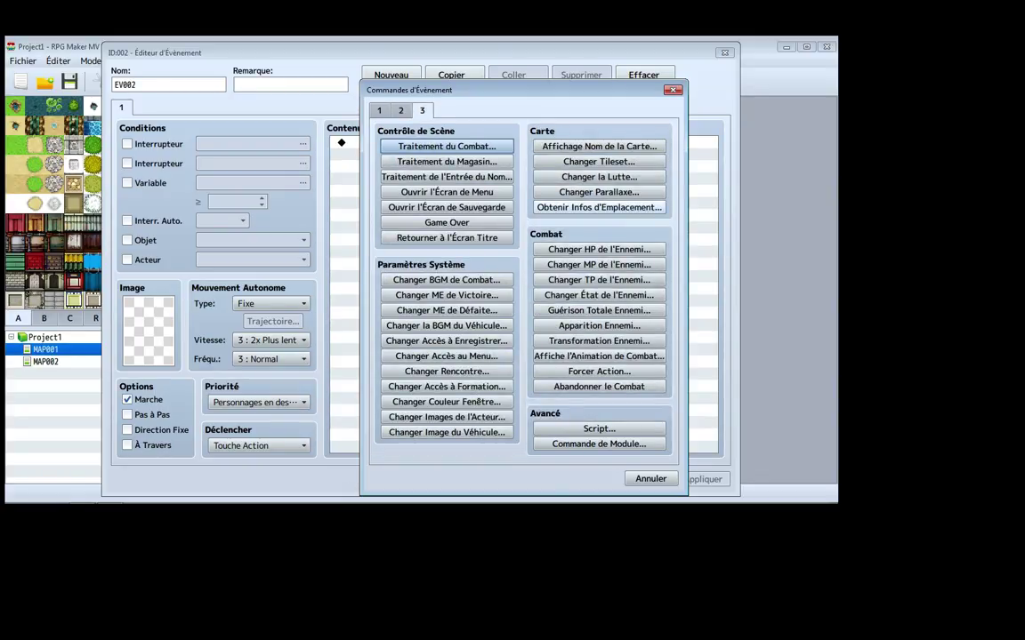
# Review the Type d'Info choices of the Obtenir Infos d'Emplacement command and close it without adding it
pyautogui.click(598, 207)
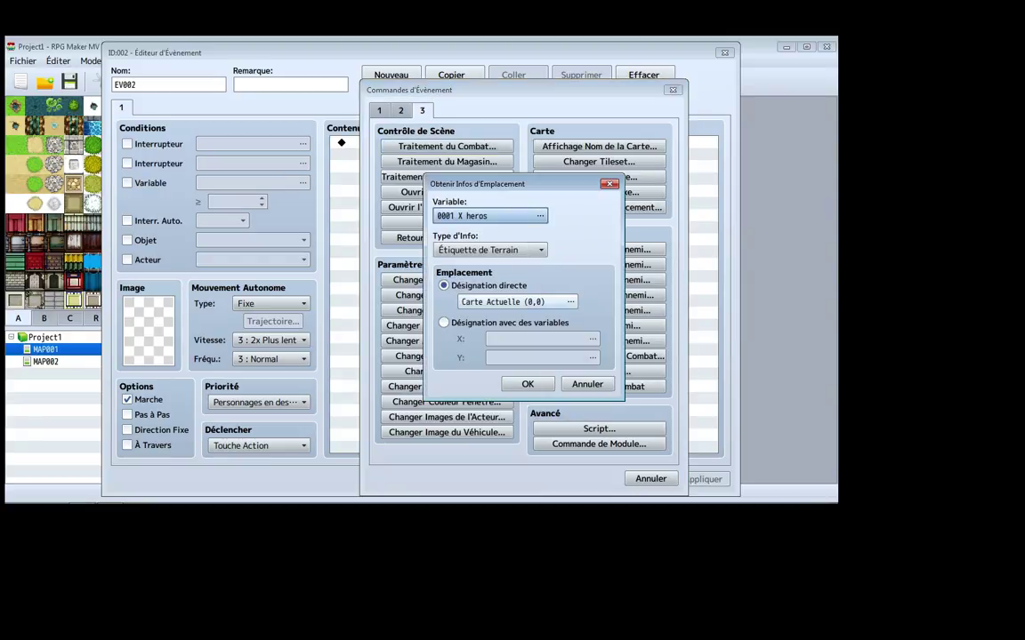
pyautogui.click(489, 250)
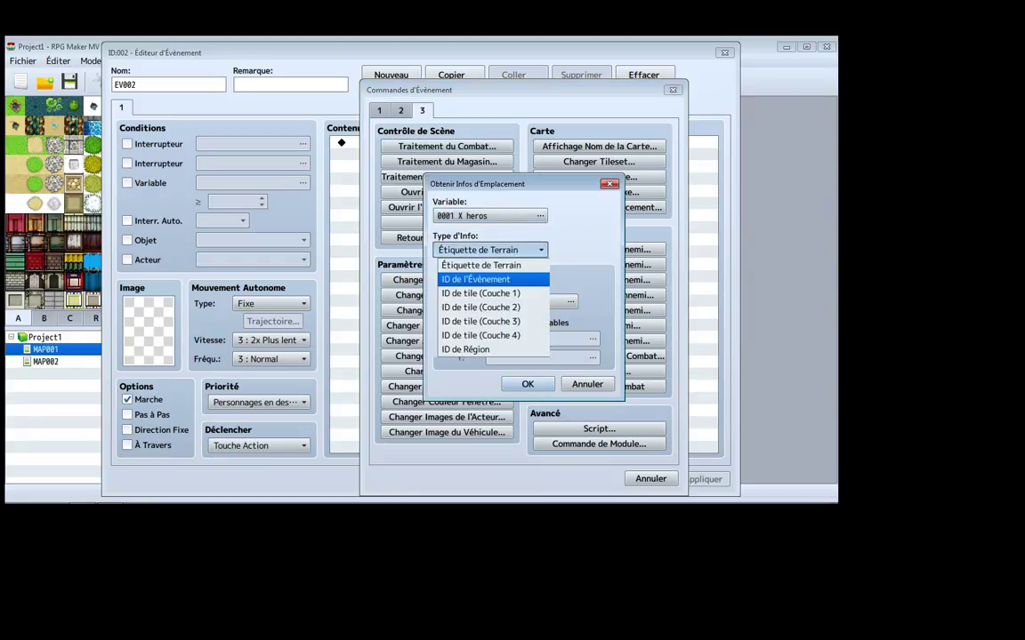
pyautogui.press('Down')
pyautogui.press('Down')
pyautogui.press('Down')
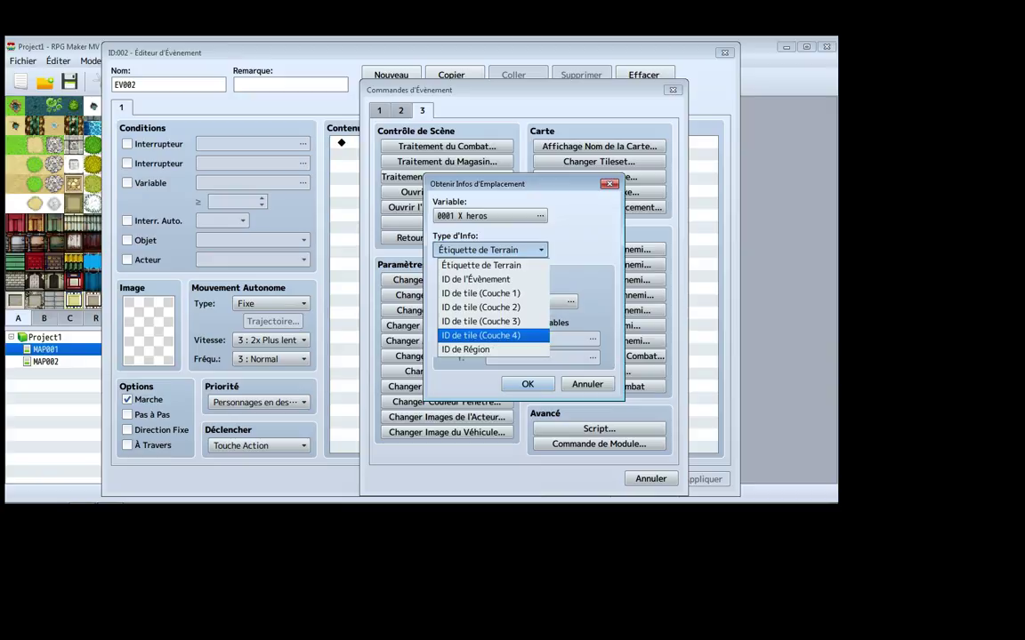
pyautogui.press('Up')
pyautogui.press('Up')
pyautogui.press('Up')
pyautogui.press('Down')
pyautogui.press('Down')
pyautogui.press('Down')
pyautogui.press('Up')
pyautogui.press('Up')
pyautogui.press('Up')
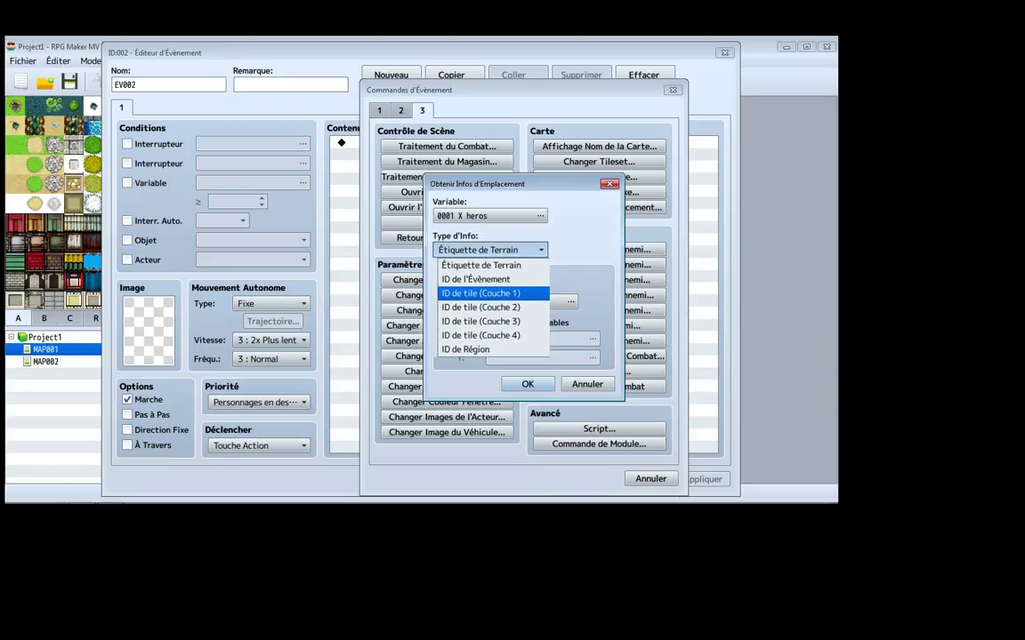
pyautogui.press('Down')
pyautogui.press('Down')
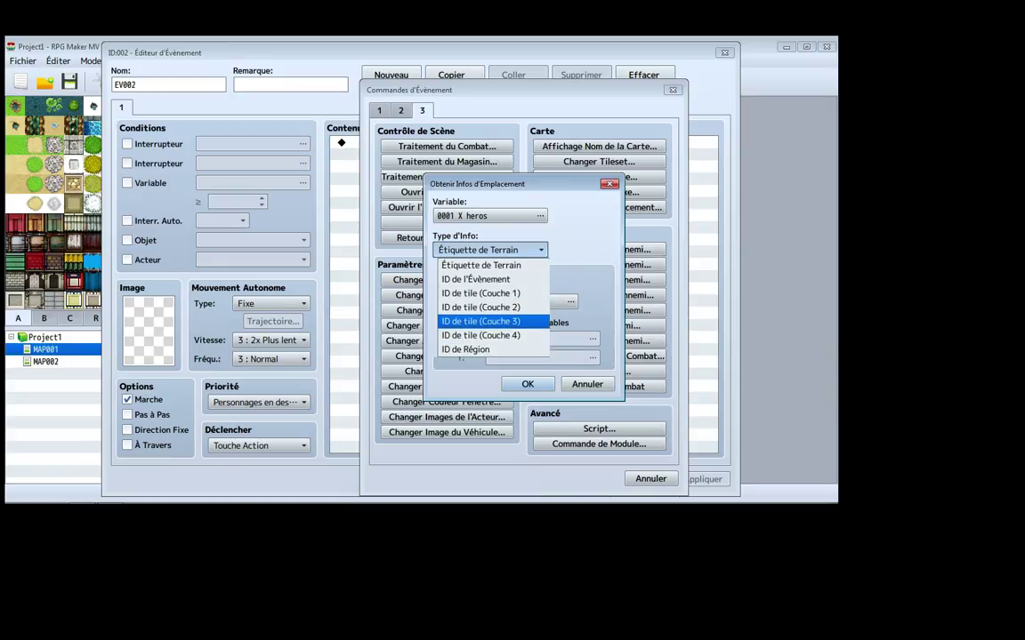
pyautogui.press('Up')
pyautogui.press('Up')
pyautogui.press('Down')
pyautogui.press('Down')
pyautogui.press('Down')
pyautogui.press('Up')
pyautogui.press('Up')
pyautogui.press('Up')
pyautogui.press('Down')
pyautogui.press('Down')
pyautogui.press('Down')
pyautogui.press('Down')
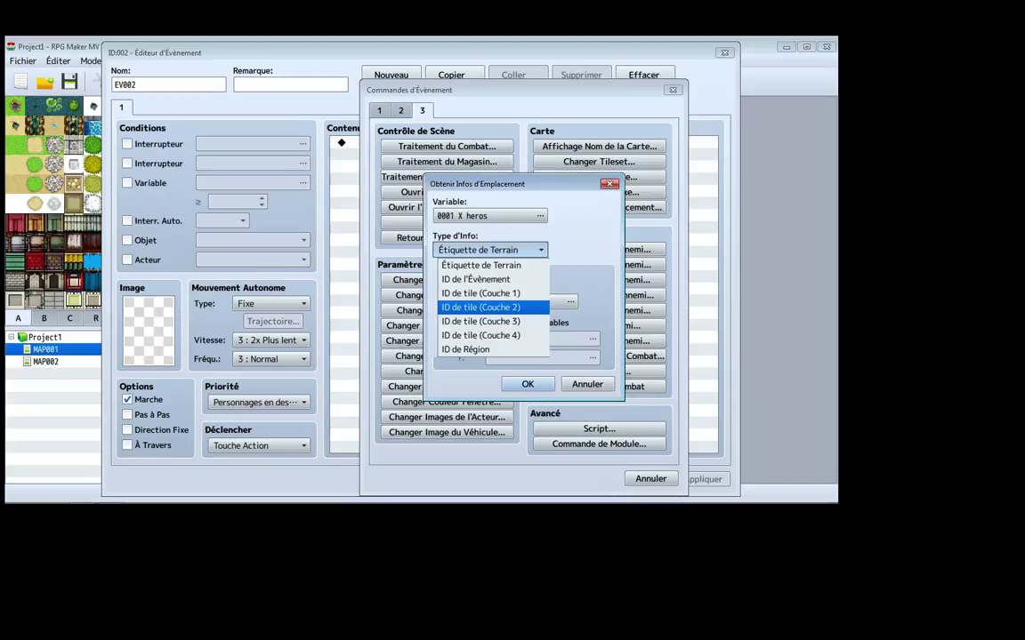
pyautogui.press('Up')
pyautogui.press('Up')
pyautogui.press('Up')
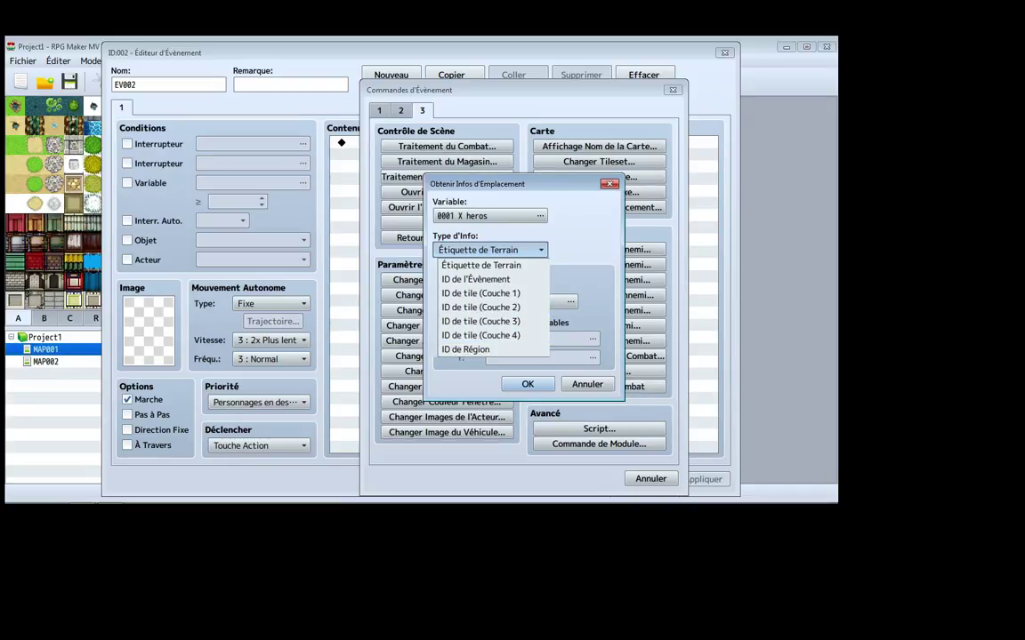
pyautogui.press('Down')
pyautogui.press('Down')
pyautogui.press('Down')
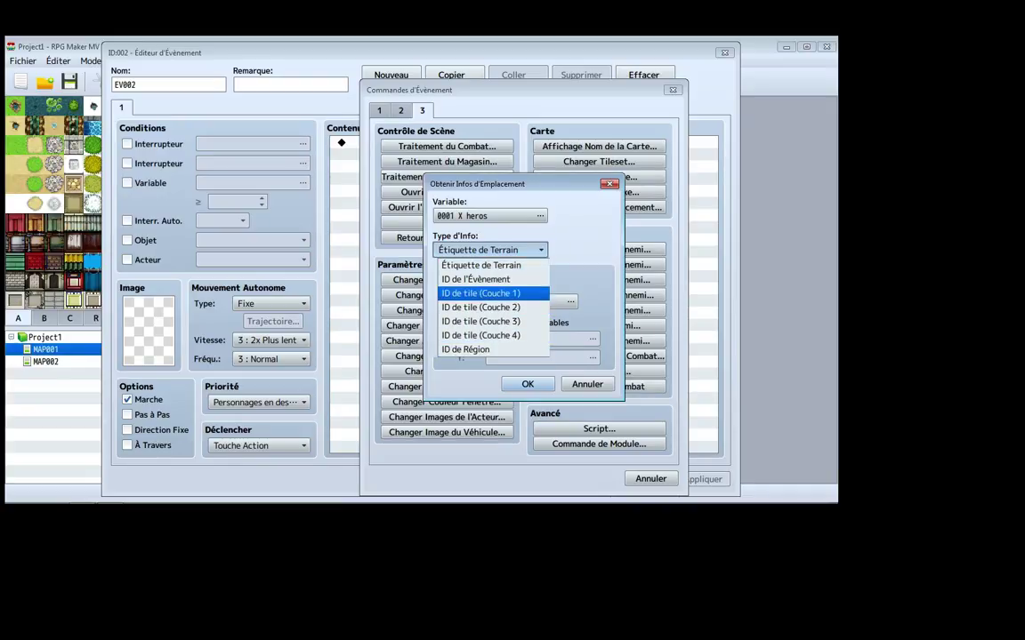
pyautogui.press('Up')
pyautogui.press('Up')
pyautogui.press('Return')
pyautogui.press('Escape')
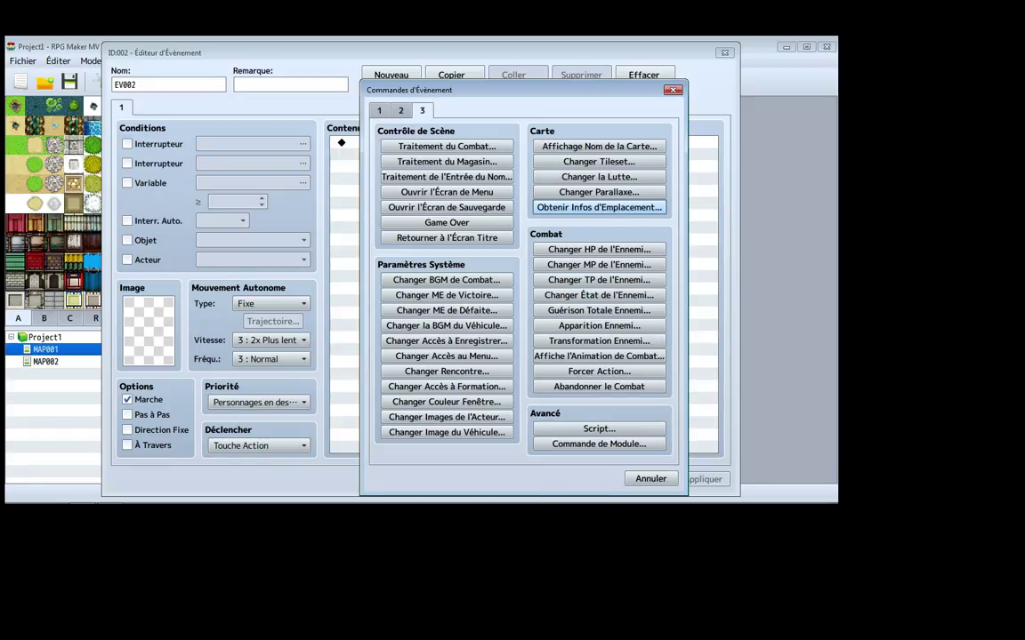
# Start an Afficher le Texte command and give it the red-haired first face of Actor1
pyautogui.click(379, 110)
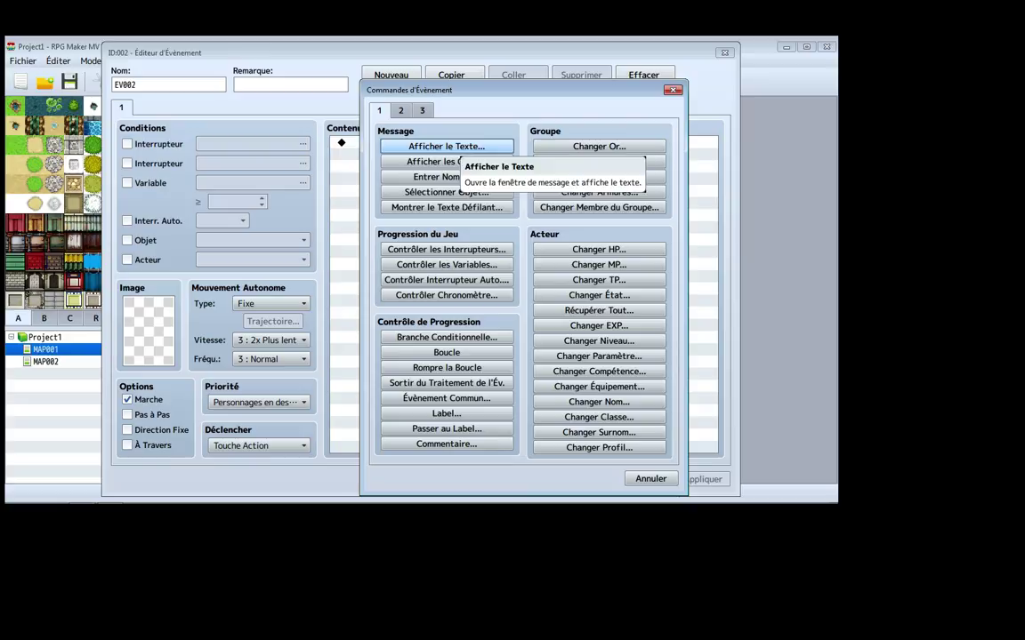
pyautogui.click(458, 146)
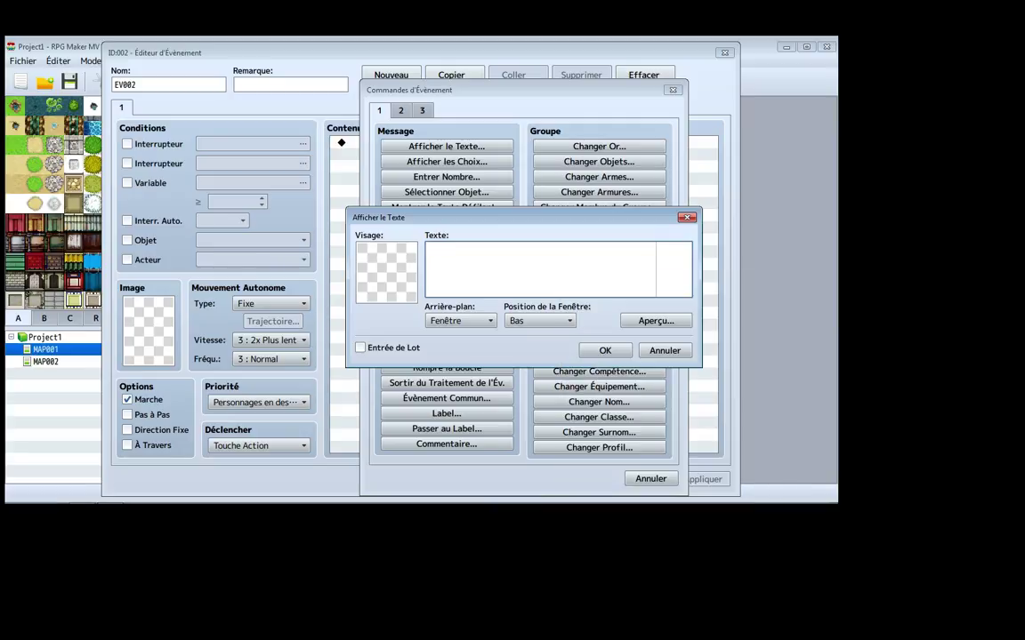
pyautogui.doubleClick(386, 271)
pyautogui.click(328, 180)
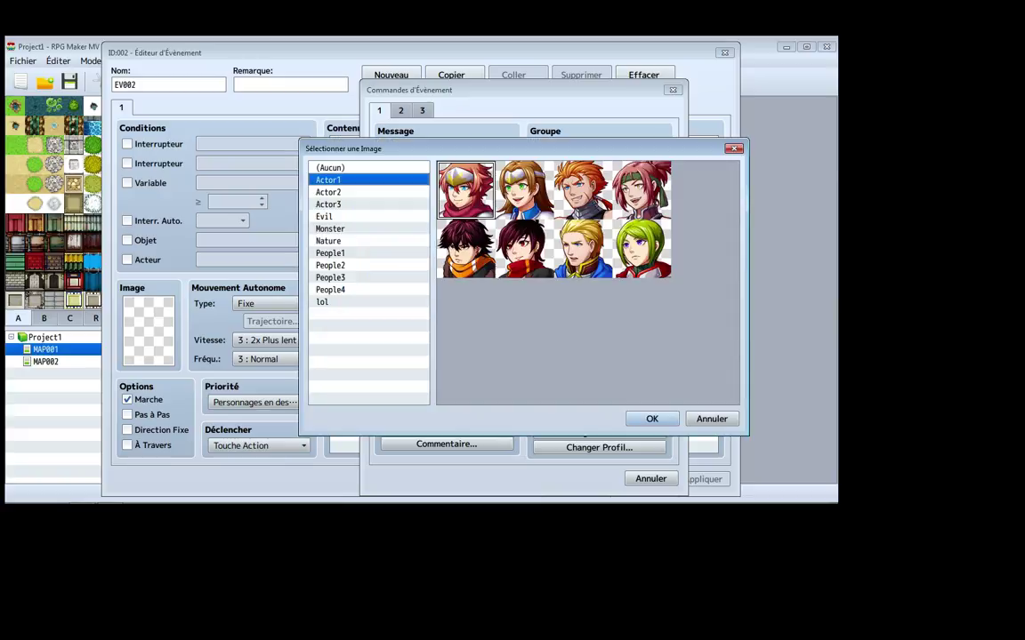
pyautogui.press('Return')
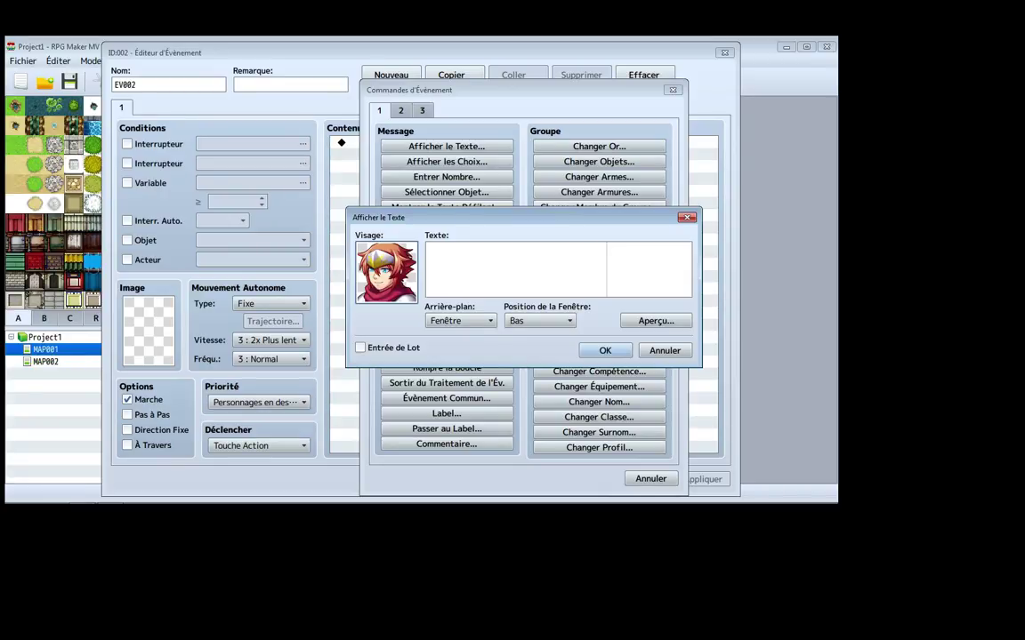
# Remove the face from the text message by setting its image to (Aucun)
pyautogui.doubleClick(386, 272)
pyautogui.click(368, 168)
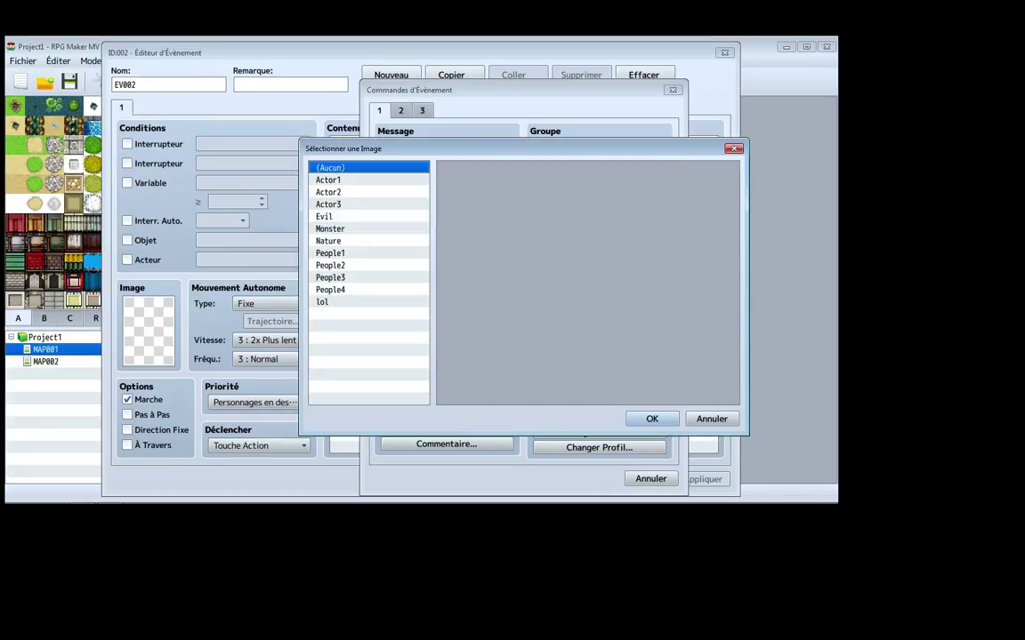
pyautogui.click(711, 418)
pyautogui.doubleClick(386, 272)
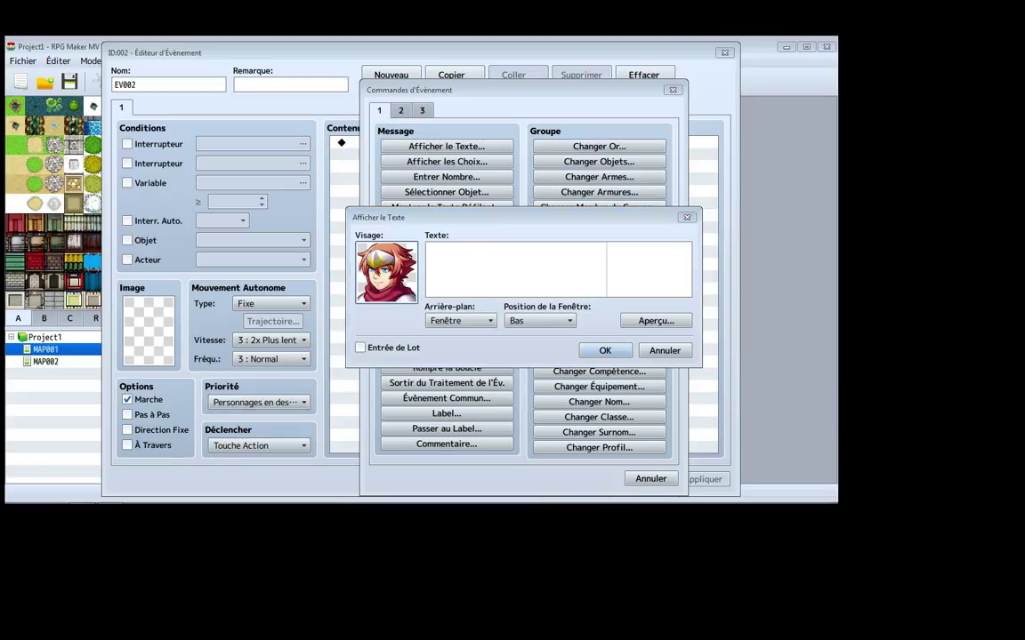
pyautogui.click(369, 167)
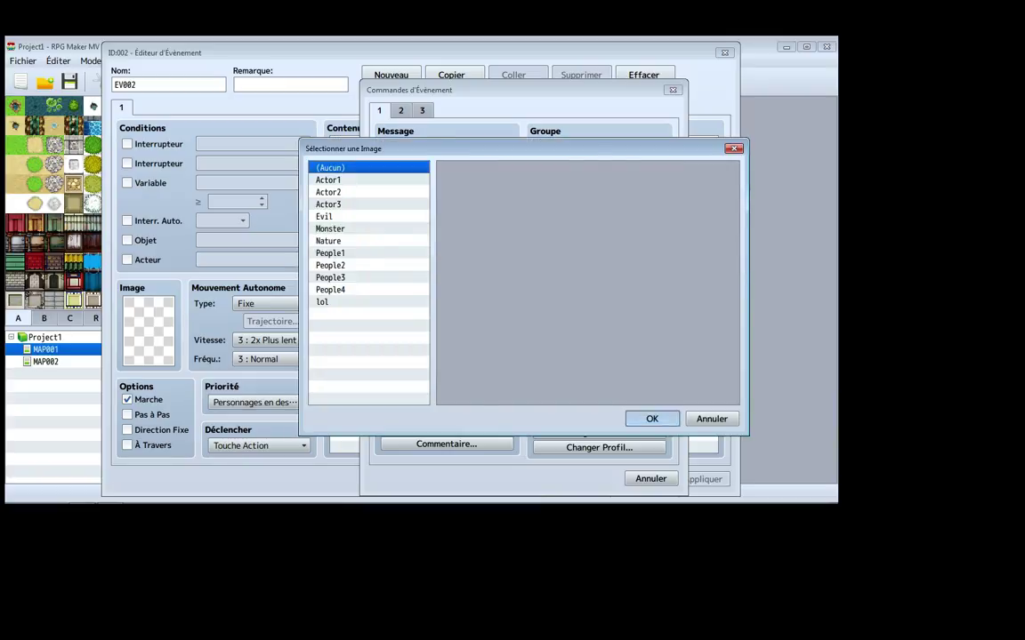
pyautogui.press('Return')
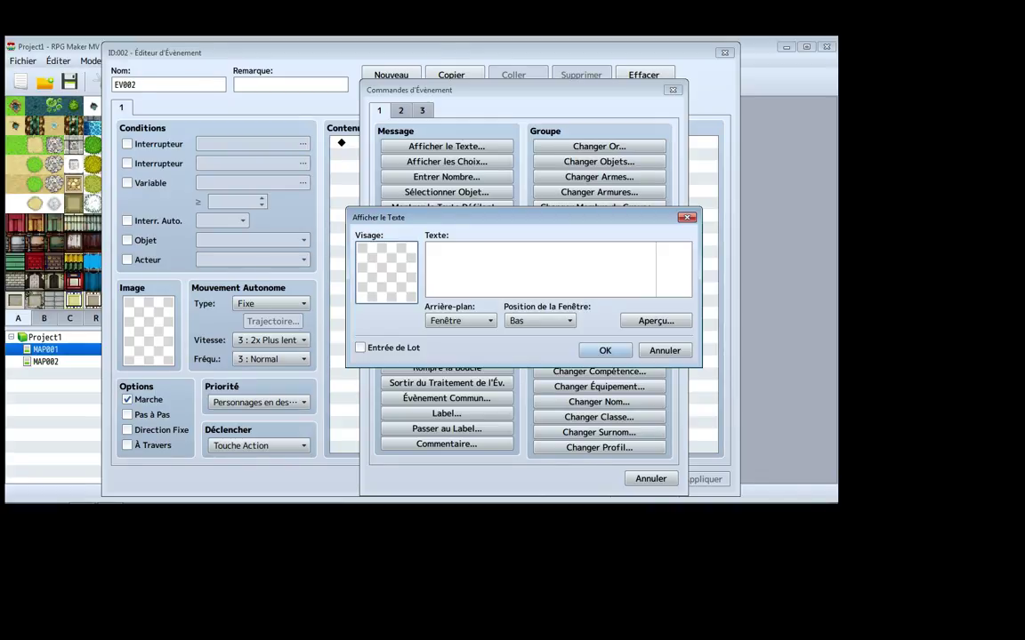
# Review the message's Arrière-plan and Position de la Fenêtre choices and close Afficher le Texte without adding it
pyautogui.click(459, 320)
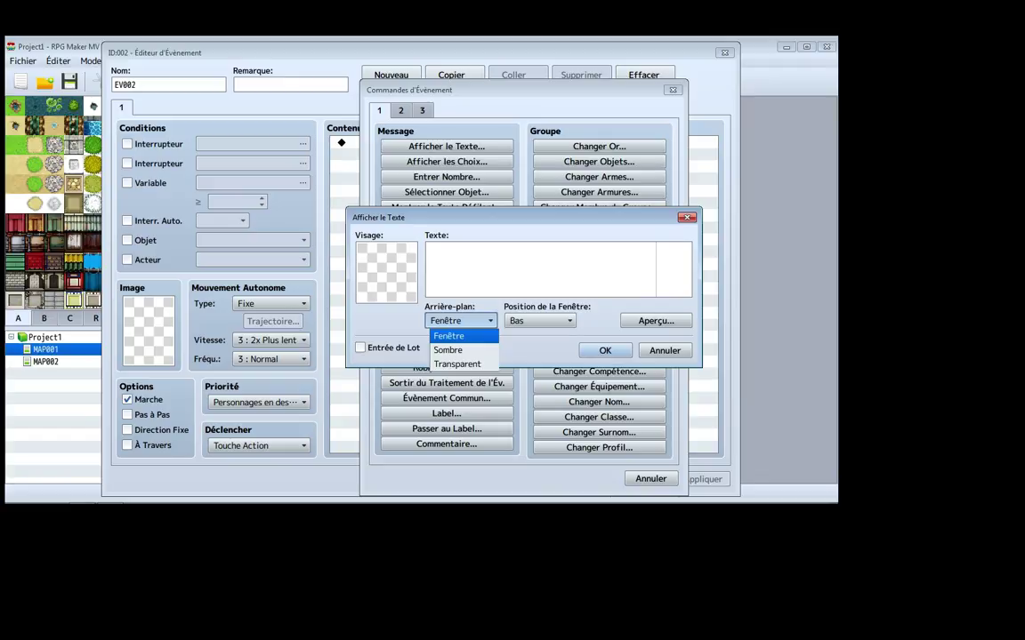
pyautogui.click(429, 250)
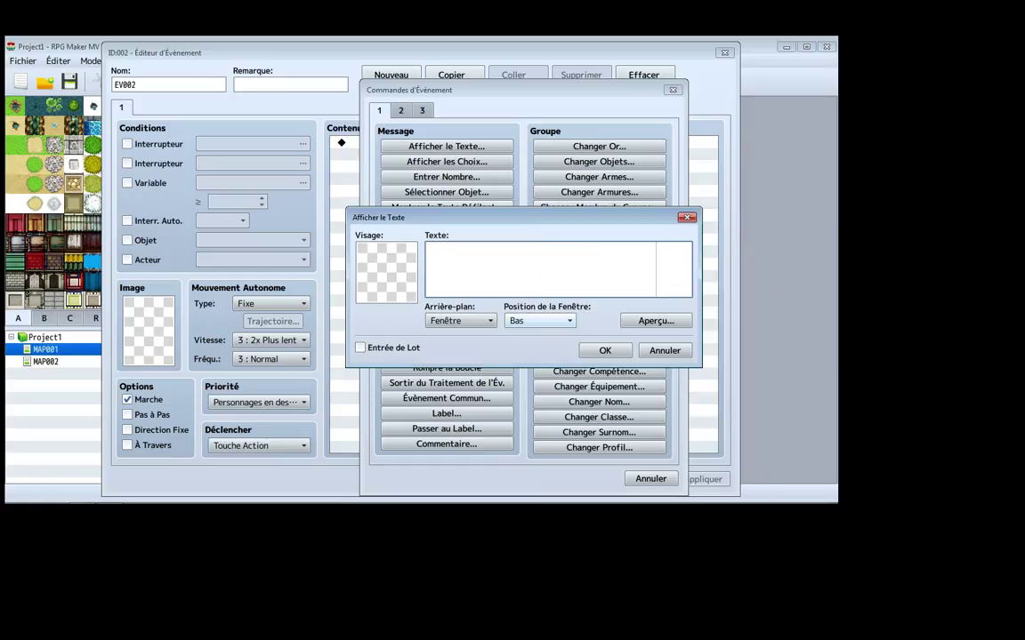
pyautogui.click(539, 320)
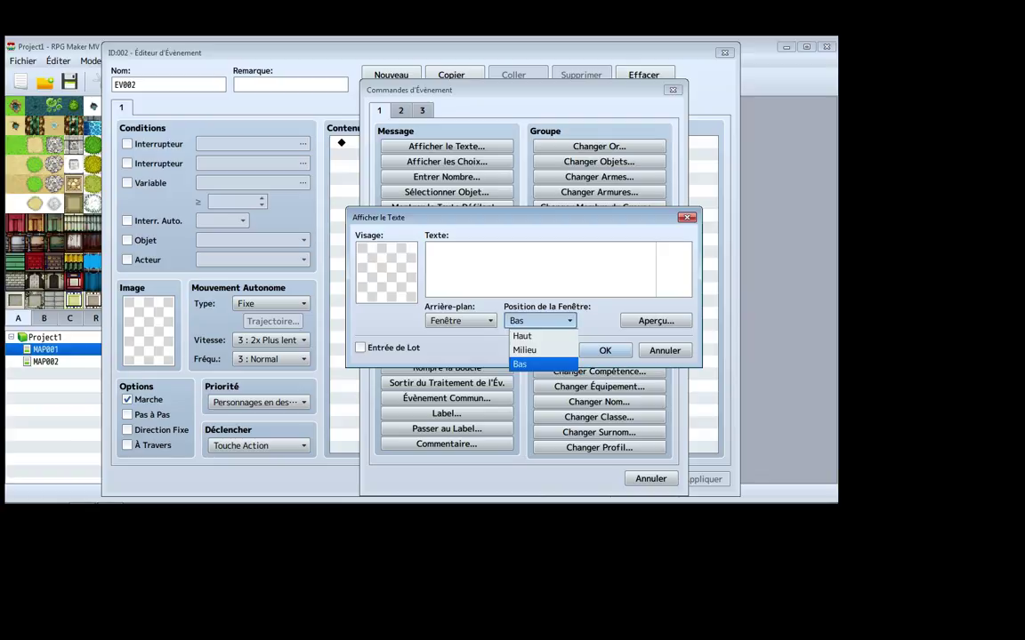
pyautogui.click(429, 252)
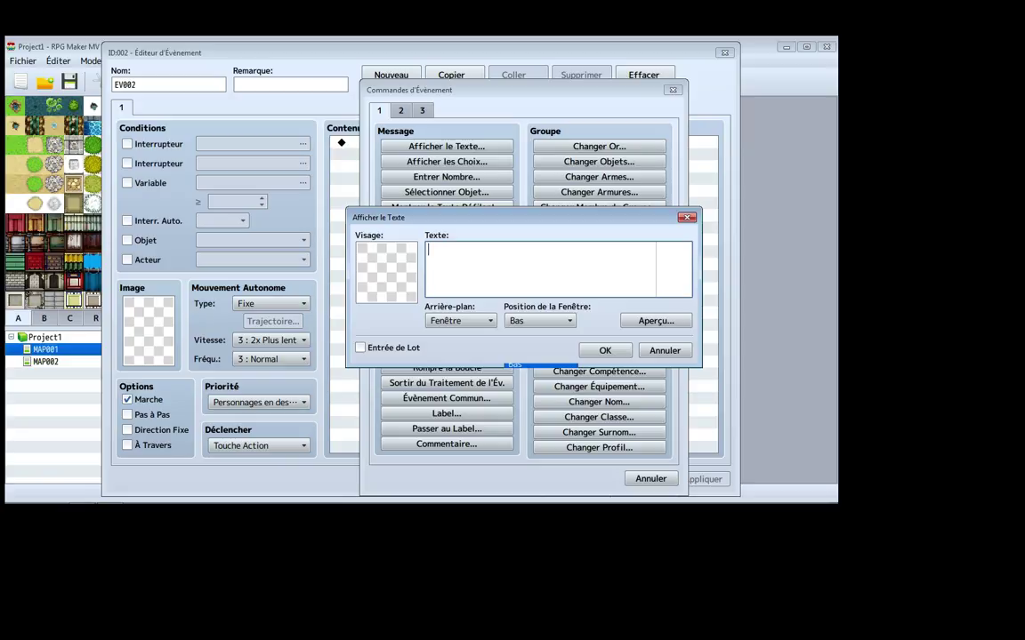
pyautogui.press('Escape')
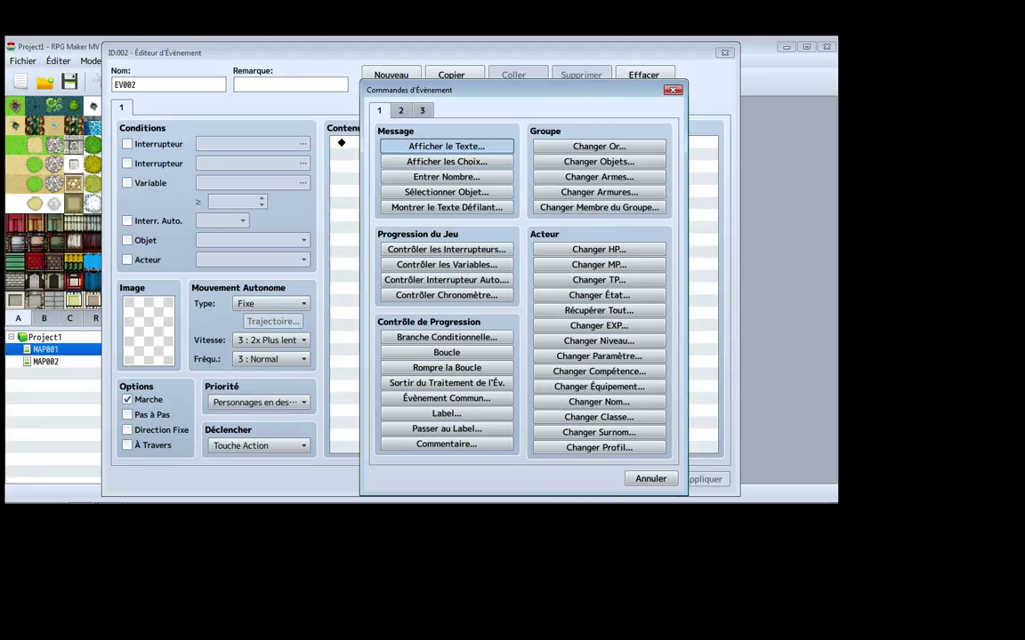
# Reopen the Afficher le Texte command and review its Arrière-plan choices, leaving Fenêtre selected
pyautogui.press('Return')
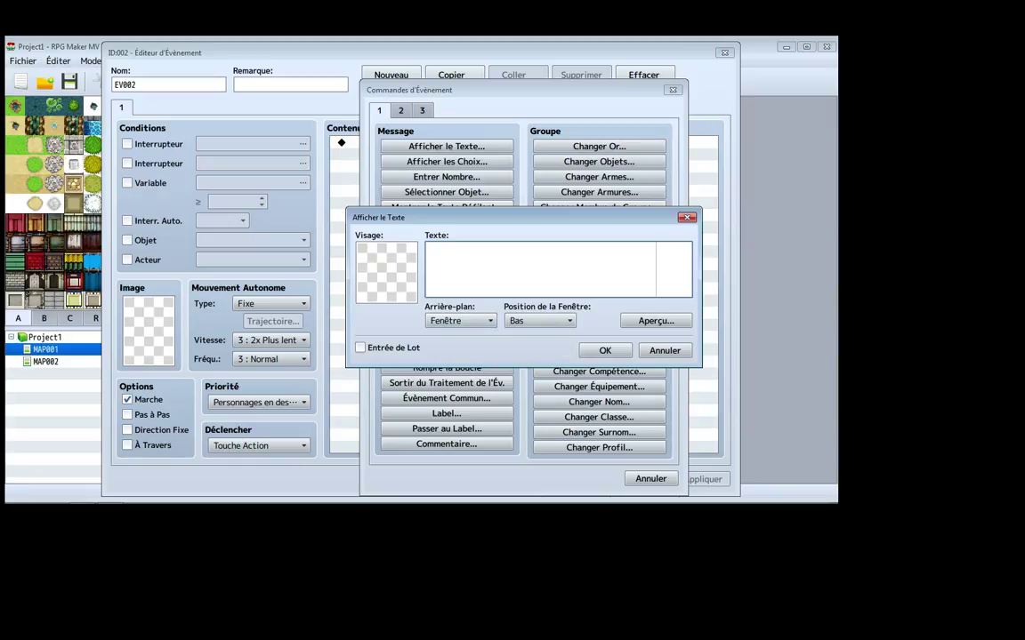
pyautogui.click(460, 320)
pyautogui.click(459, 320)
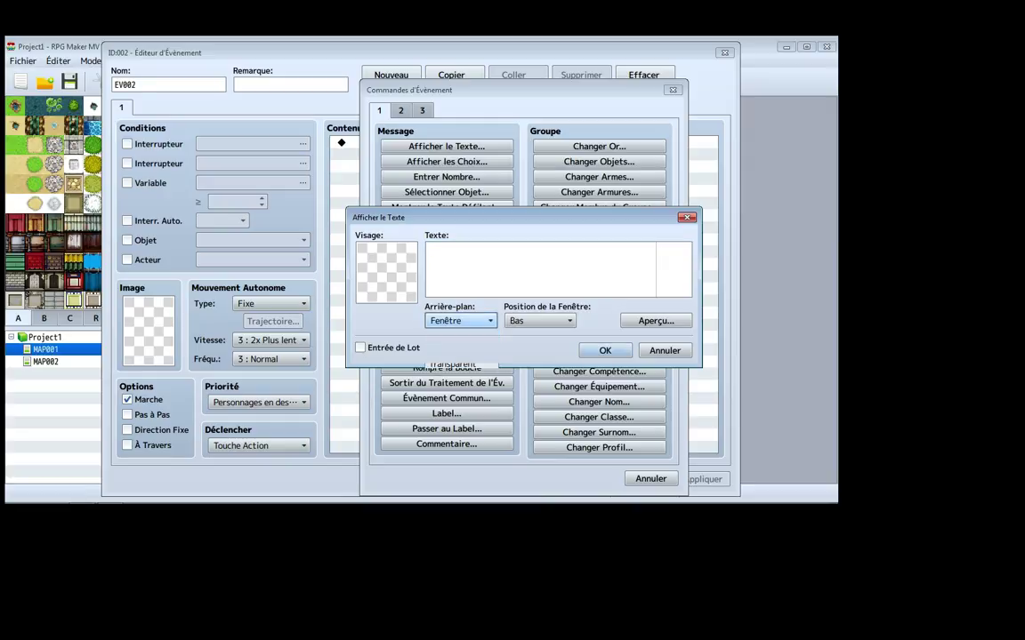
pyautogui.click(460, 320)
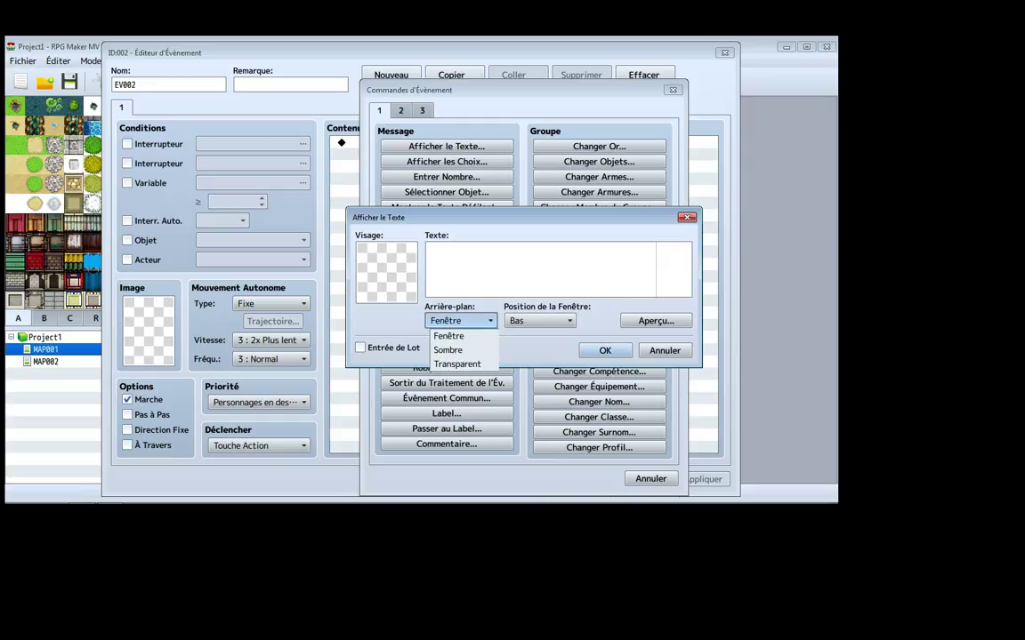
pyautogui.click(429, 250)
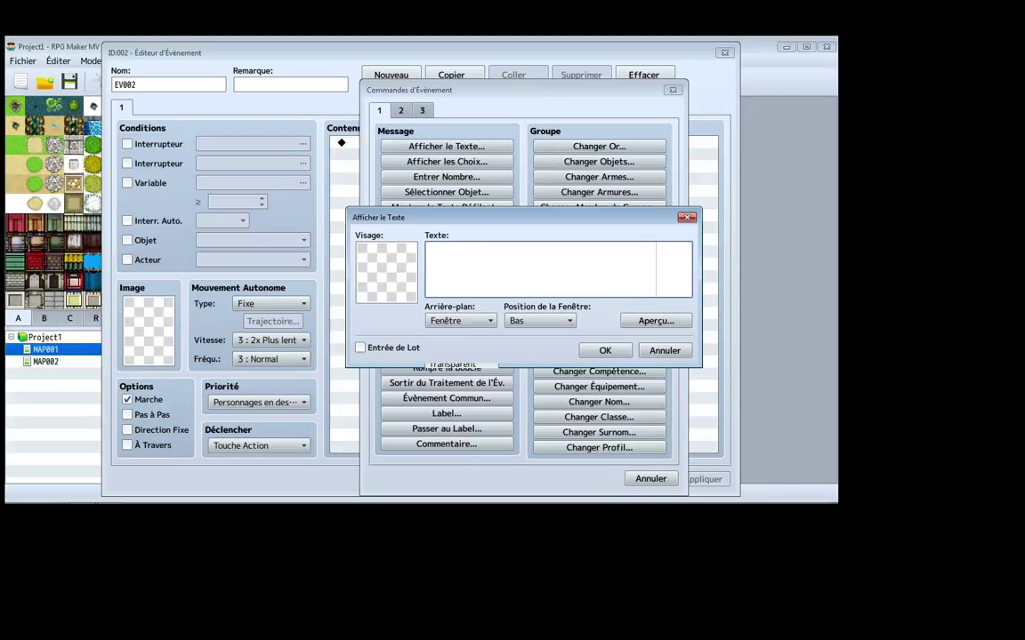
# Enter the indented message text "salut", preview the message window, and close the preview
pyautogui.write('sa')
pyautogui.write('lui')
pyautogui.click(655, 320)
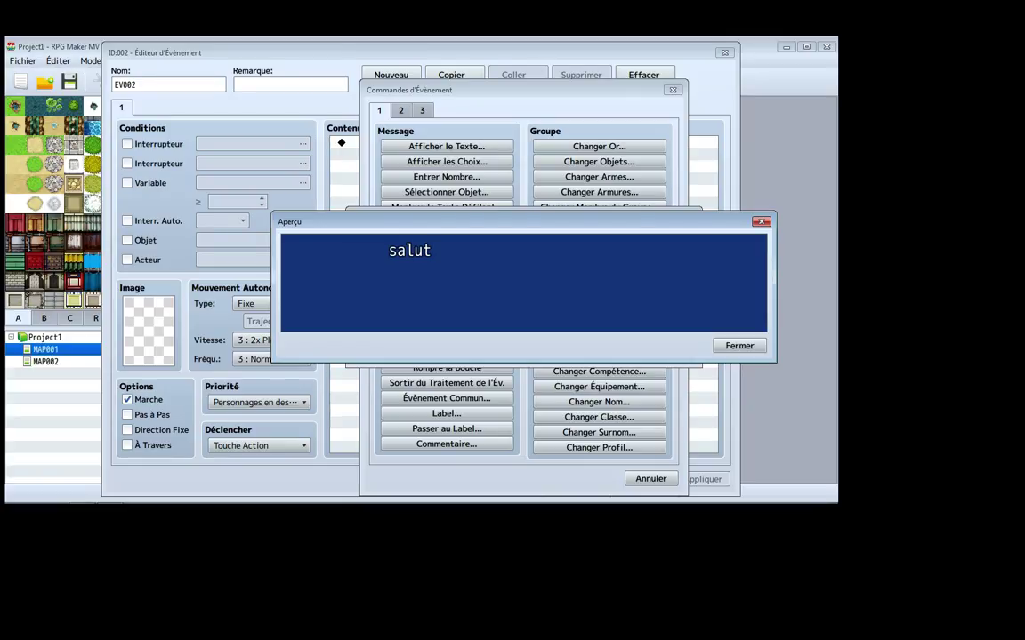
pyautogui.click(739, 345)
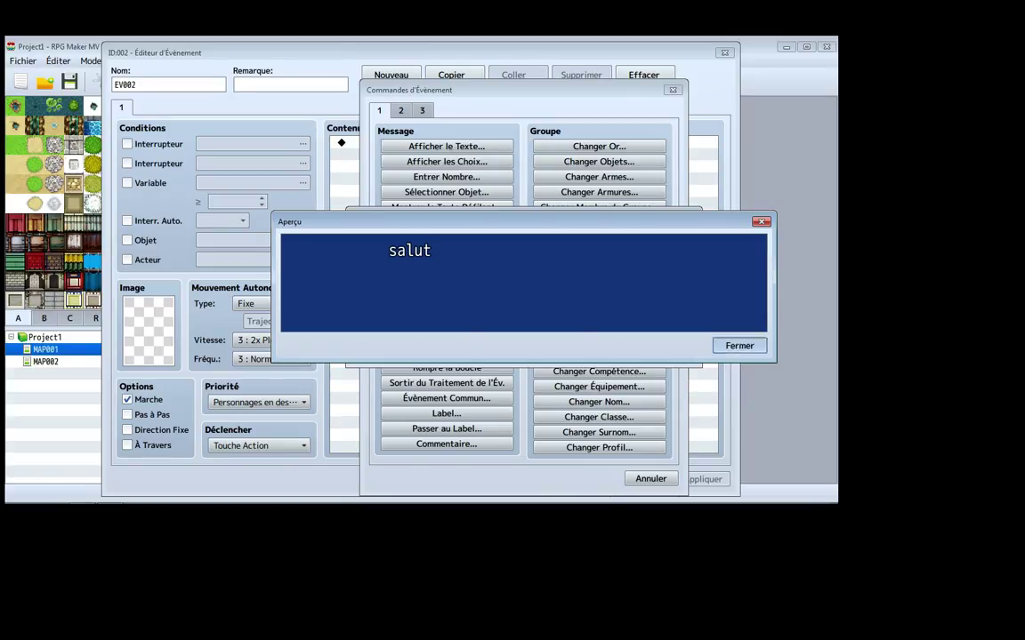
# Clear the message text and cancel the Afficher le Texte command
pyautogui.hotkey('ctrl', 'a')
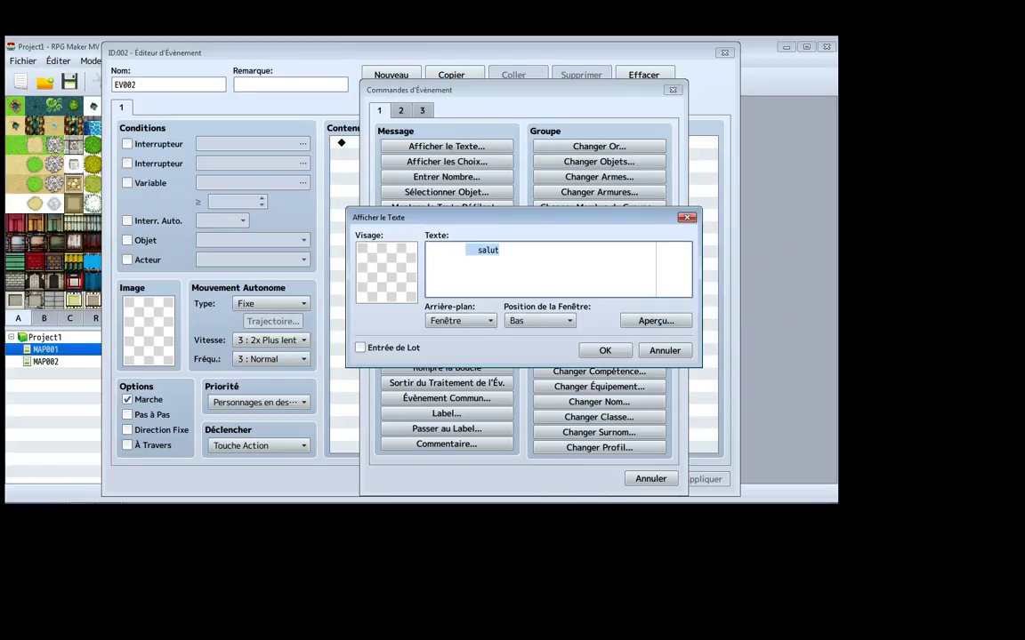
pyautogui.press('BackSpace')
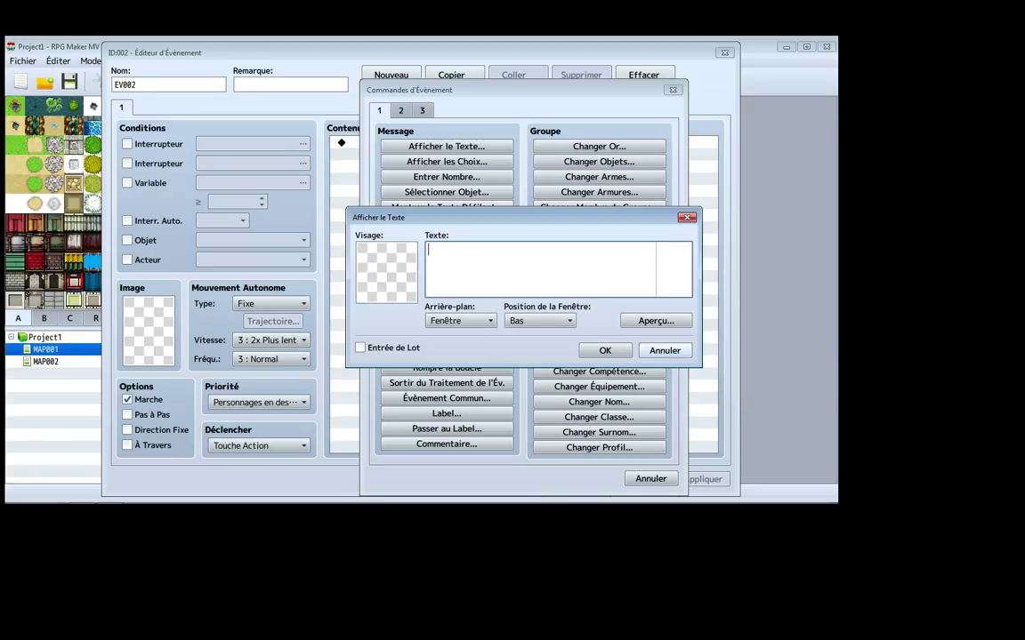
pyautogui.press('Escape')
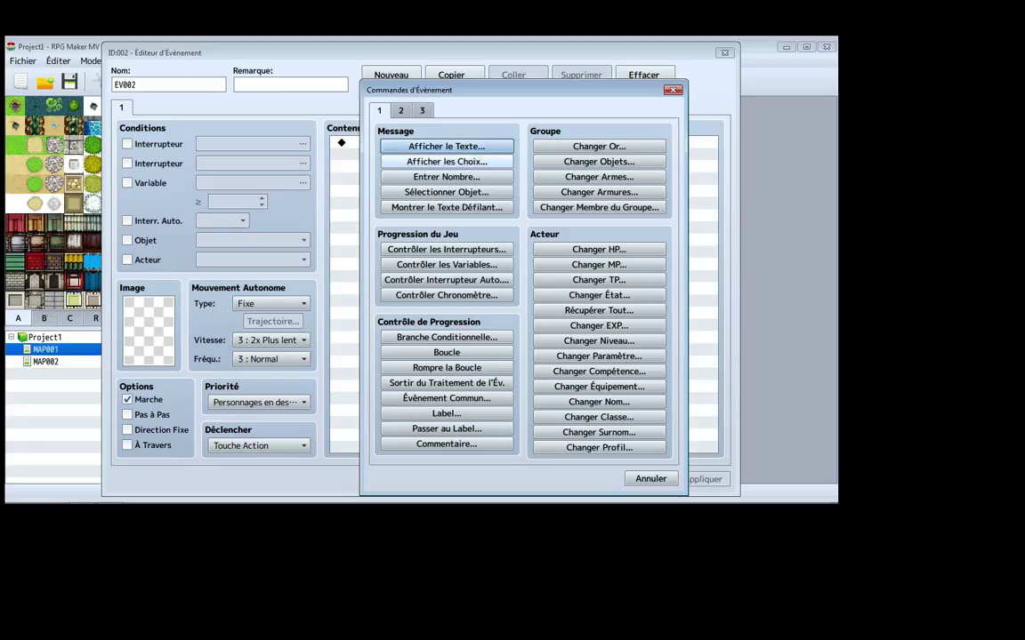
# Review the Arrière-plan and Position de la Fenêtre choices of the Afficher les Choix command, closing it without adding it
pyautogui.click(447, 161)
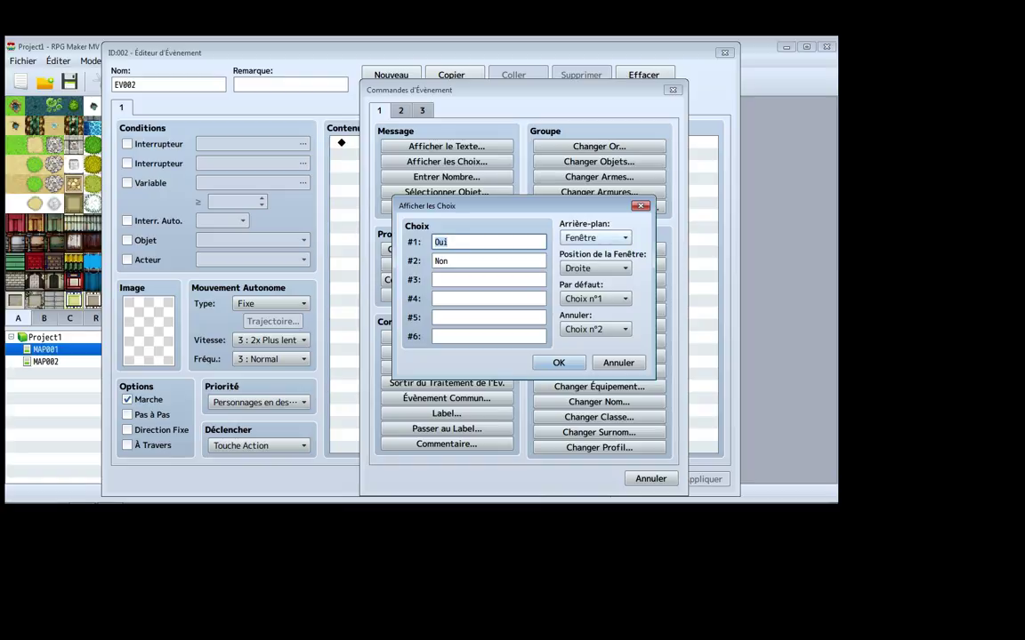
pyautogui.click(595, 237)
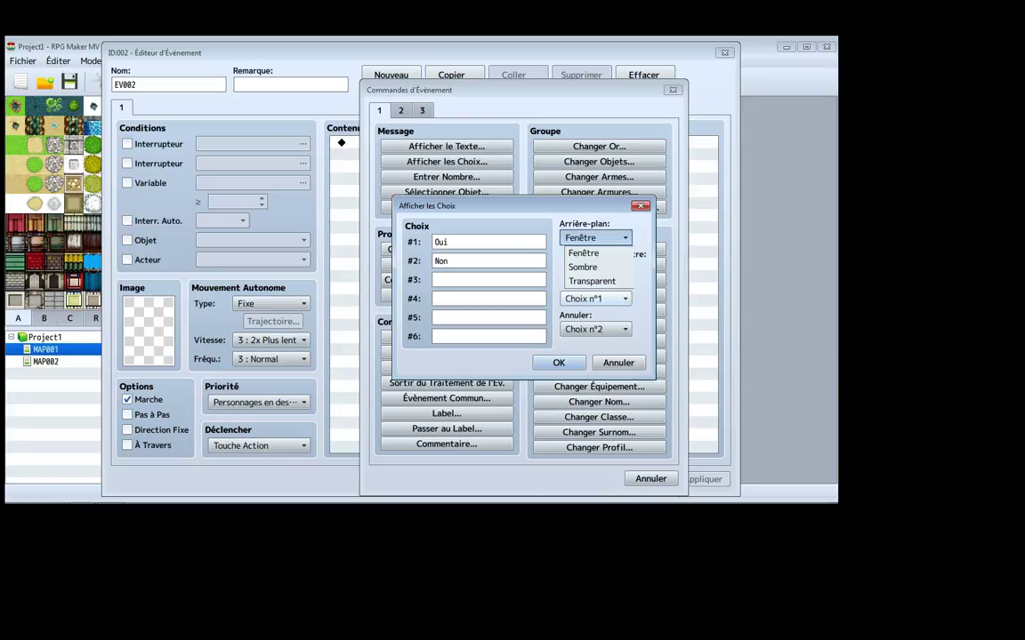
pyautogui.click(595, 237)
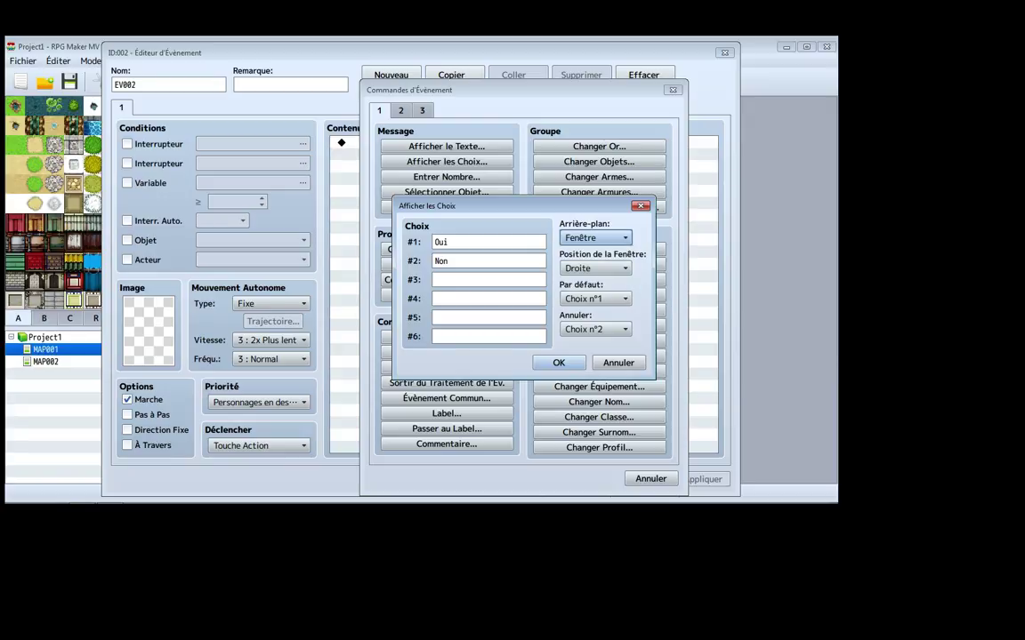
pyautogui.click(595, 268)
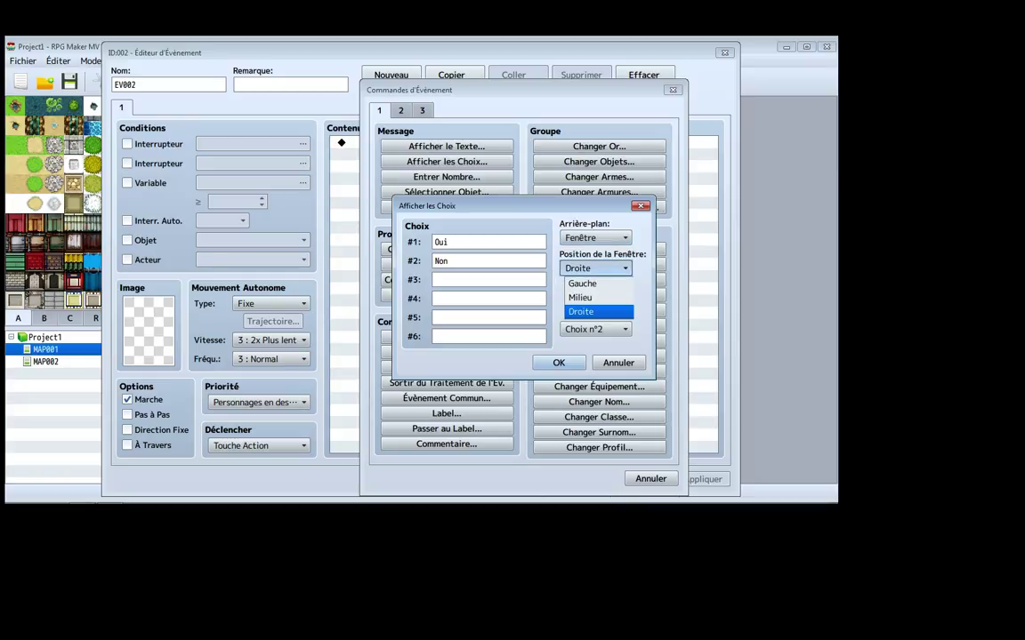
pyautogui.press('Escape')
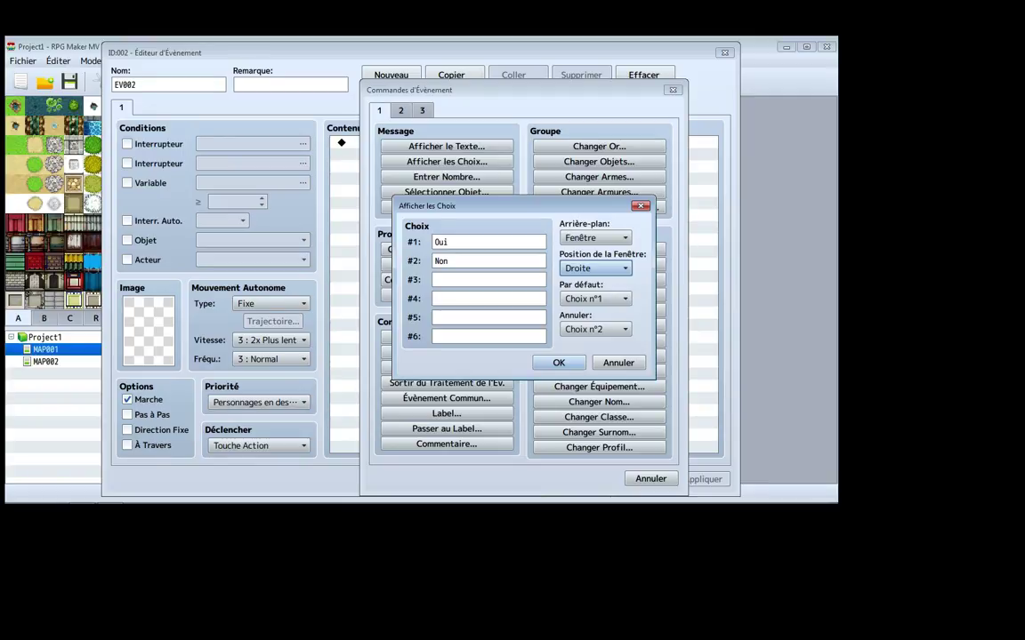
pyautogui.press('Escape')
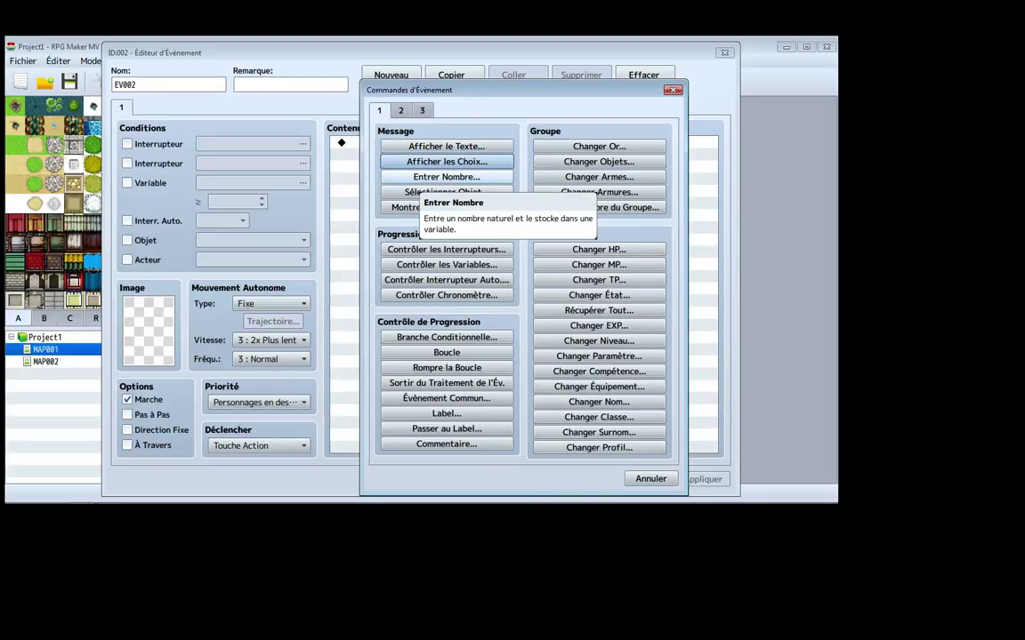
# Examine the Entrer Nombre command and its variable selector, highlighting variable 0007, and cancel both without adding anything
pyautogui.click(446, 176)
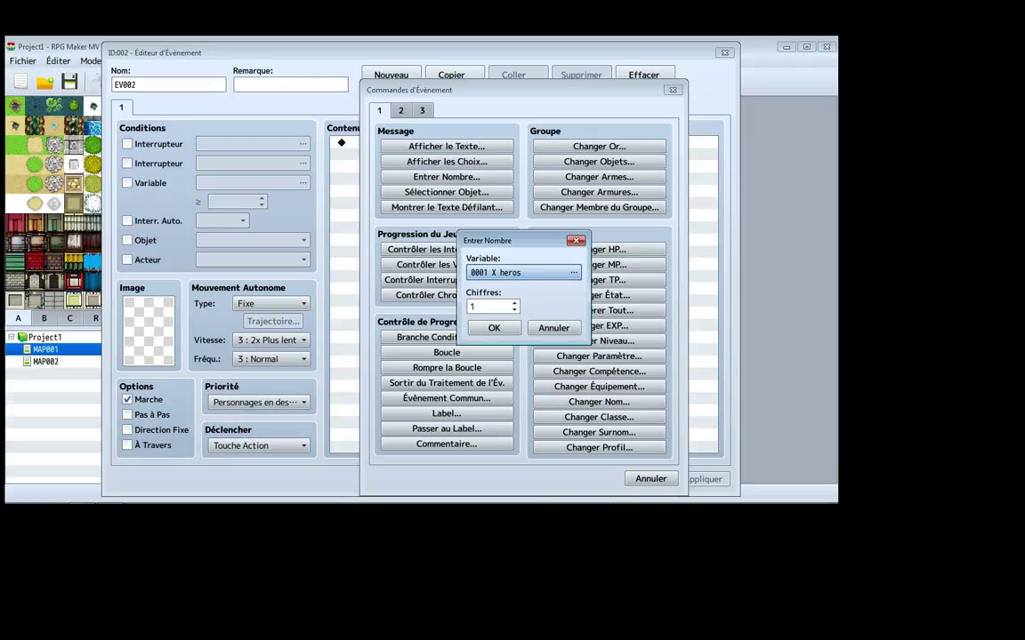
pyautogui.click(523, 272)
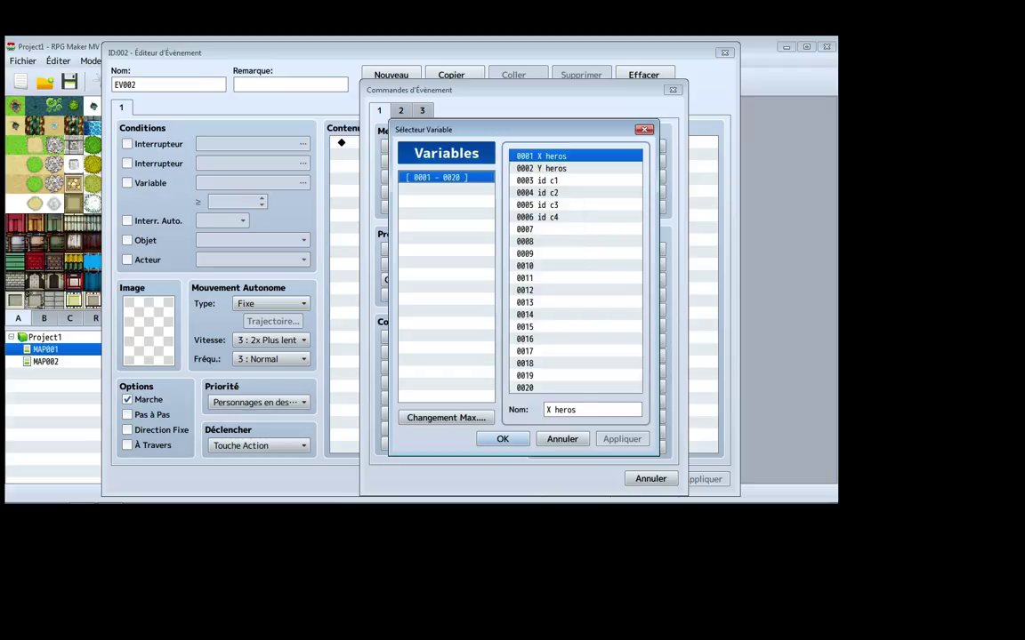
pyautogui.click(575, 228)
pyautogui.click(561, 439)
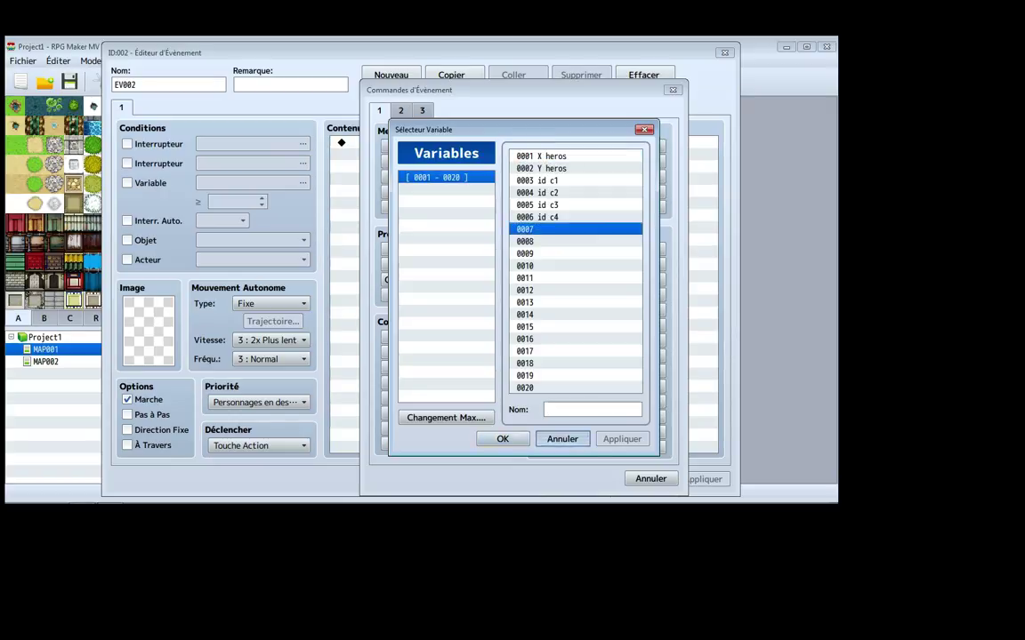
pyautogui.click(553, 327)
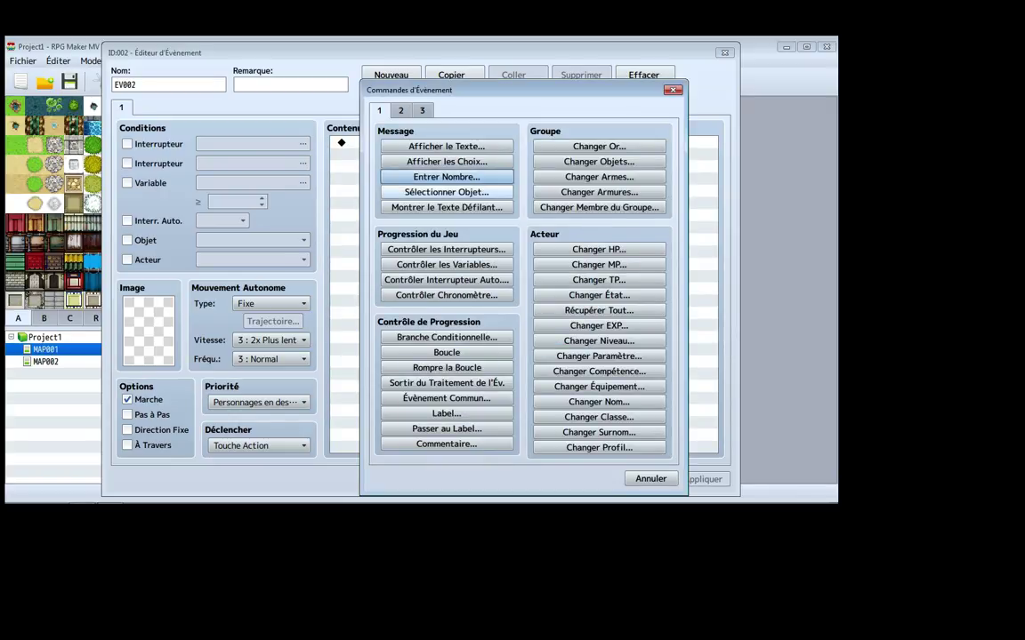
# Review the Type d'Objet choices of the Sélectionner Objet command and close it without adding it
pyautogui.click(446, 192)
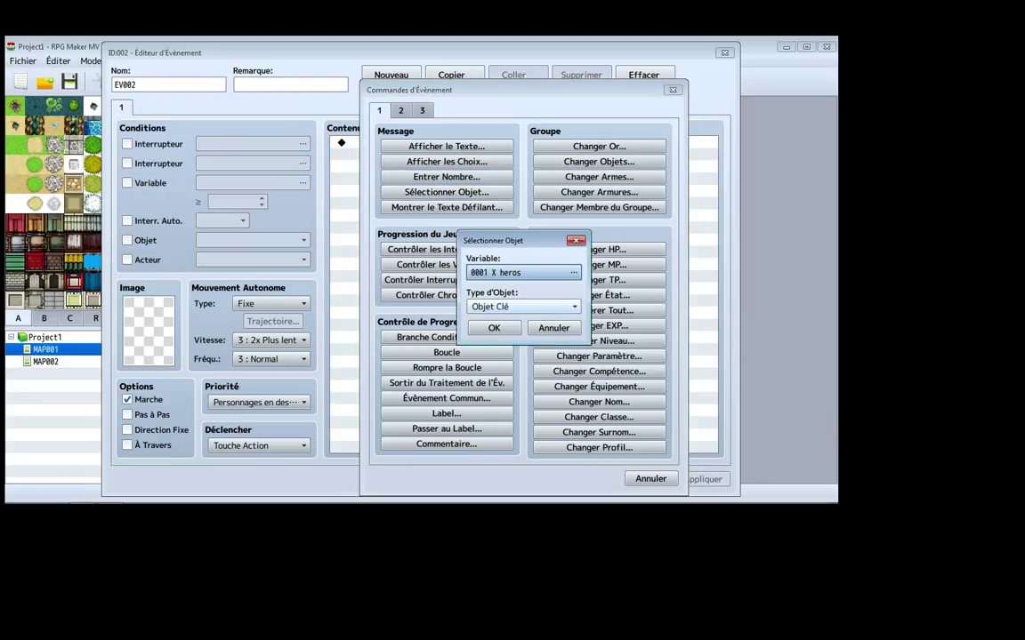
pyautogui.press('Tab')
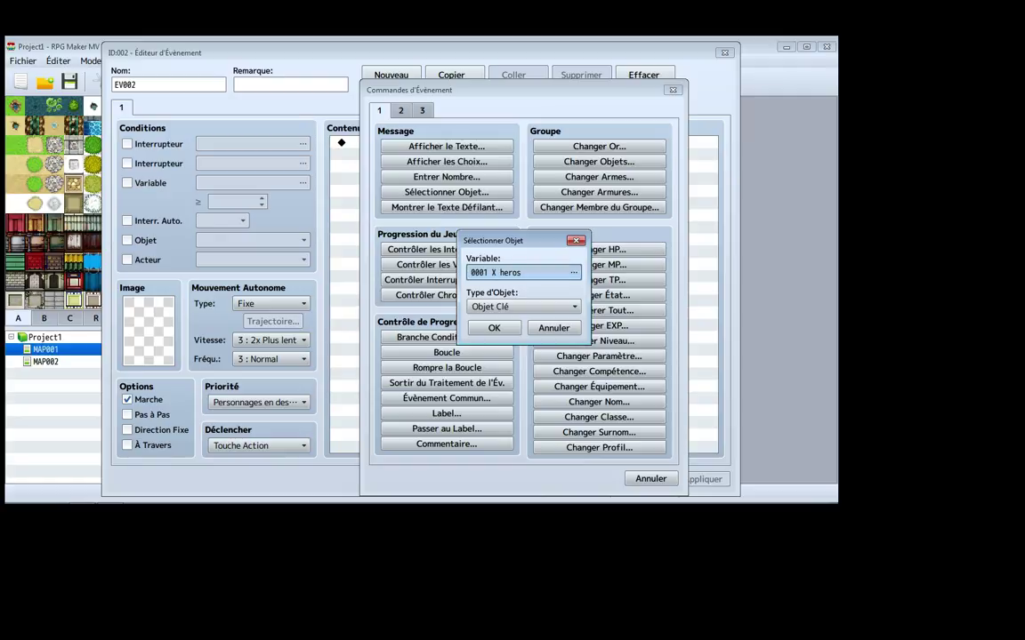
pyautogui.press('space')
pyautogui.press('Escape')
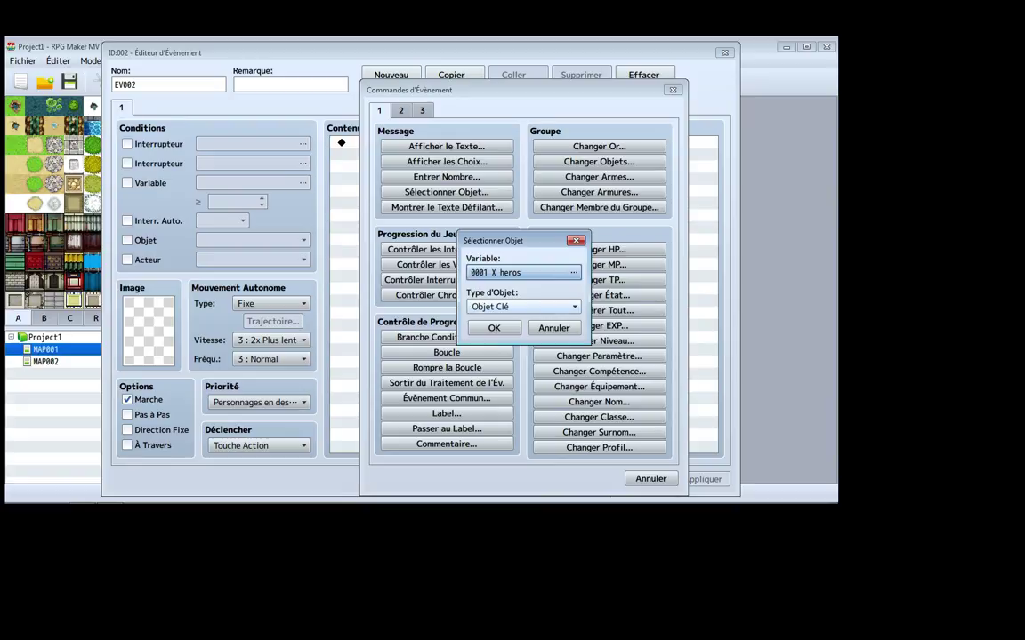
pyautogui.press('Tab')
pyautogui.press('space')
pyautogui.press('Down')
pyautogui.press('Down')
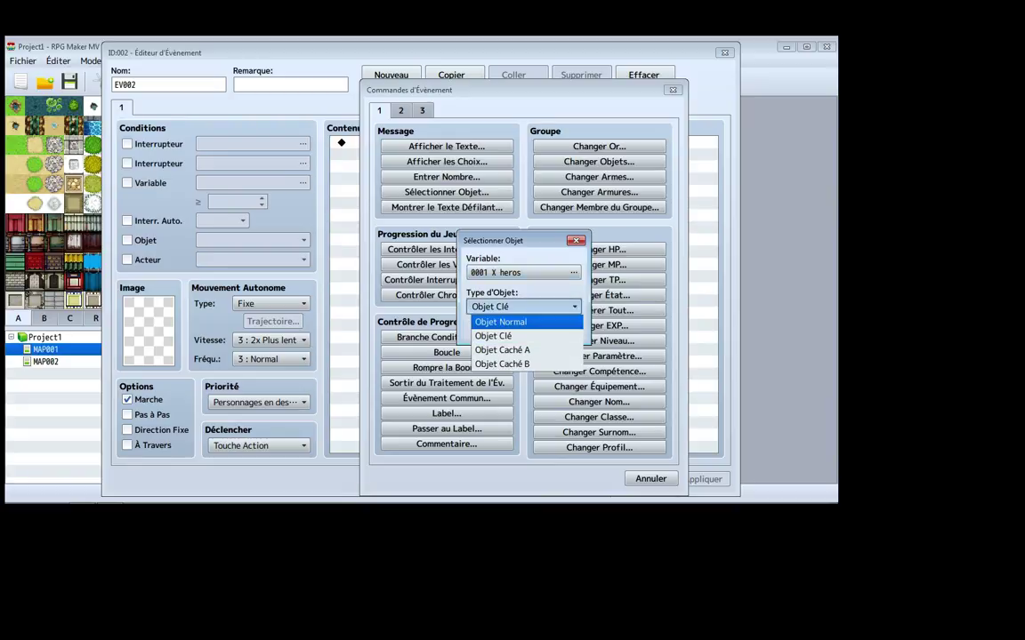
pyautogui.press('Escape')
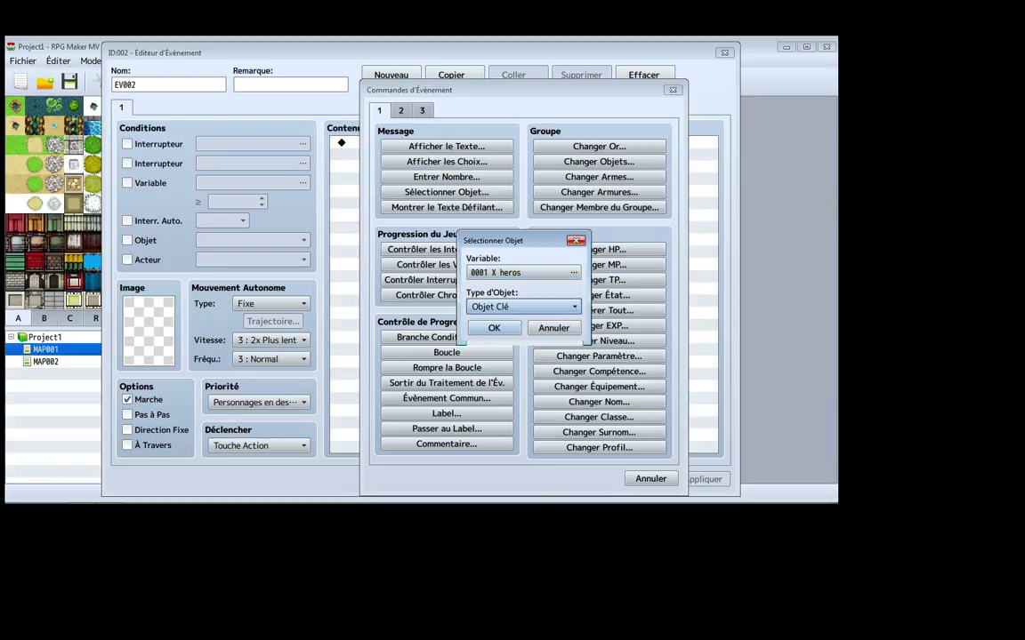
pyautogui.press('Escape')
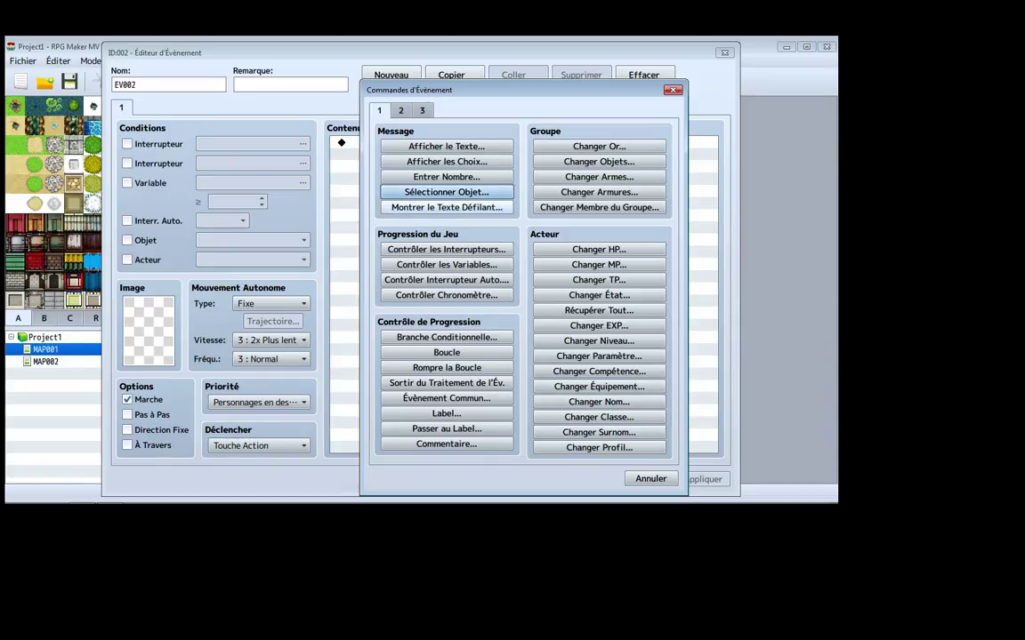
# Examine the text, speed and fast-forward settings of the Montrer le Texte Défilant command and cancel it
pyautogui.press('Down')
pyautogui.press('Return')
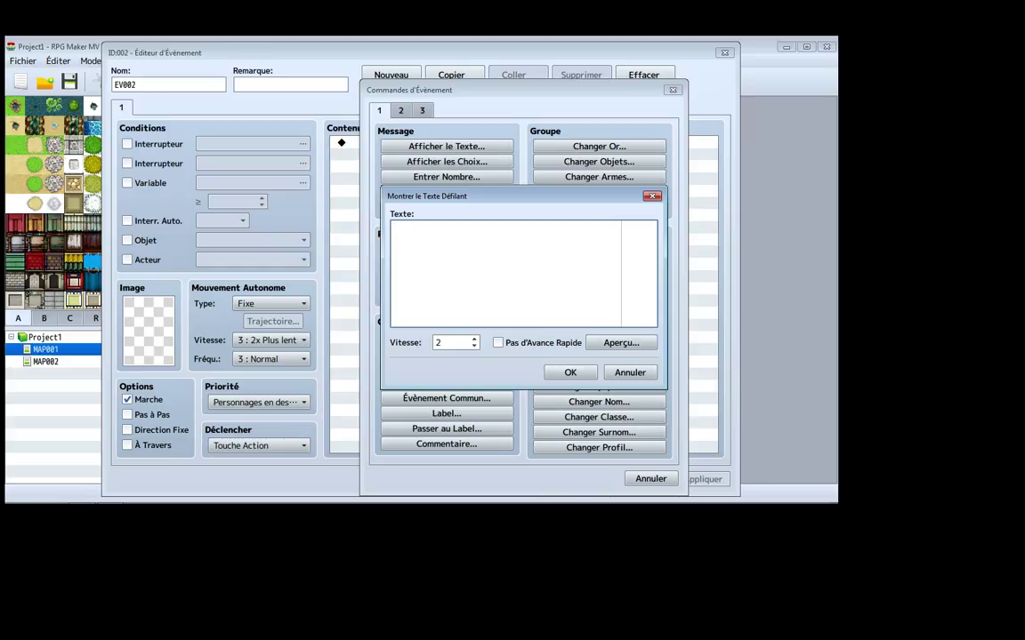
pyautogui.click(629, 371)
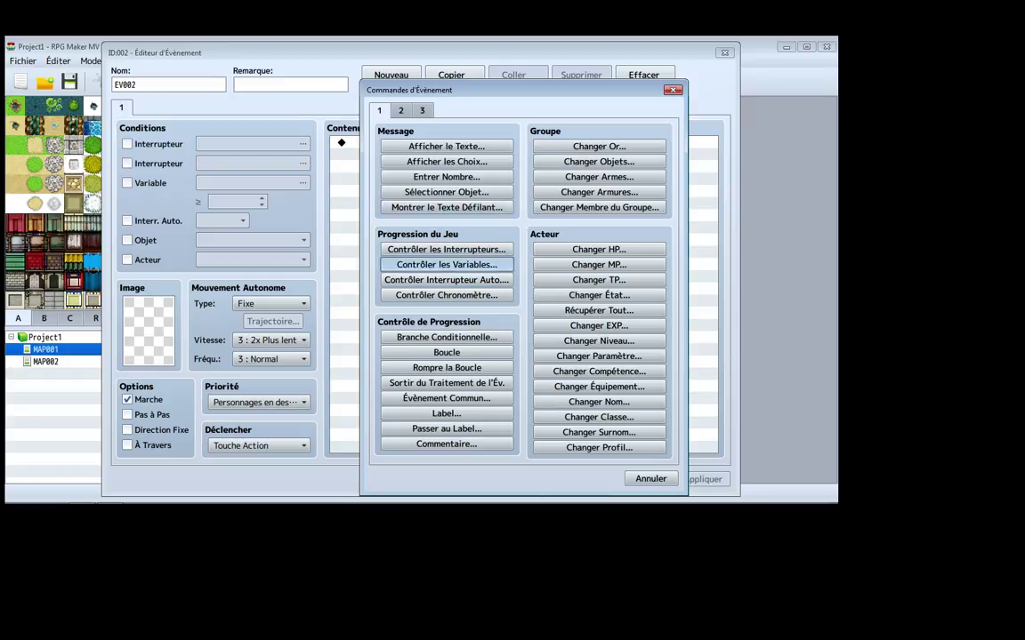
# Look at the Contrôler les Variables and Contrôler les Interrupteurs command settings, cancelling each one
pyautogui.click(446, 264)
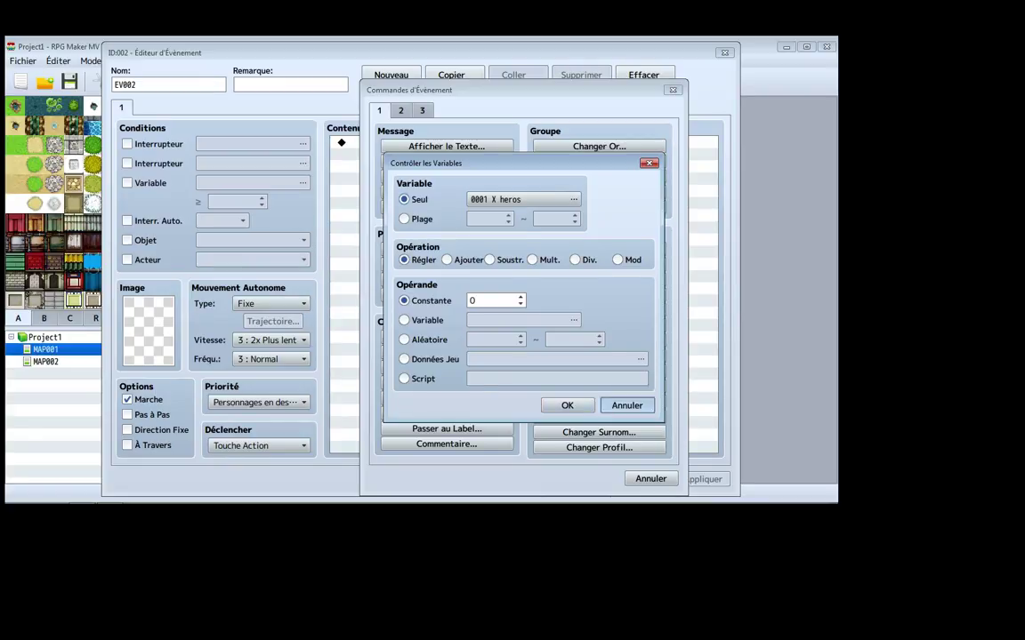
pyautogui.click(626, 405)
pyautogui.click(446, 249)
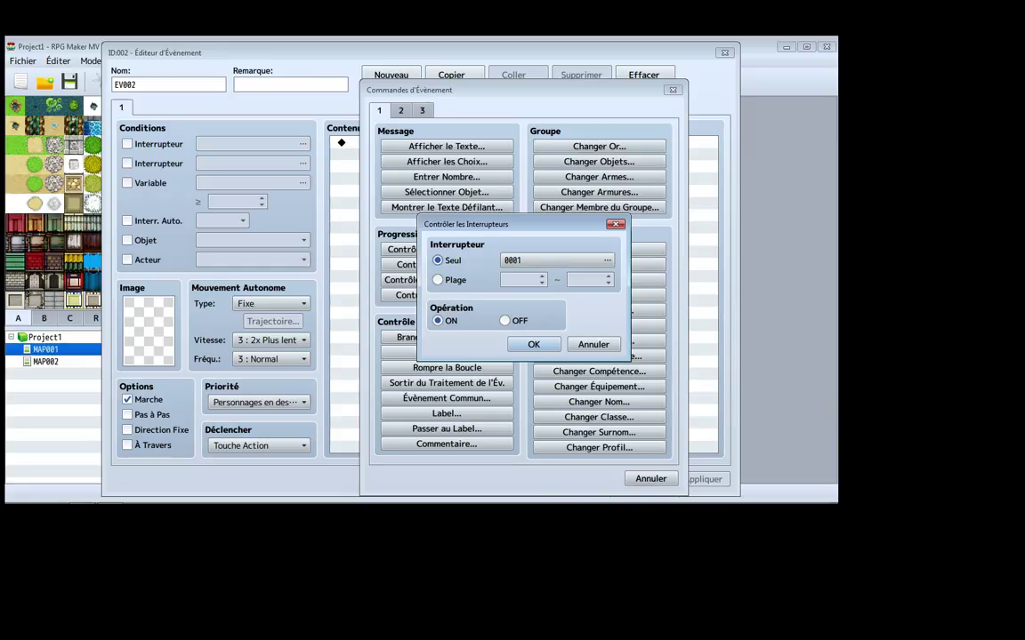
pyautogui.click(593, 344)
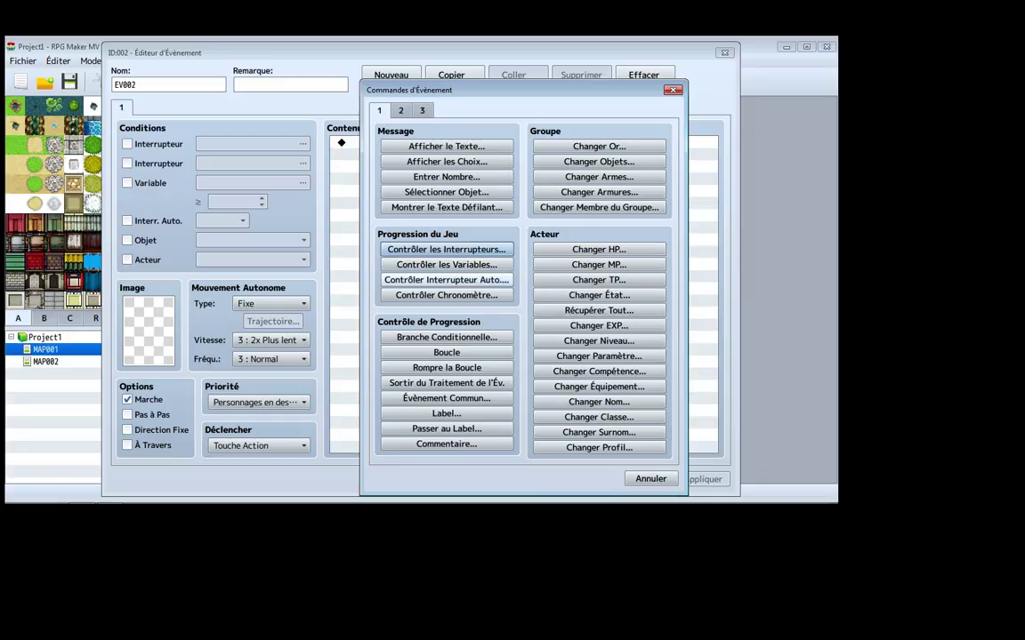
# Review the self-switch letters offered by the Contrôler Interrupteur Auto. command and cancel it
pyautogui.click(446, 279)
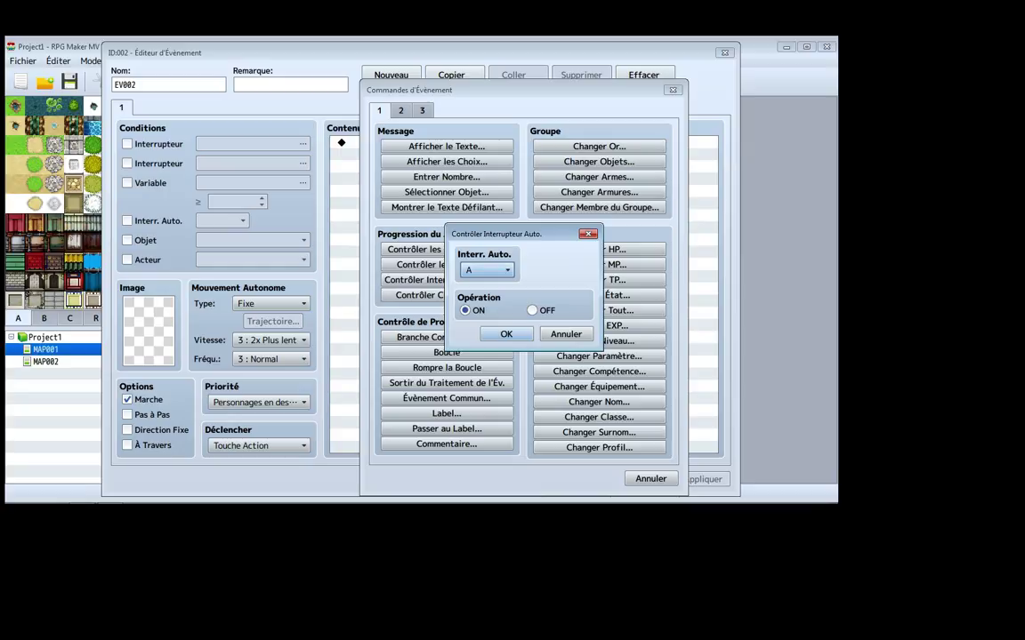
pyautogui.click(486, 269)
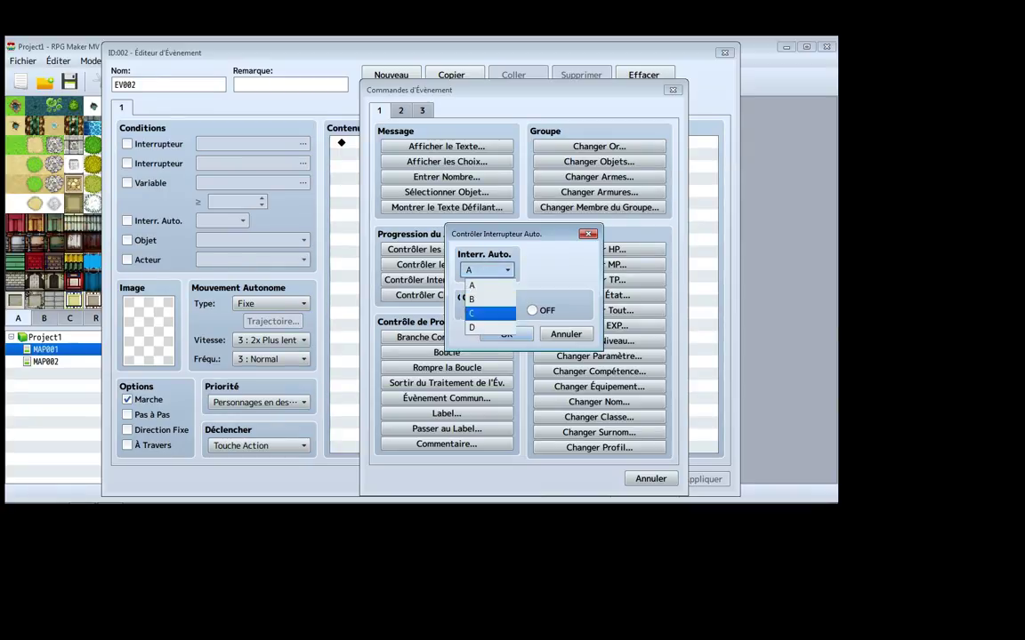
pyautogui.press('Escape')
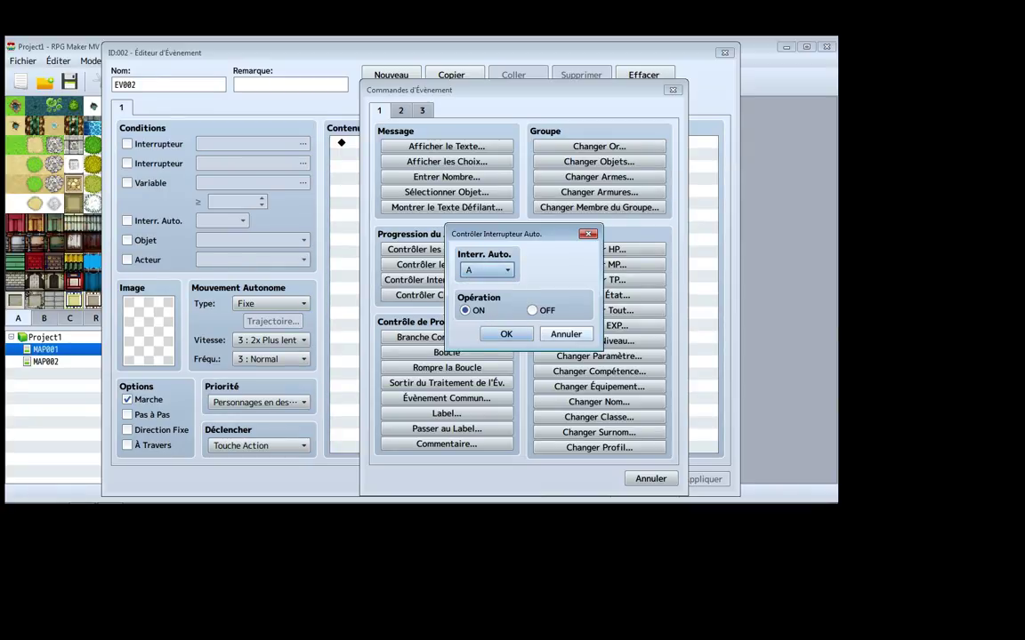
pyautogui.click(566, 333)
# In Contrôler les Variables, review the Autre choices for the Données Jeu operand, accept ID Carte, and cancel the command
pyautogui.click(446, 264)
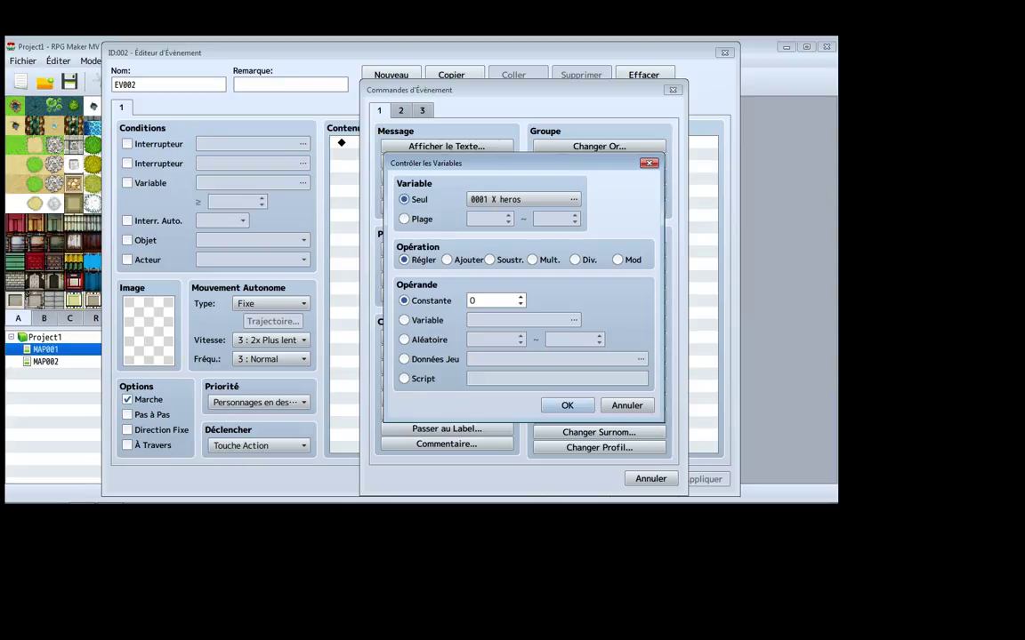
pyautogui.click(403, 359)
pyautogui.click(556, 359)
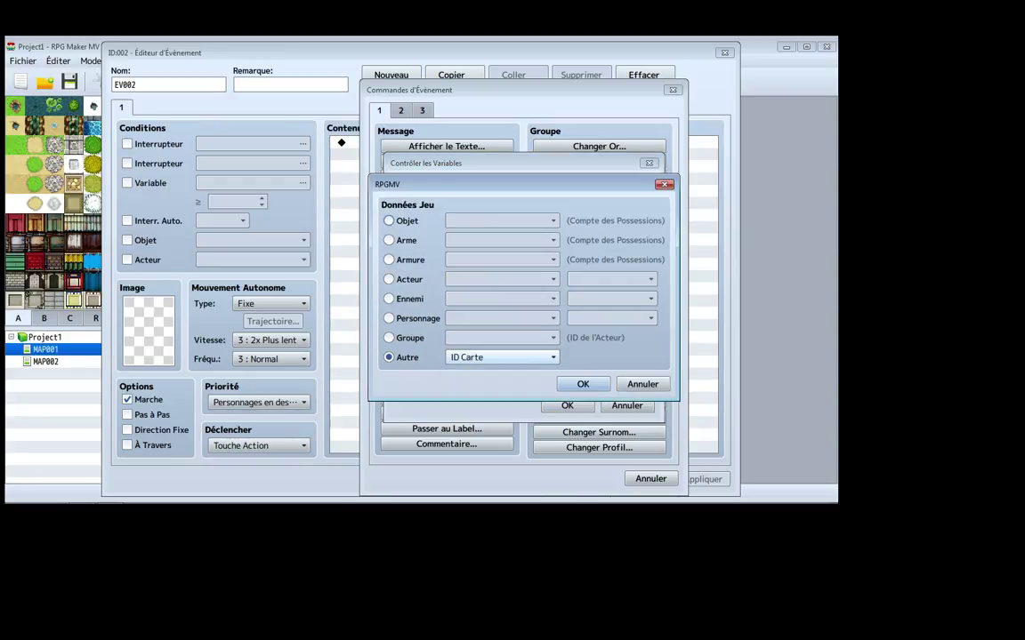
pyautogui.click(502, 356)
pyautogui.press('Escape')
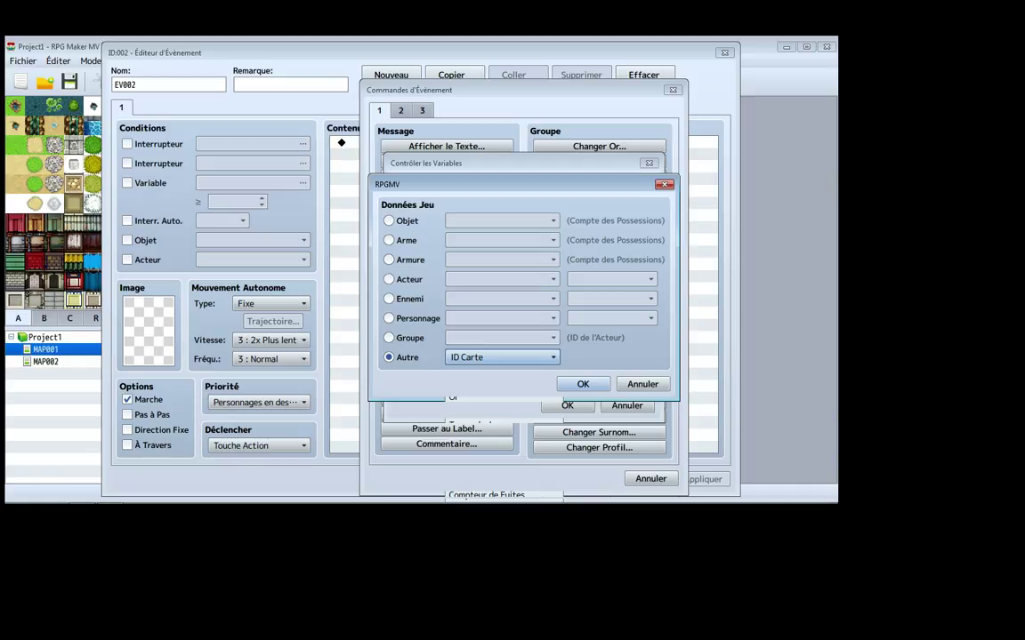
pyautogui.press('Return')
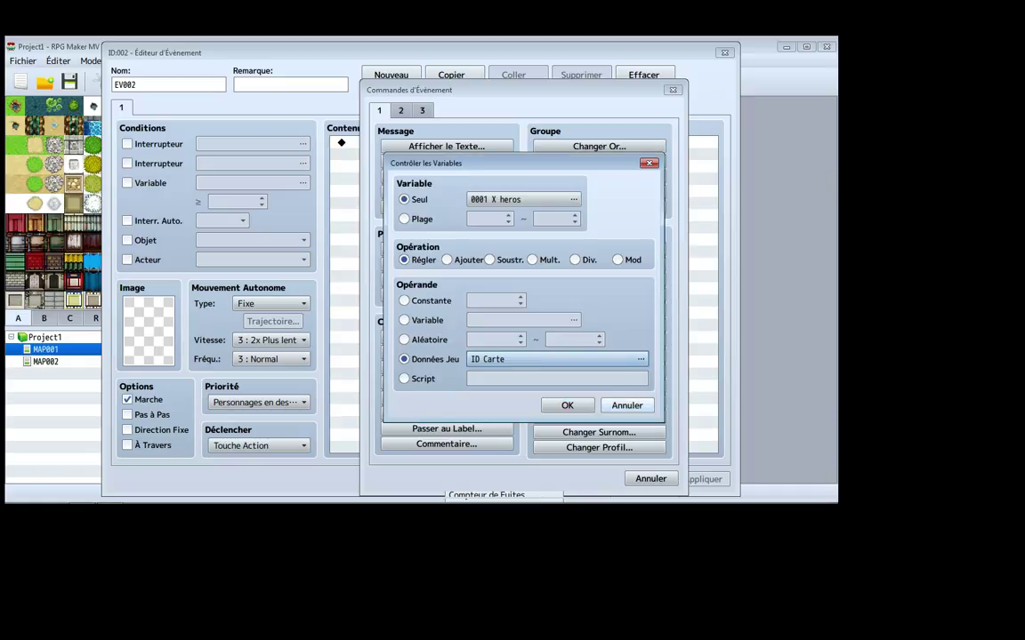
pyautogui.click(626, 405)
# Examine the map location picker and Type d'Info choices of the Obtenir Infos d'Emplacement command, and cancel it
pyautogui.click(422, 110)
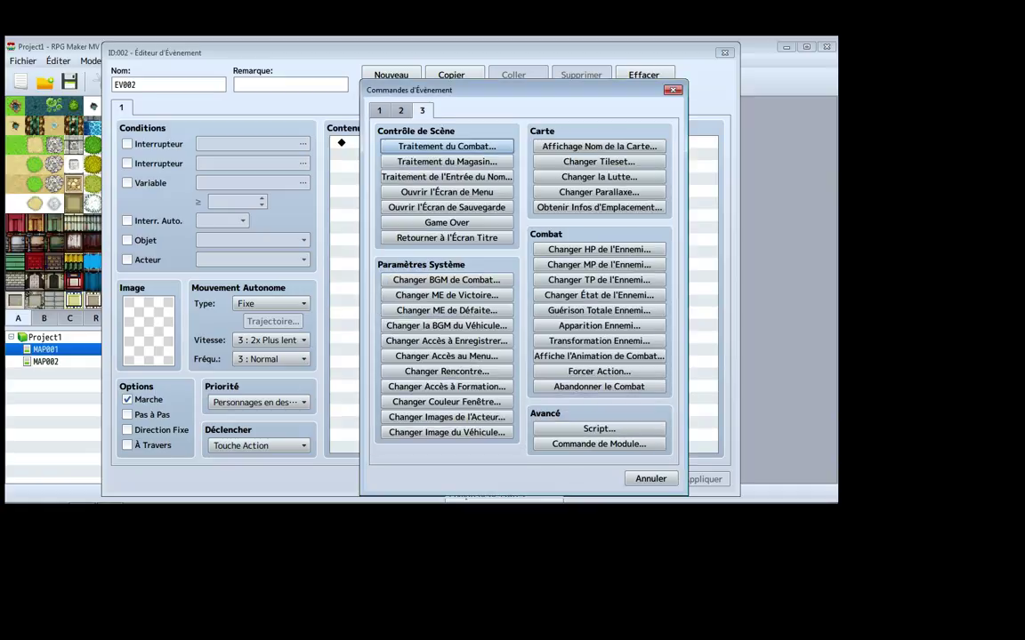
pyautogui.click(599, 207)
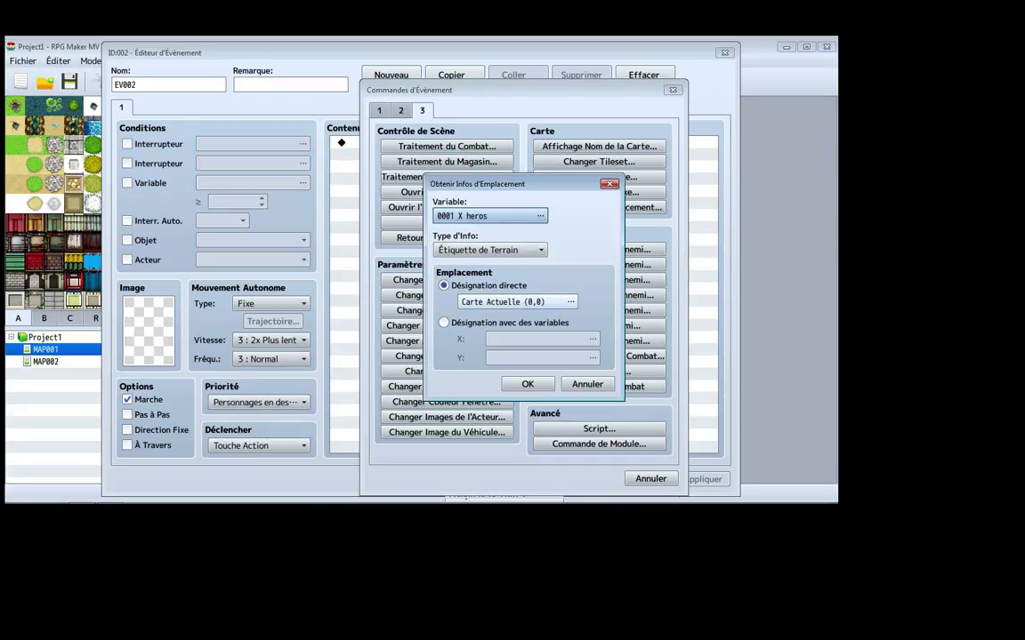
pyautogui.click(517, 302)
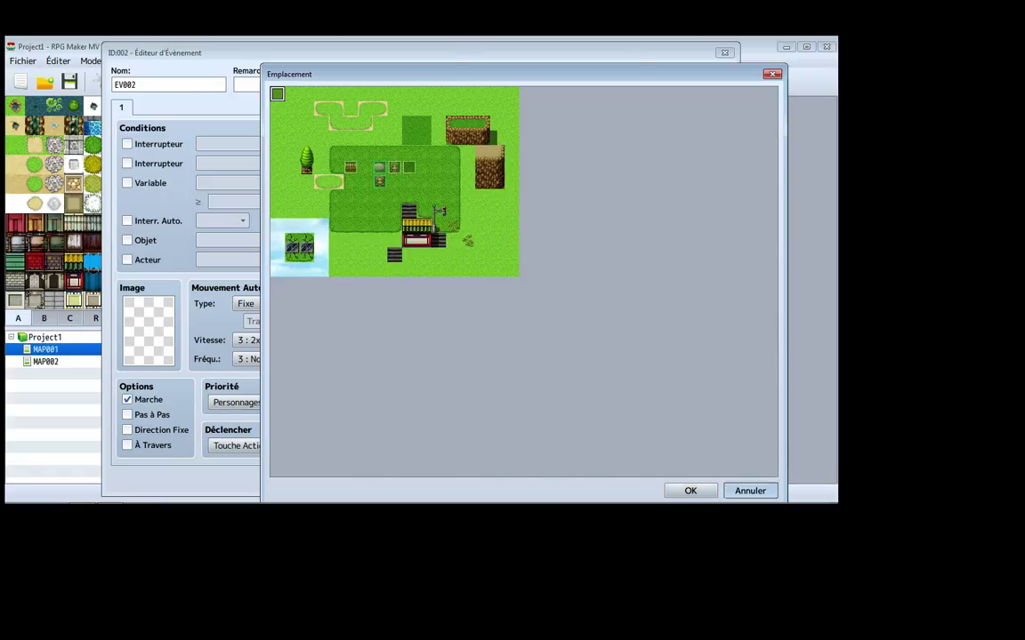
pyautogui.click(749, 490)
pyautogui.click(489, 249)
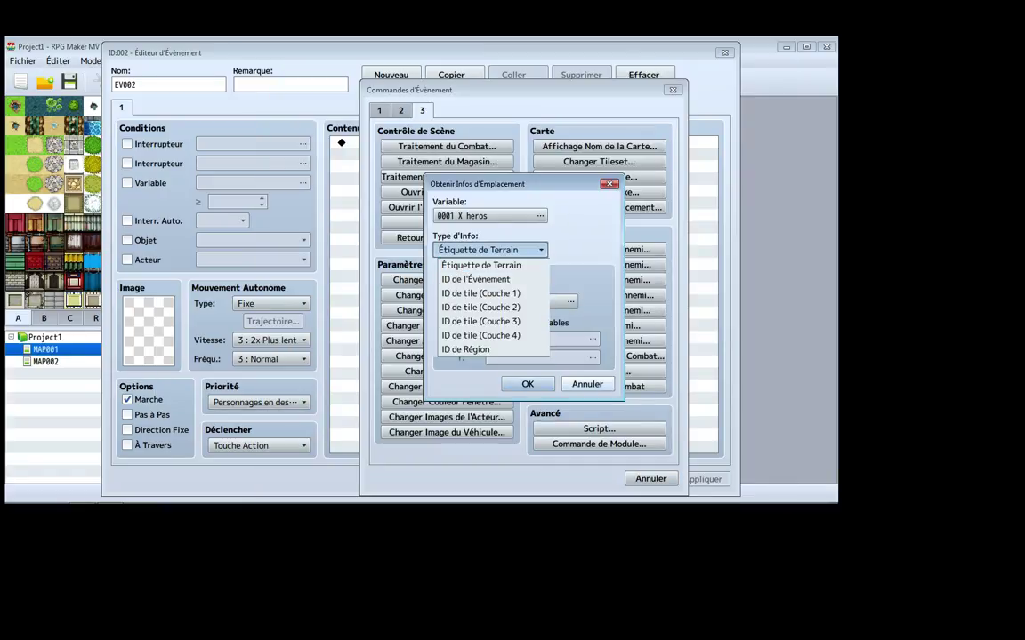
pyautogui.click(587, 383)
# In Contrôler les Variables, try the Potion item count as the Données Jeu operand, and cancel the command
pyautogui.click(379, 110)
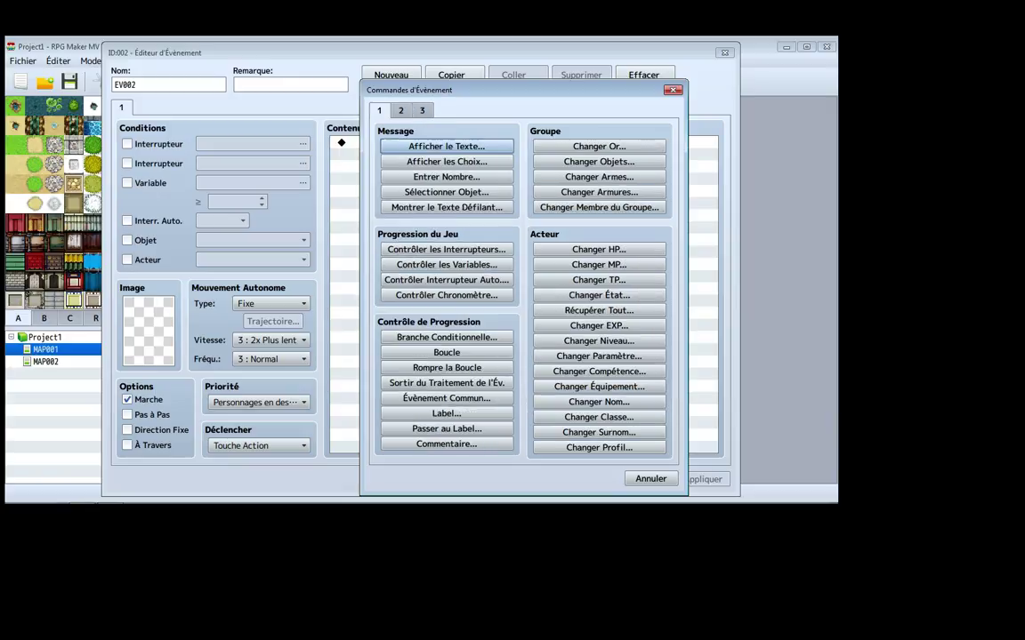
pyautogui.press('Down')
pyautogui.press('Down')
pyautogui.press('Down')
pyautogui.press('Down')
pyautogui.press('Down')
pyautogui.press('Down')
pyautogui.press('Return')
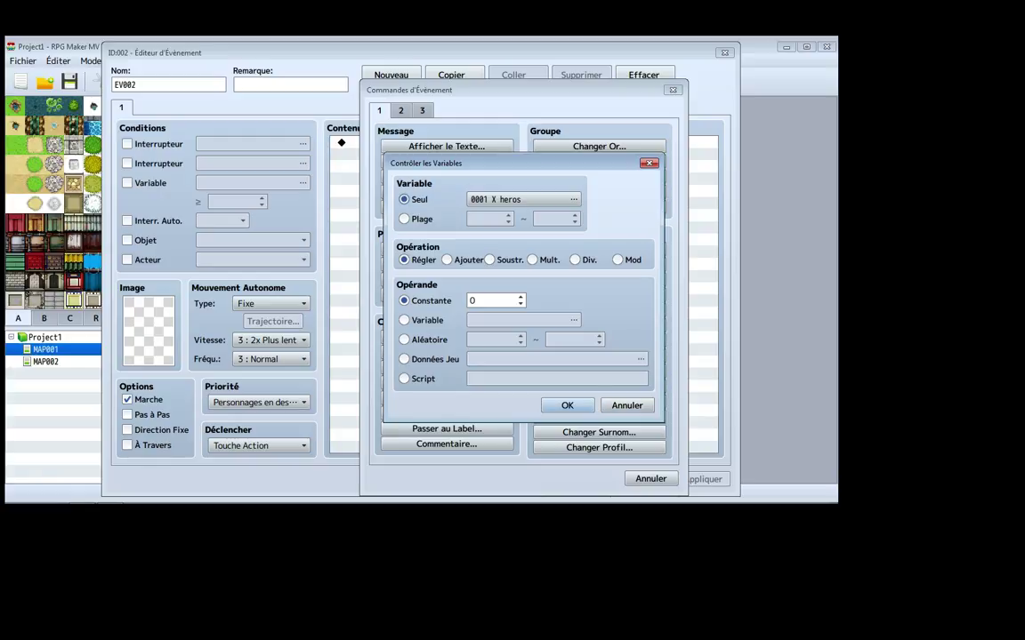
pyautogui.click(404, 359)
pyautogui.click(556, 358)
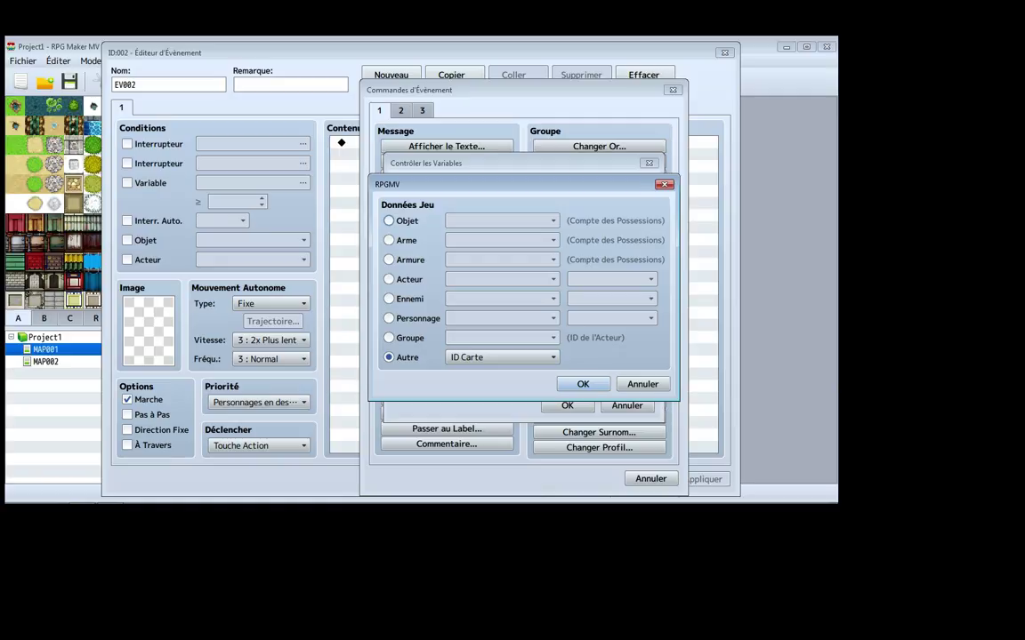
pyautogui.click(389, 220)
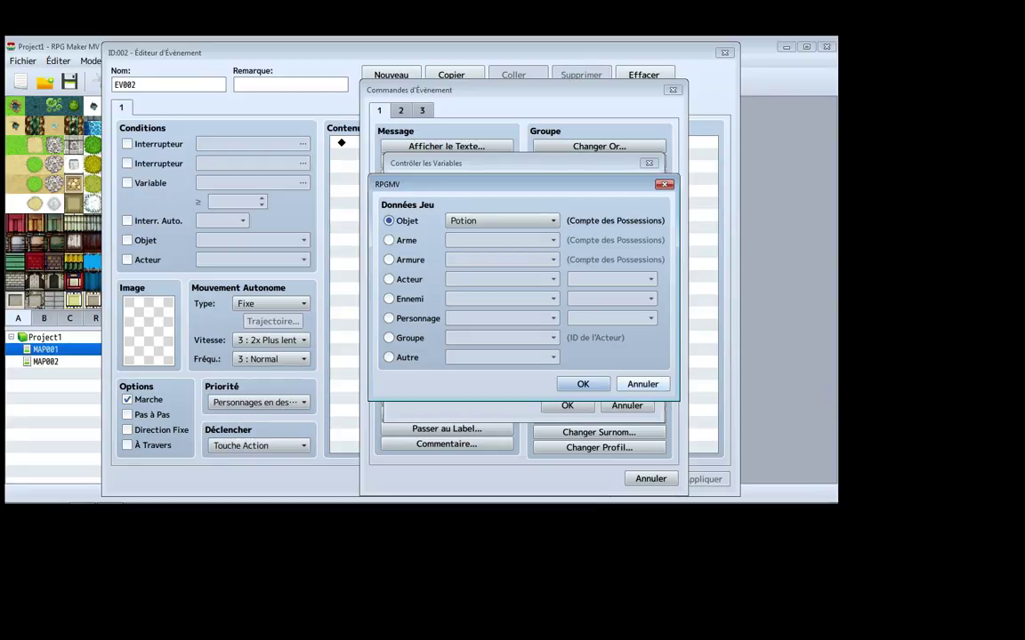
pyautogui.press('Return')
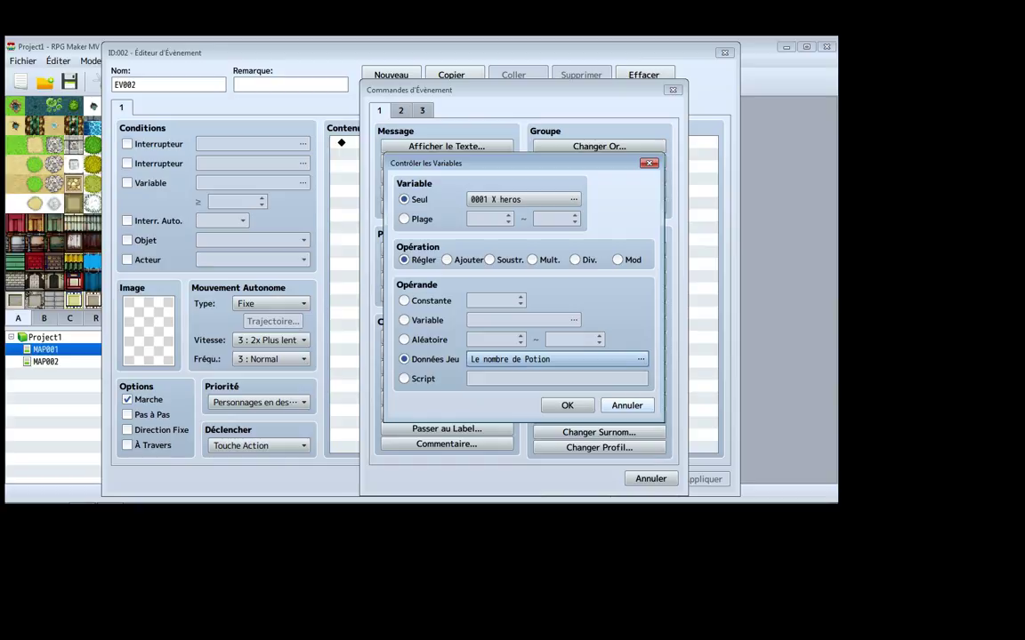
pyautogui.press('Escape')
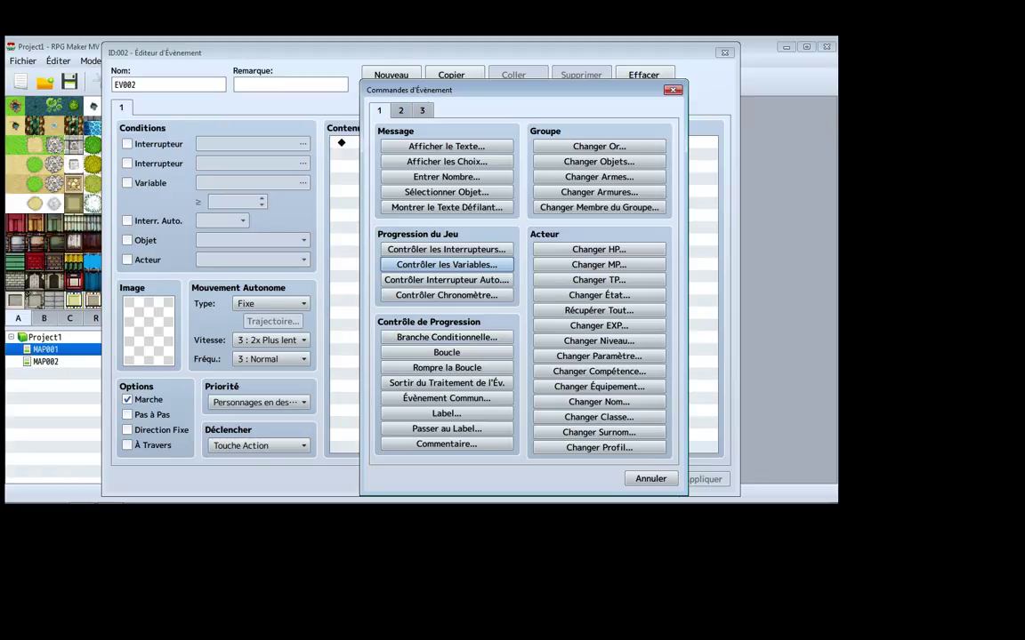
# Add a Branche Conditionnelle to EV002 that checks whether switch 0001 is ON
pyautogui.click(447, 337)
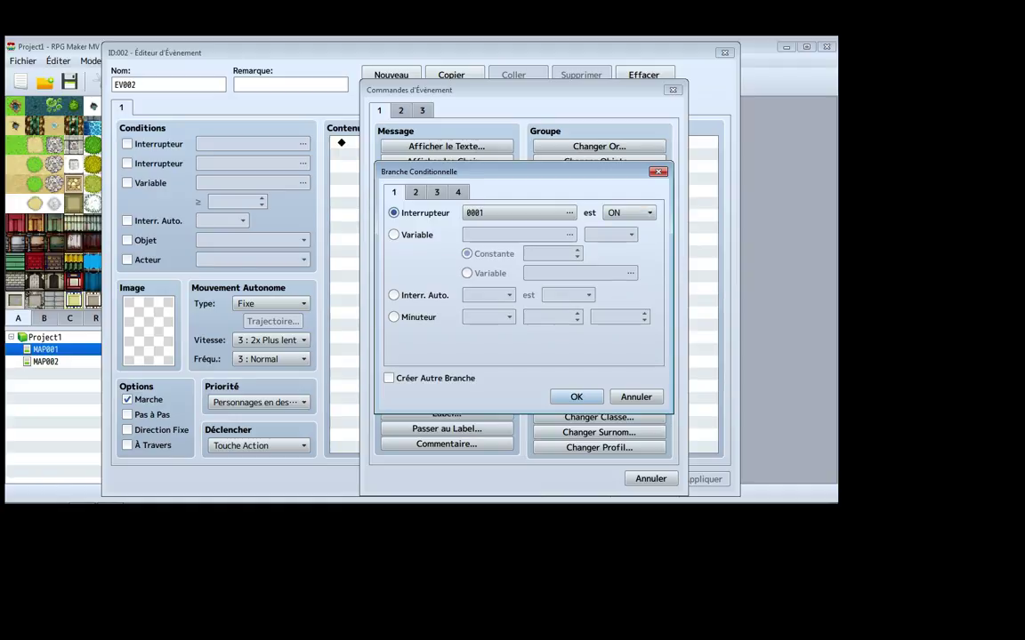
pyautogui.press('Return')
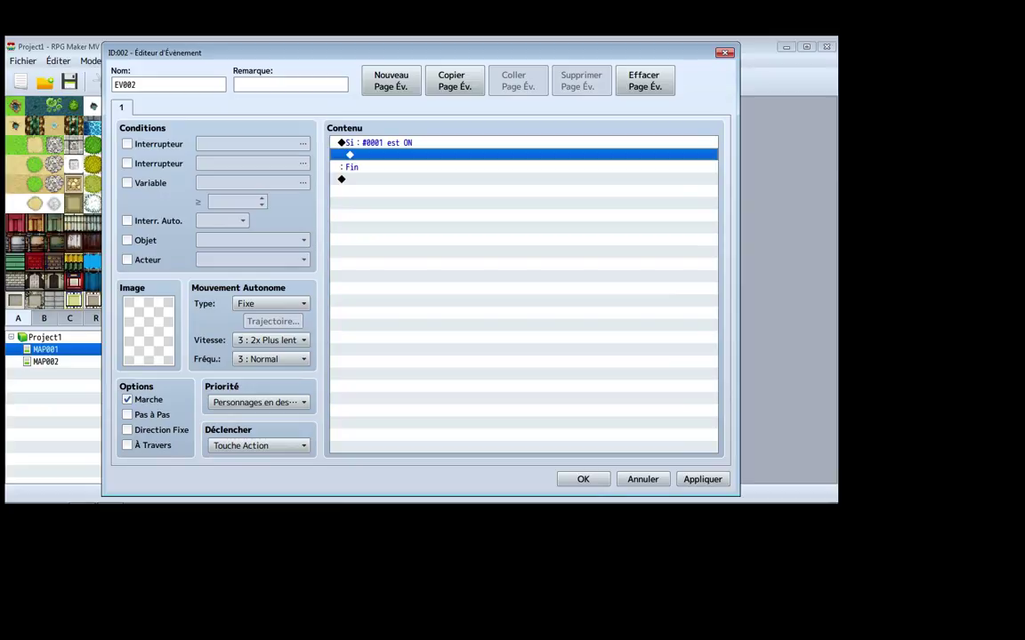
pyautogui.click(523, 142)
pyautogui.click(523, 179)
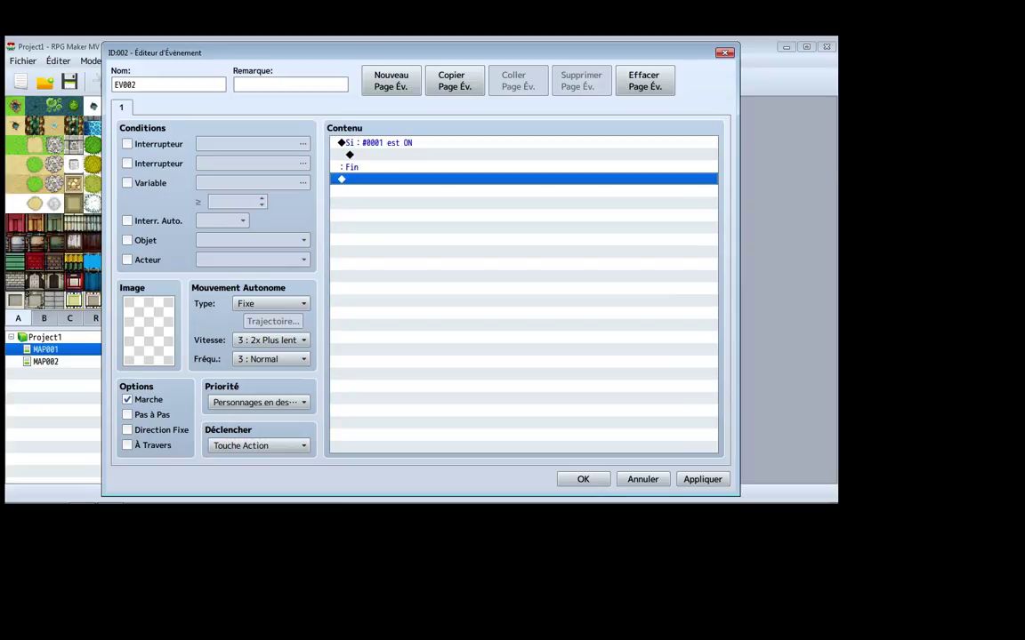
# Reopen the Si condition in EV002's content to review its settings, and cancel without changes
pyautogui.press('Up')
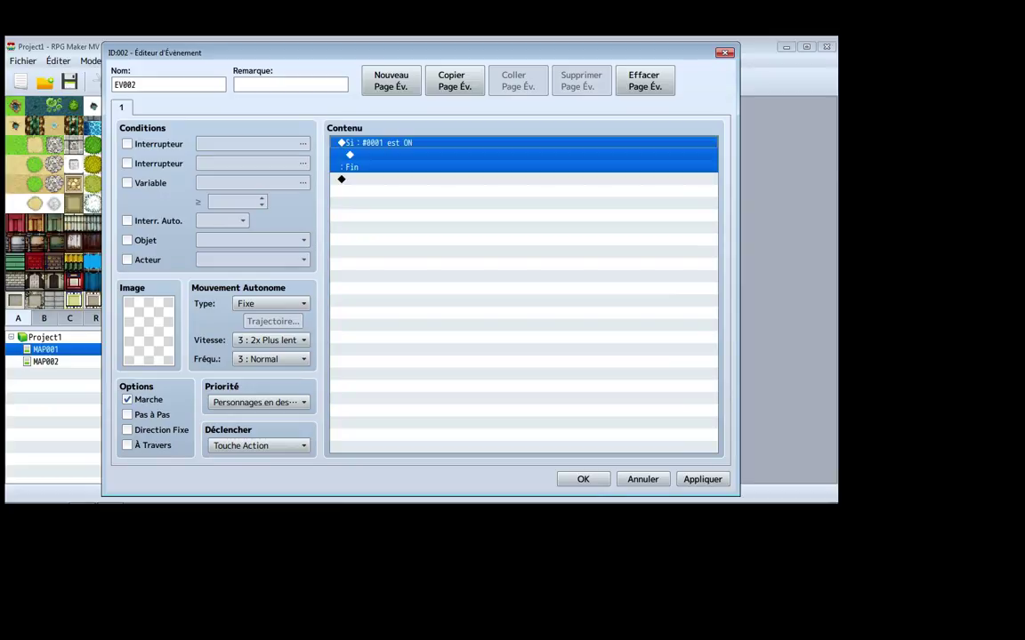
pyautogui.press('Return')
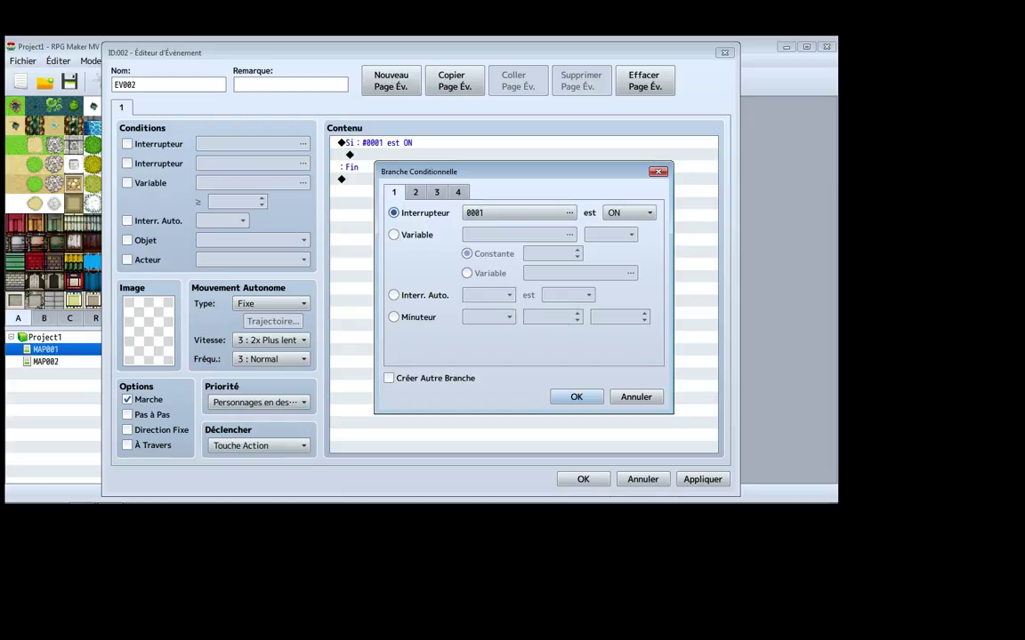
pyautogui.click(636, 397)
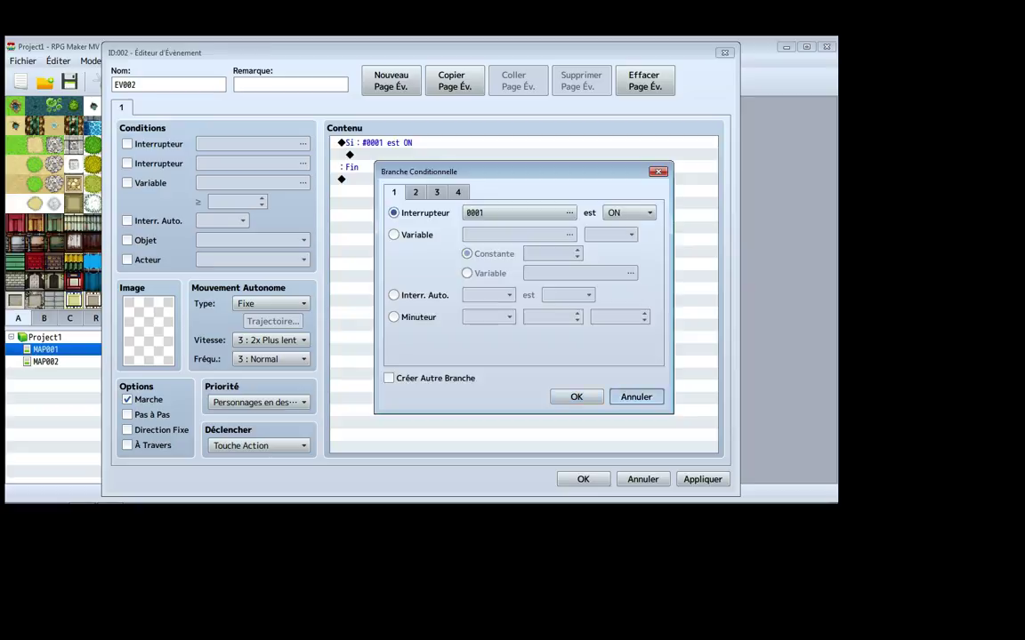
pyautogui.press('Down')
pyautogui.press('Down')
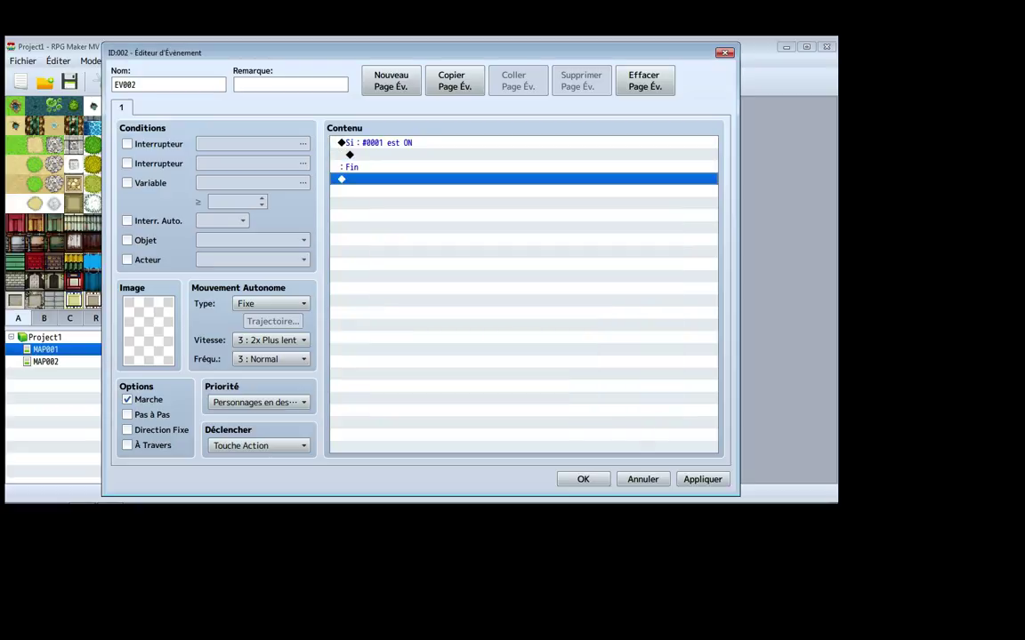
# Look at the start, stop and time settings of the Contrôler Chronomètre command, and cancel it
pyautogui.press('Return')
pyautogui.press('Up')
pyautogui.press('Up')
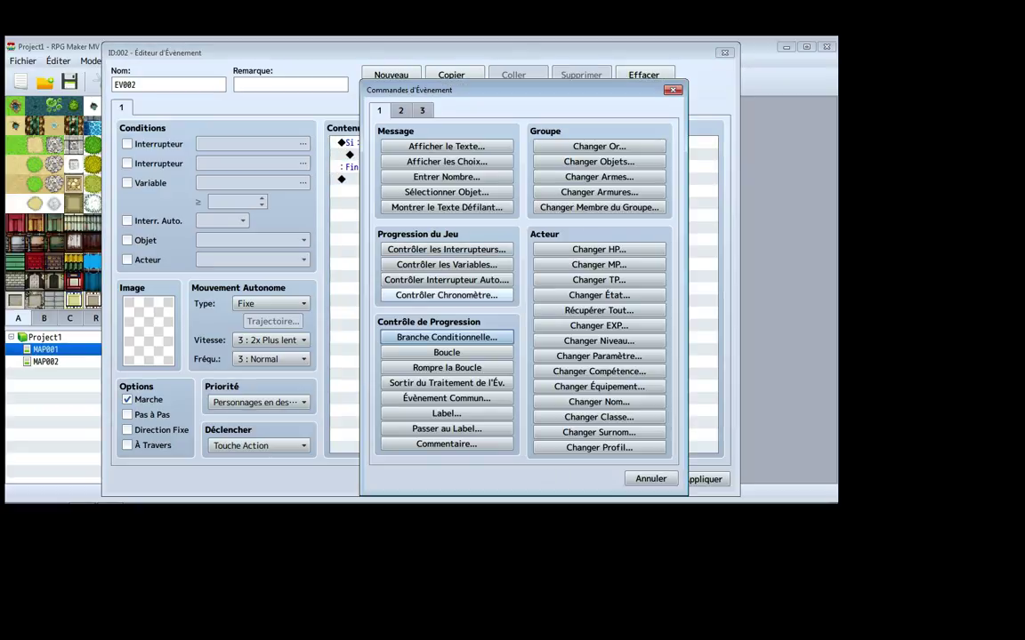
pyautogui.press('Down')
pyautogui.press('Return')
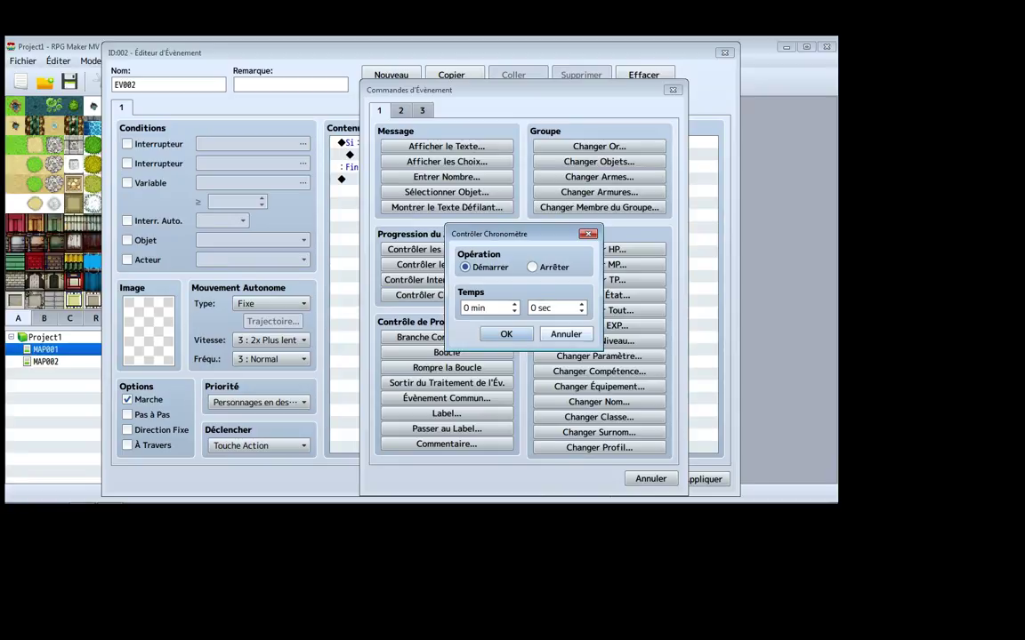
pyautogui.press('Escape')
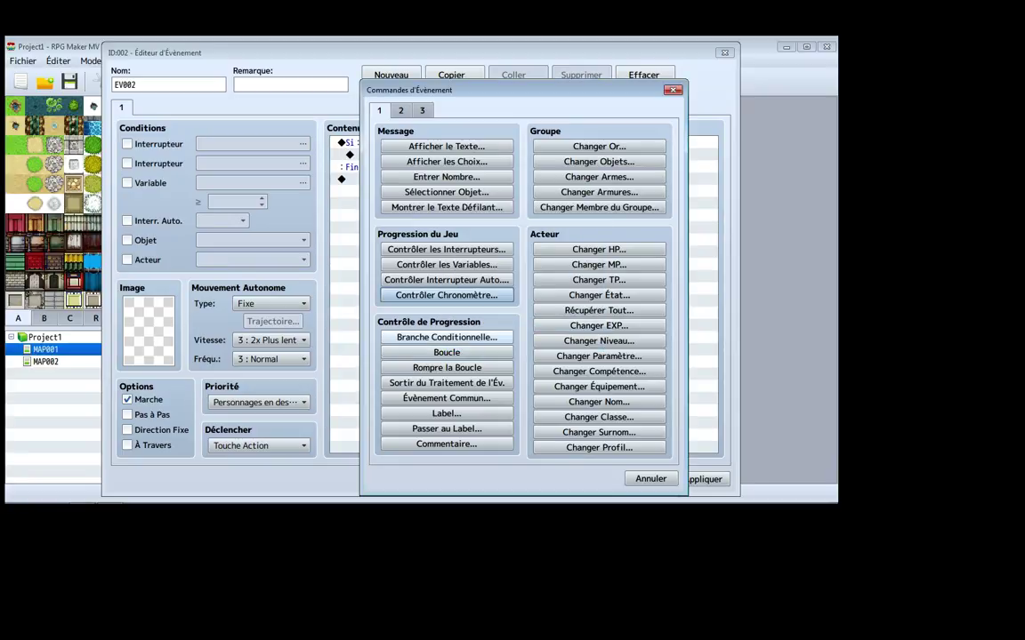
# Start another Branche Conditionnelle below the first and review the comparison operators of the Minuteur condition
pyautogui.press('Down')
pyautogui.press('Return')
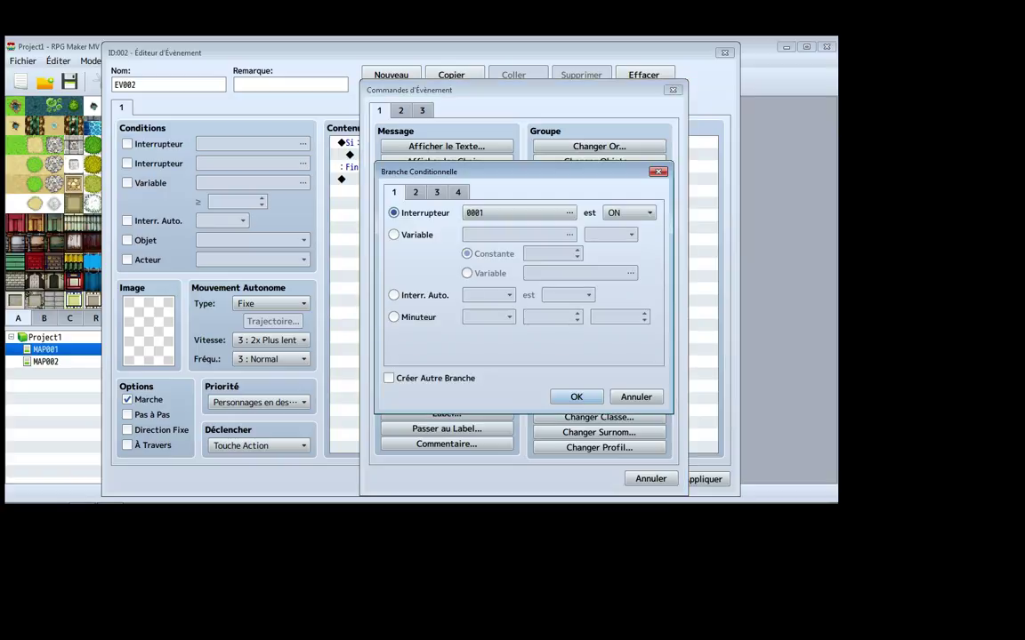
pyautogui.click(394, 317)
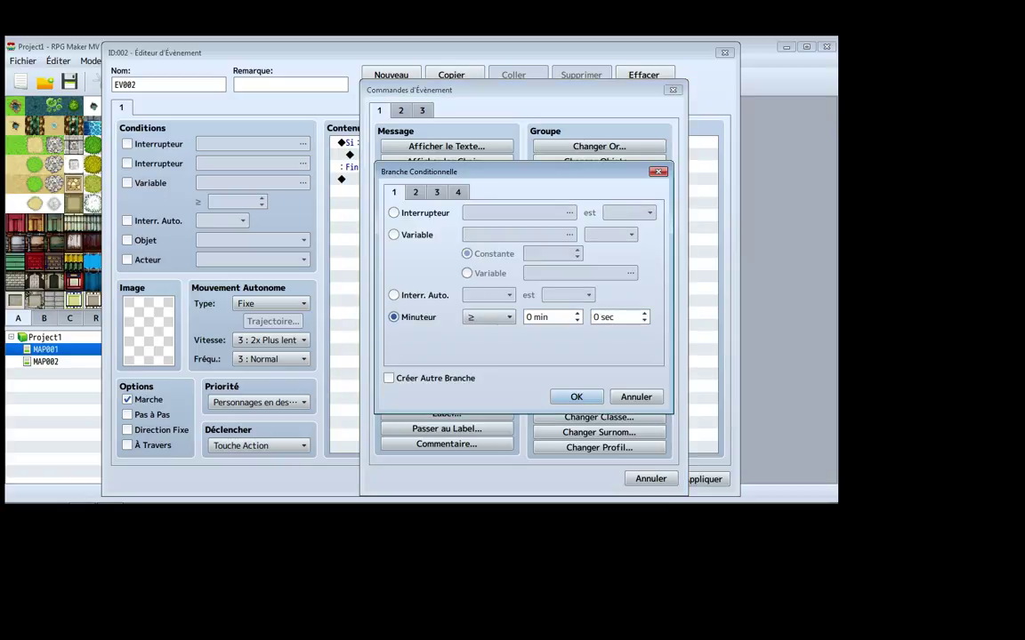
pyautogui.click(488, 317)
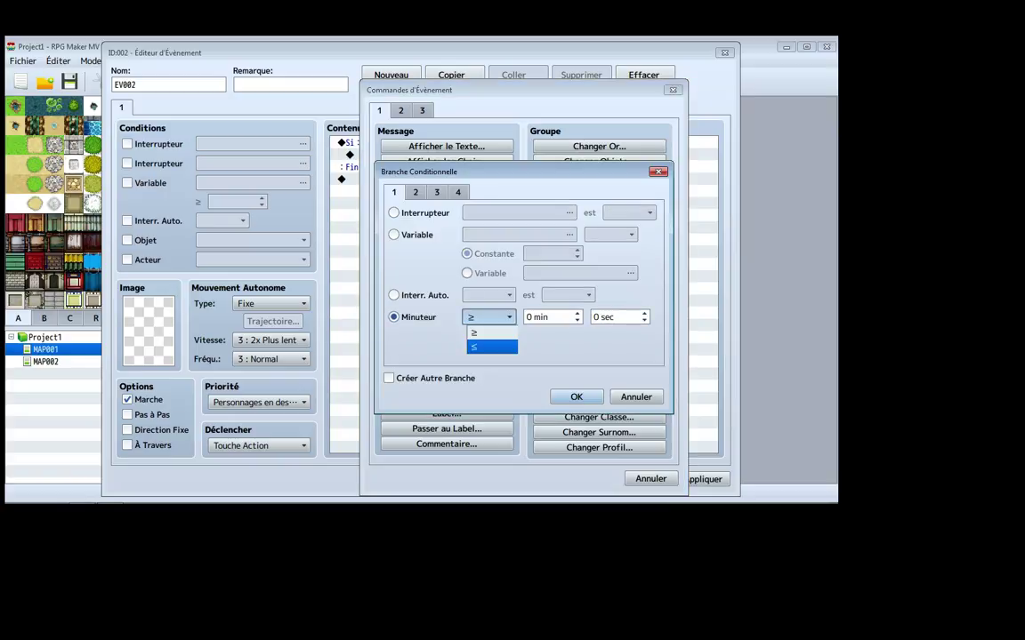
pyautogui.press('Return')
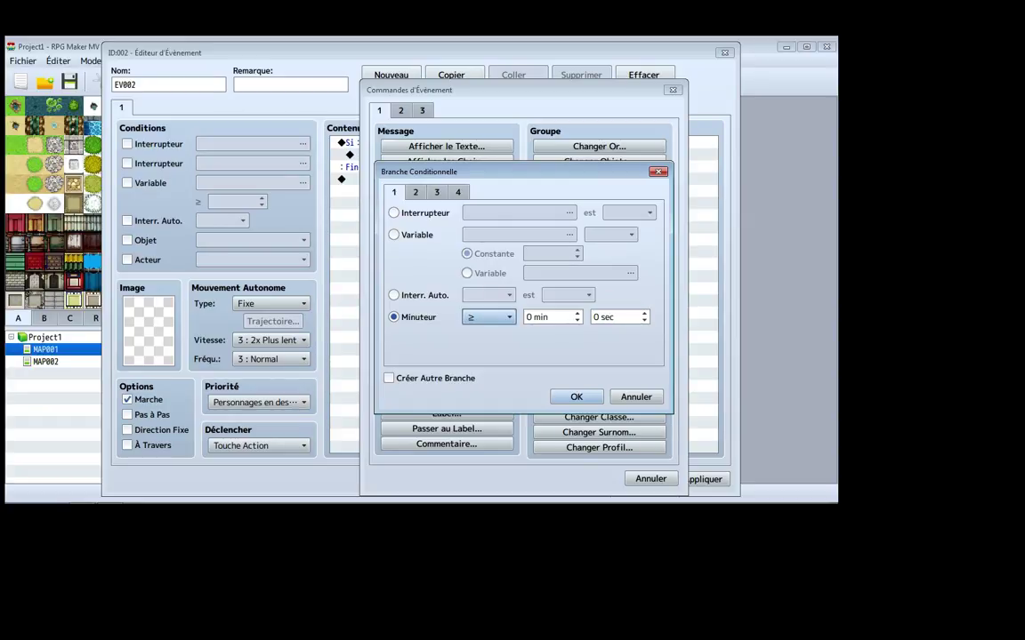
# Examine the Acteur condition options and the enemy choices of the Ennemi condition
pyautogui.hotkey('ctrl', 'Tab')
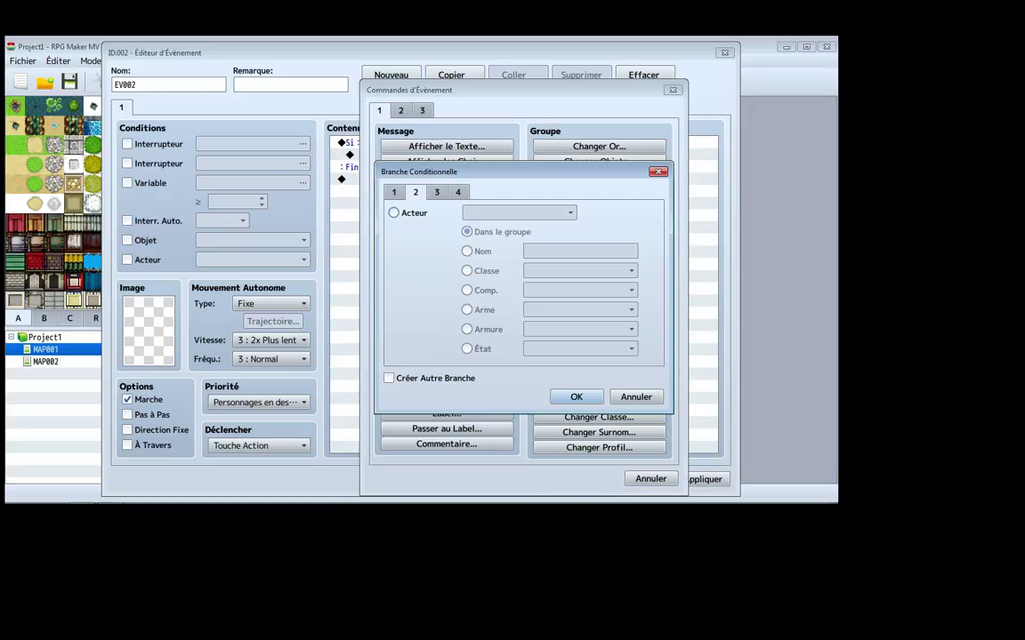
pyautogui.click(393, 212)
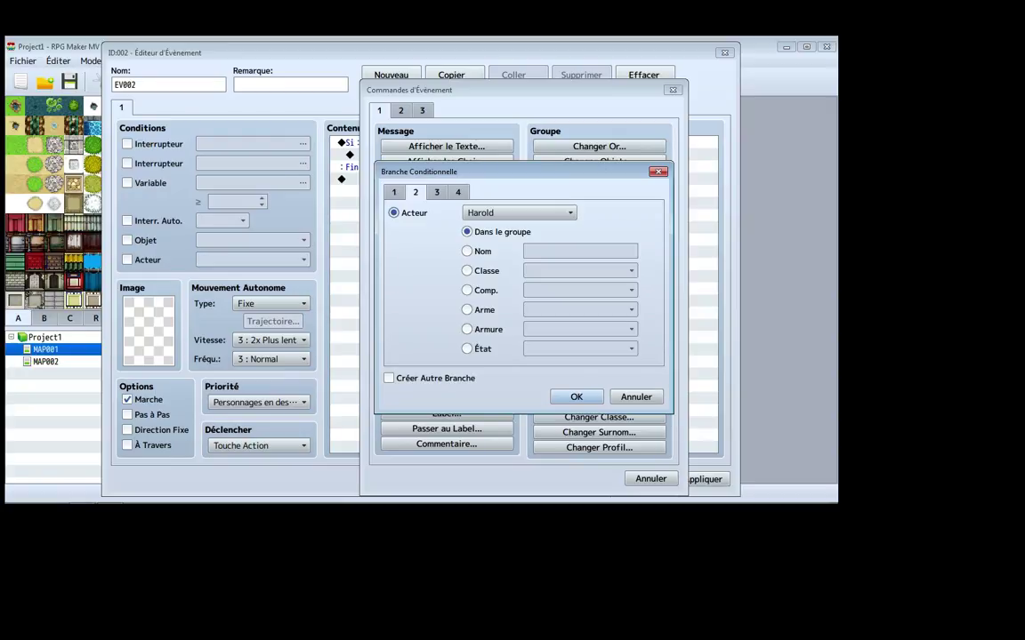
pyautogui.click(436, 192)
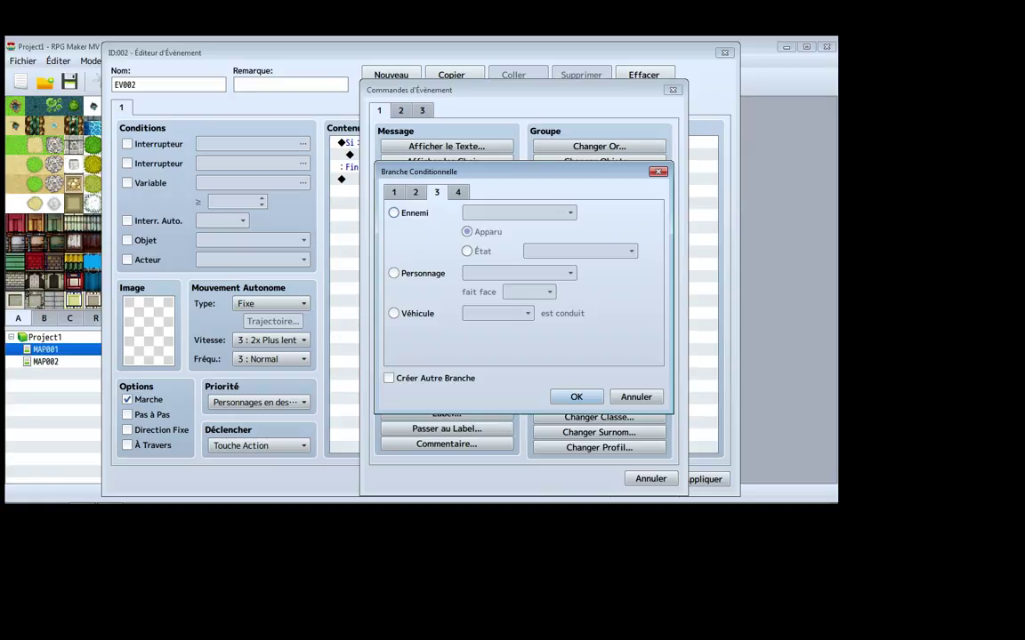
pyautogui.click(393, 212)
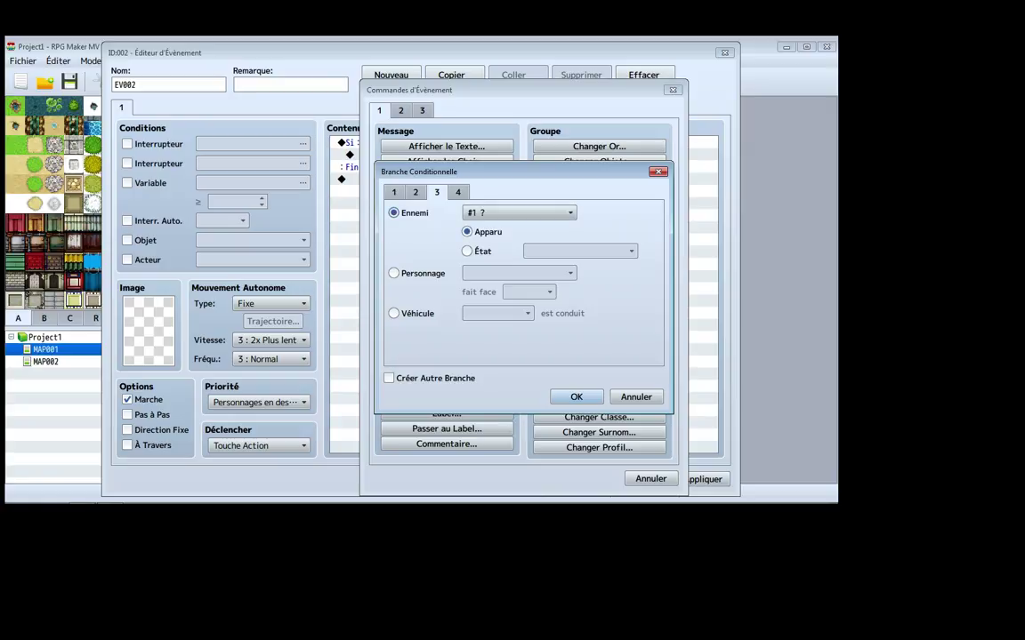
pyautogui.click(519, 212)
pyautogui.hotkey('alt', 'Down')
pyautogui.press('Escape')
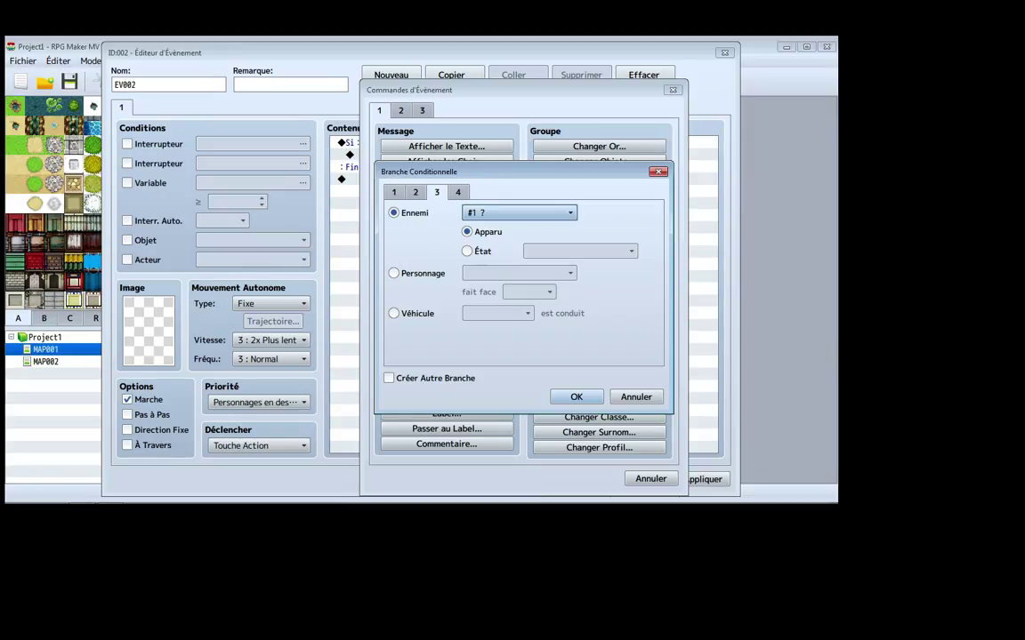
# Review the facing directions offered by the Personnage condition for Joueur
pyautogui.click(393, 273)
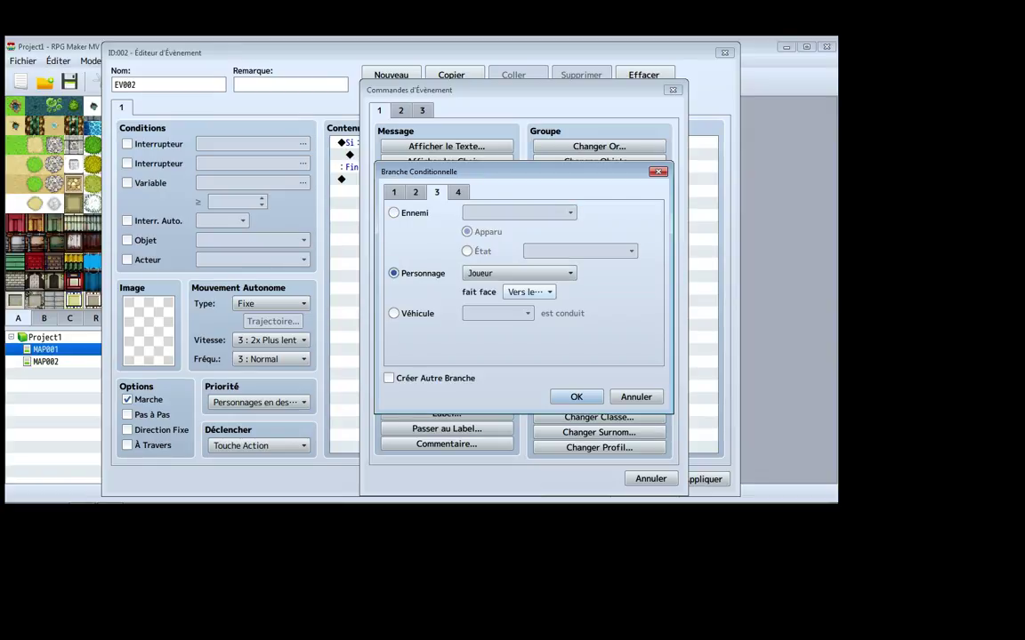
pyautogui.click(529, 292)
pyautogui.press('Escape')
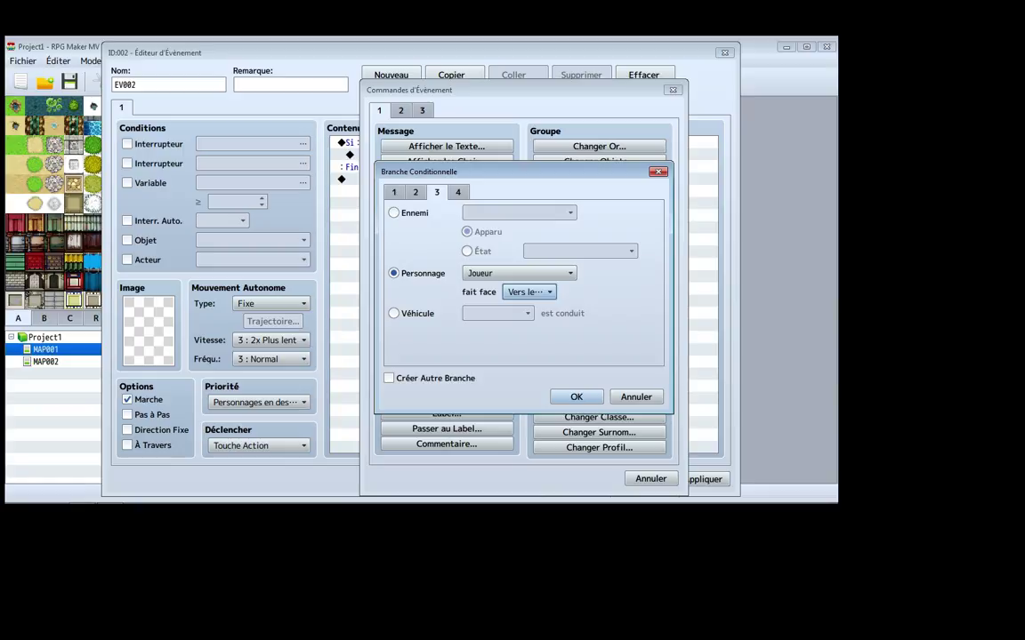
# Switch back to the Ennemi condition, choose État for enemy #1, and review the available states
pyautogui.click(393, 212)
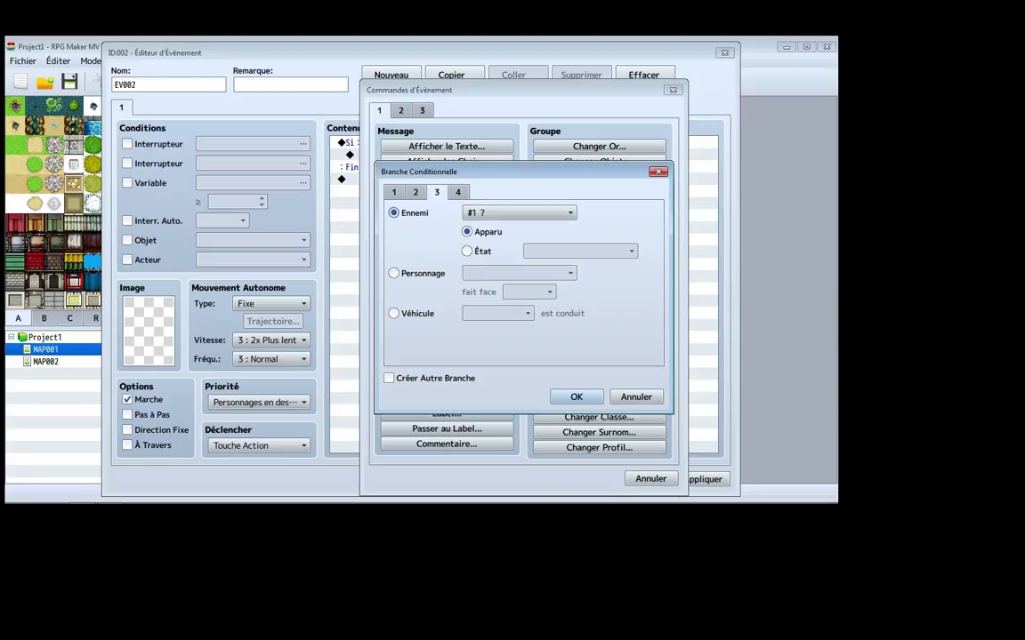
pyautogui.press('Tab')
pyautogui.click(467, 251)
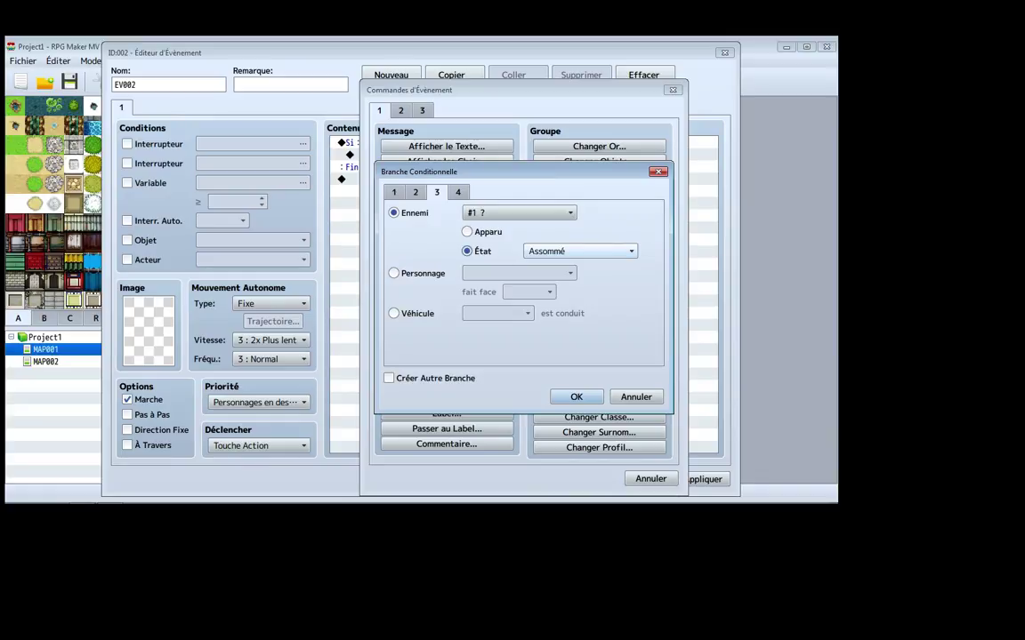
pyautogui.click(580, 251)
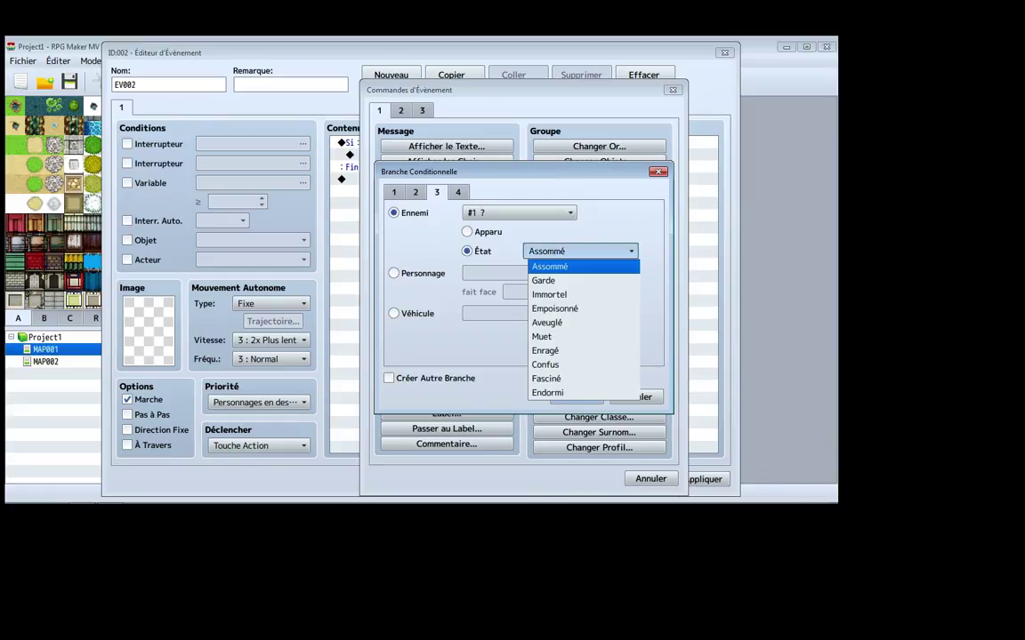
pyautogui.press('Escape')
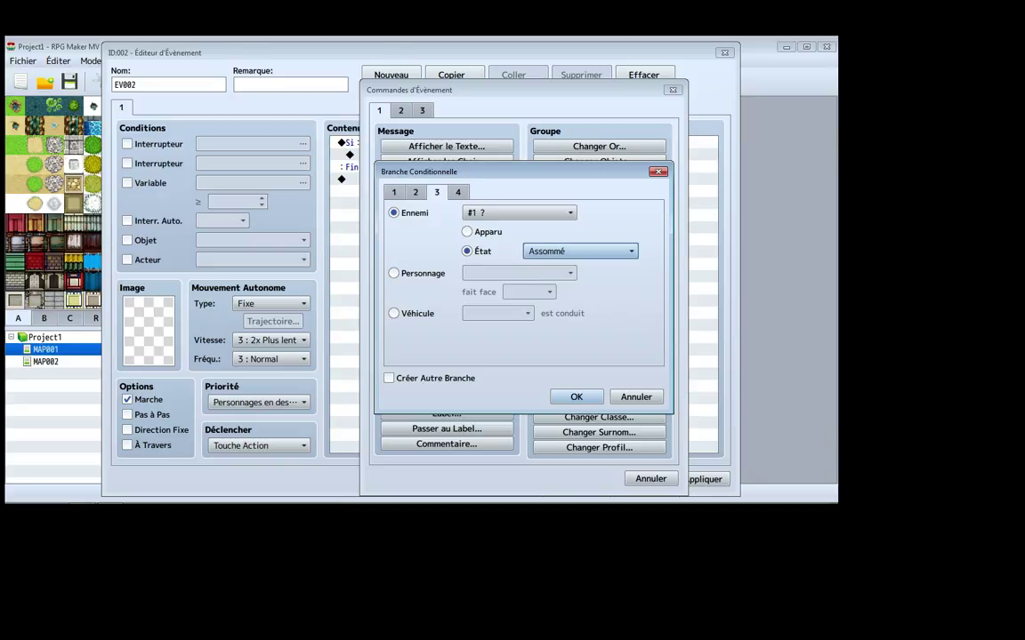
# Review the Personnage condition for Joueur and the comparison settings of the Or condition
pyautogui.click(394, 273)
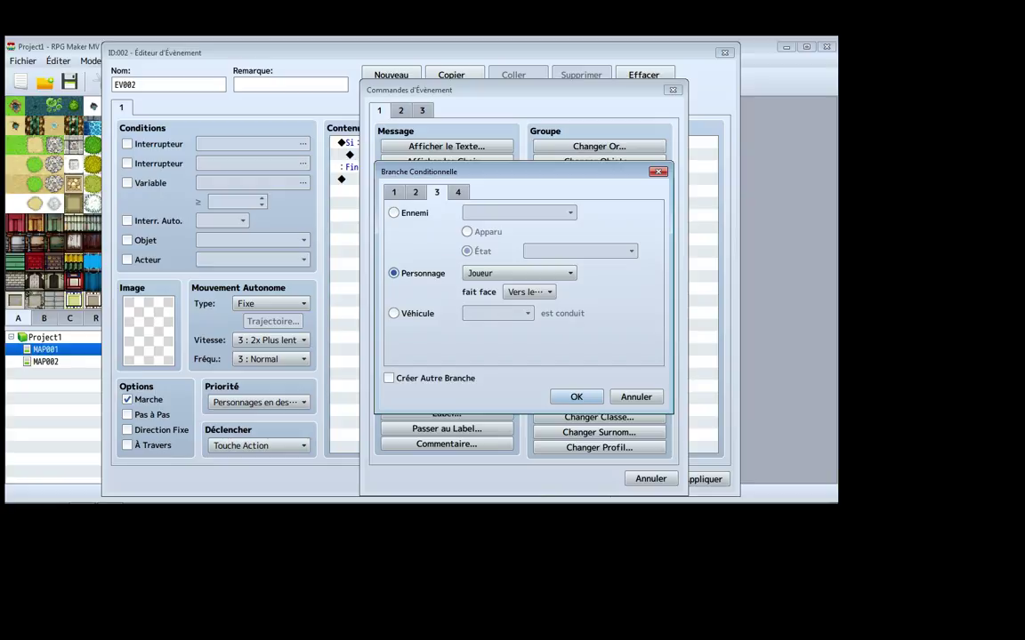
pyautogui.click(457, 192)
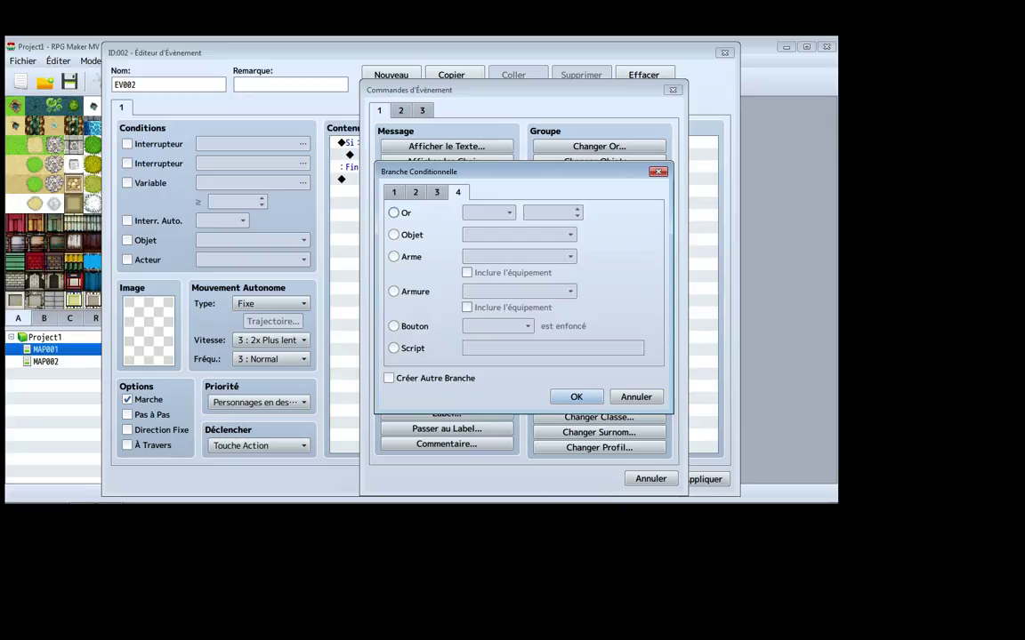
pyautogui.click(393, 213)
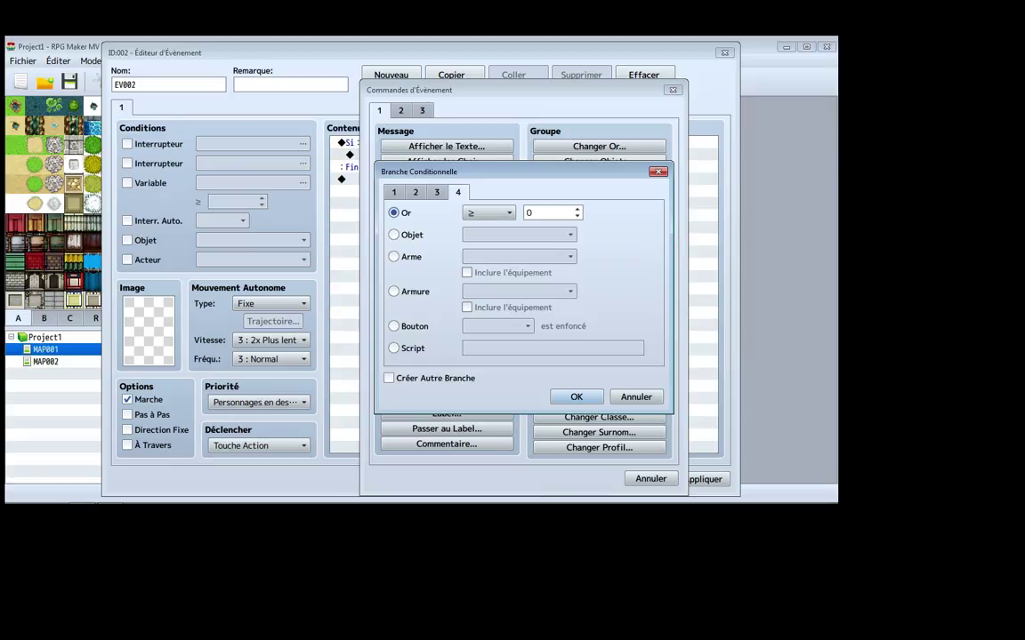
# Choose the Bouton condition, review the available buttons, and discard the unfinished Branche Conditionnelle
pyautogui.click(393, 327)
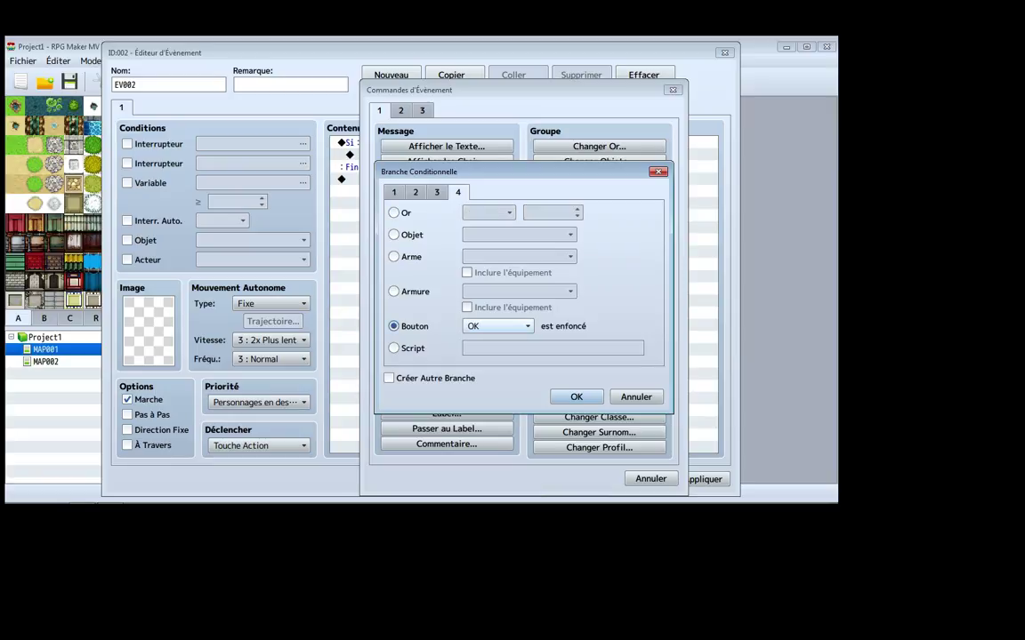
pyautogui.click(497, 325)
pyautogui.press('Down')
pyautogui.press('Down')
pyautogui.press('Down')
pyautogui.press('Down')
pyautogui.press('Down')
pyautogui.press('Down')
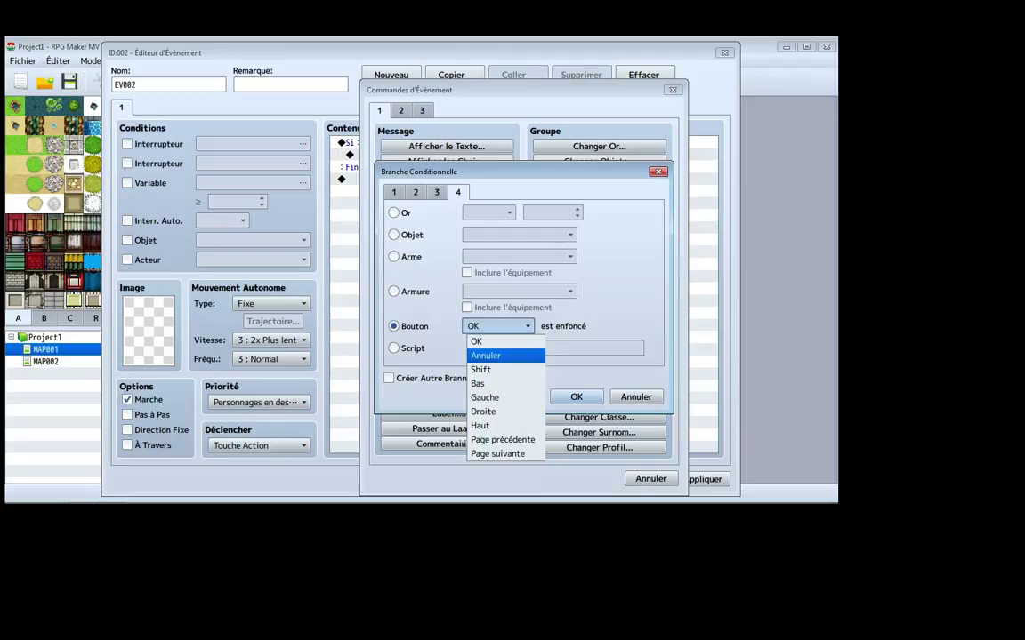
pyautogui.press('Down')
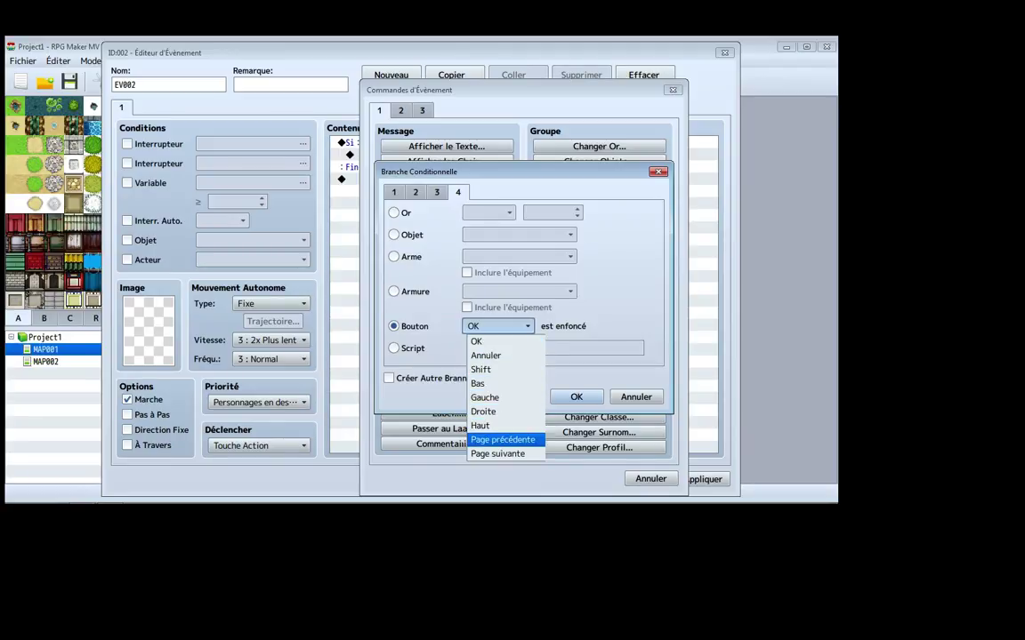
pyautogui.press('Escape')
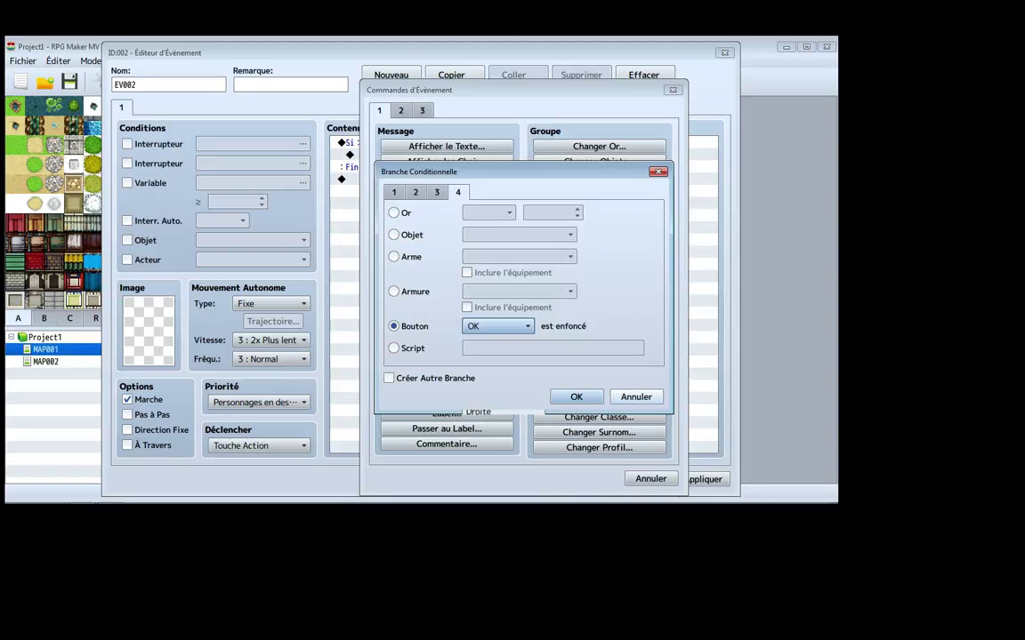
pyautogui.click(636, 396)
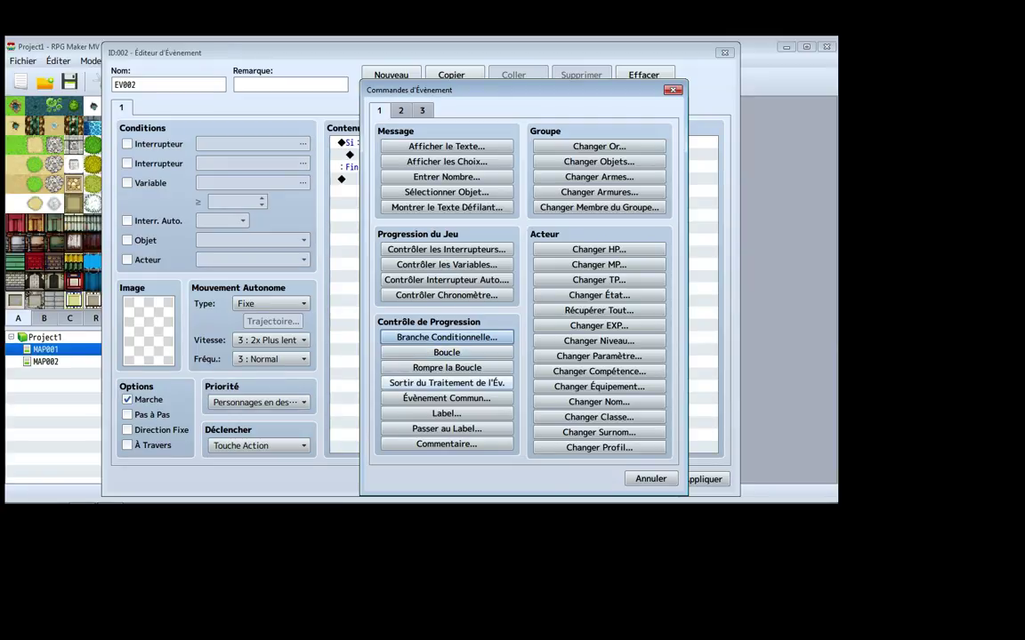
# Look at the Label and Évènement Commun command settings without adding either, and close event EV002
pyautogui.click(446, 413)
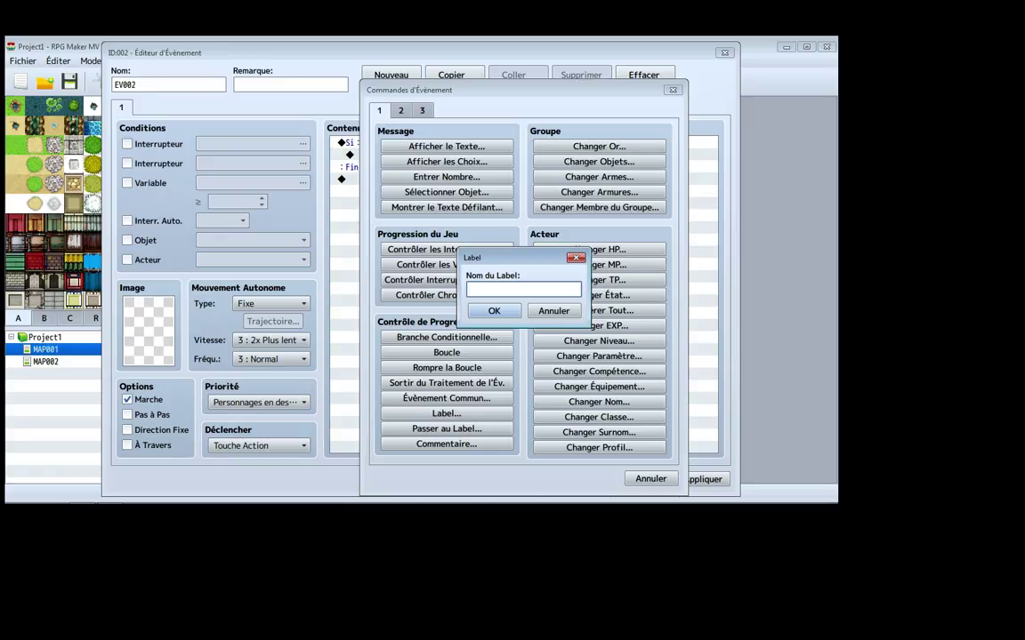
pyautogui.press('Escape')
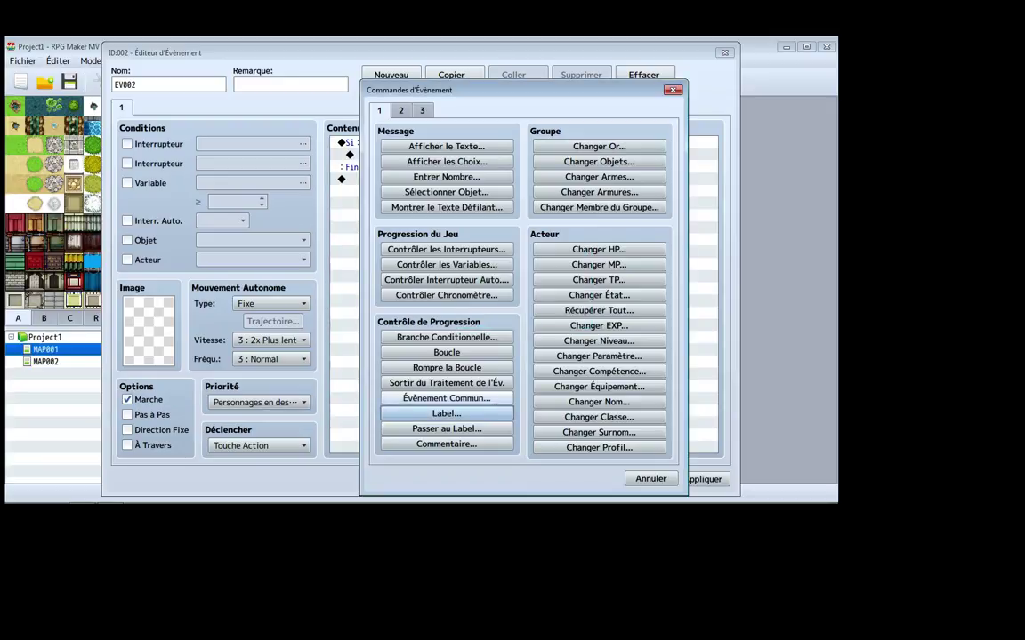
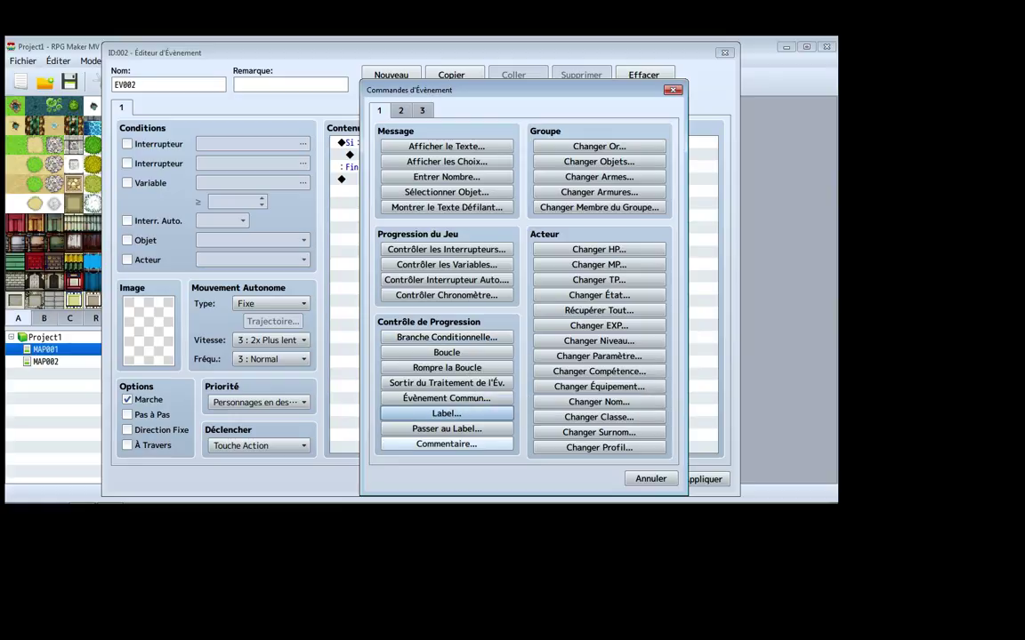
pyautogui.click(446, 398)
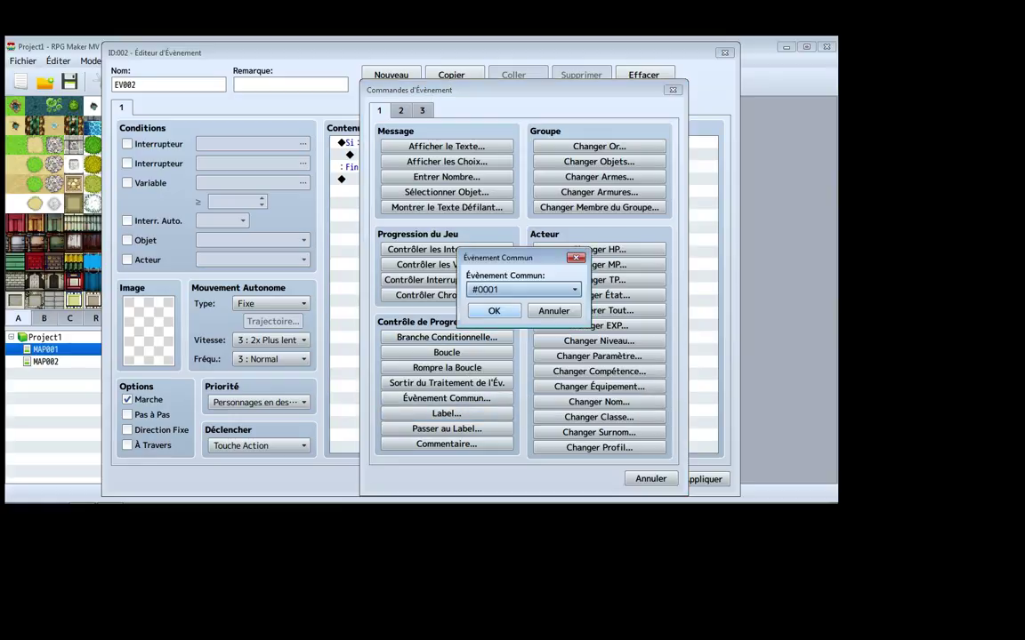
pyautogui.click(554, 310)
pyautogui.click(650, 478)
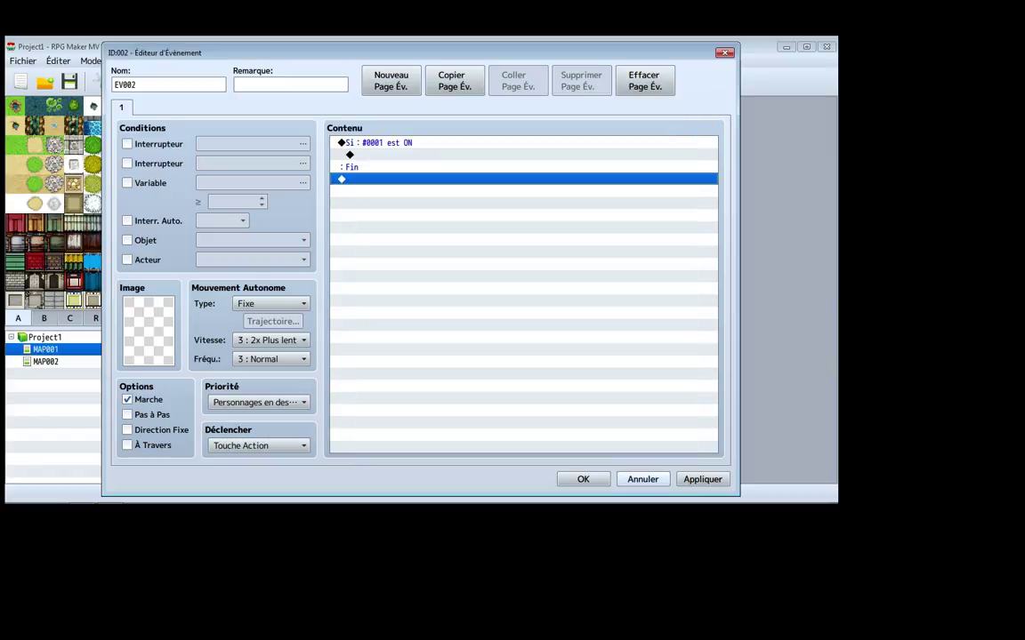
pyautogui.press('Escape')
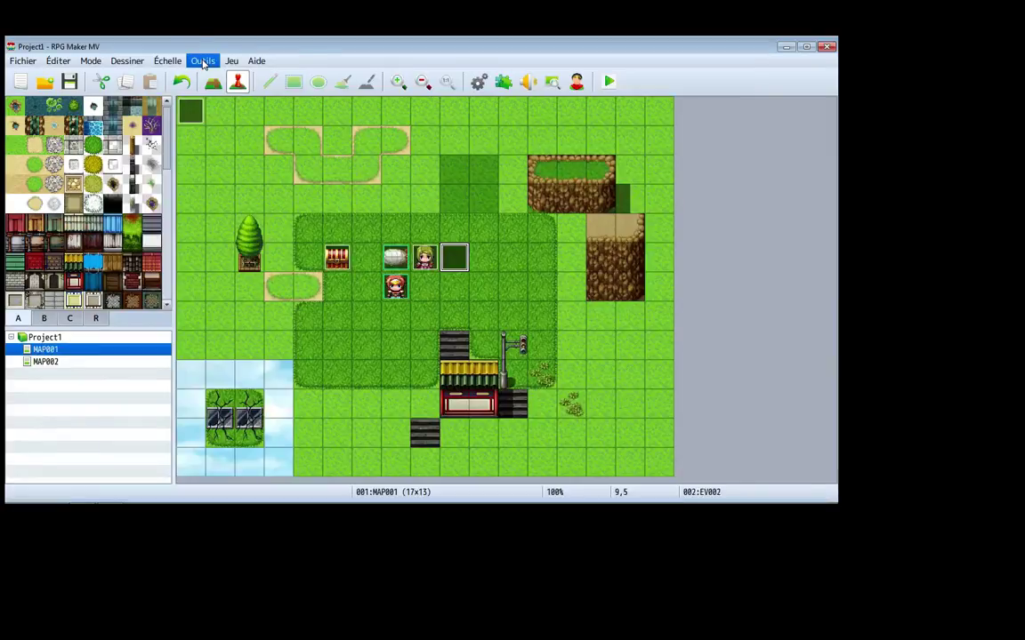
# Open the common events in the database and review the trigger choices for common event 0001
pyautogui.click(203, 61)
pyautogui.click(241, 76)
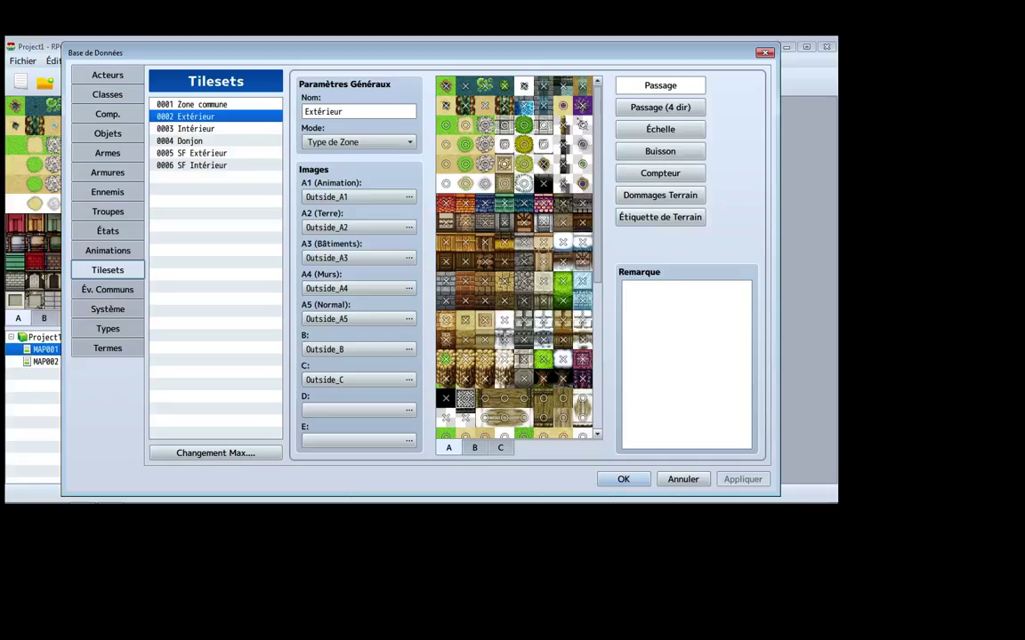
pyautogui.click(107, 289)
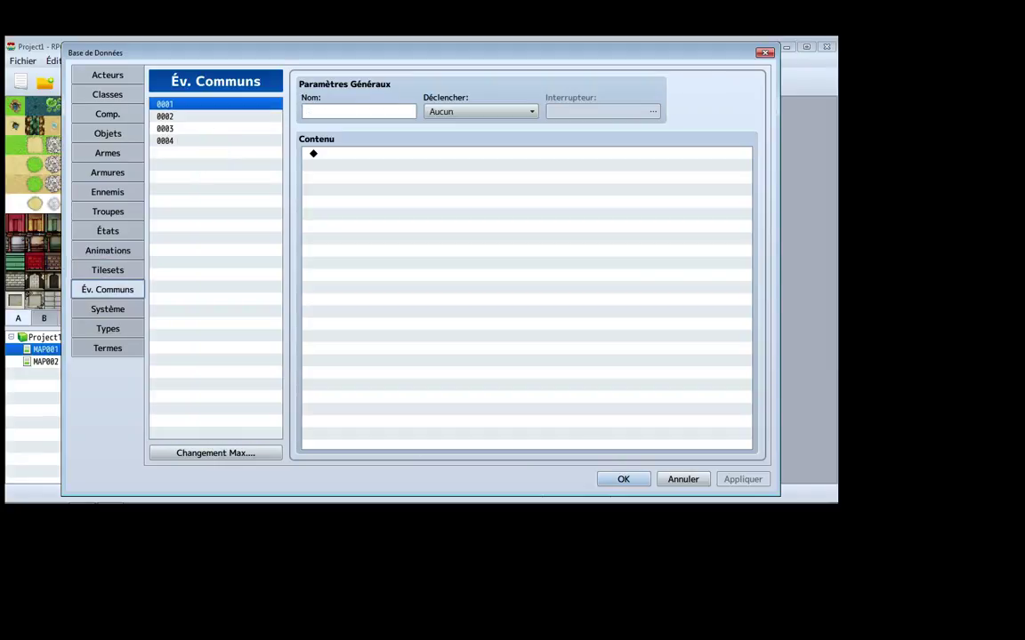
pyautogui.click(480, 111)
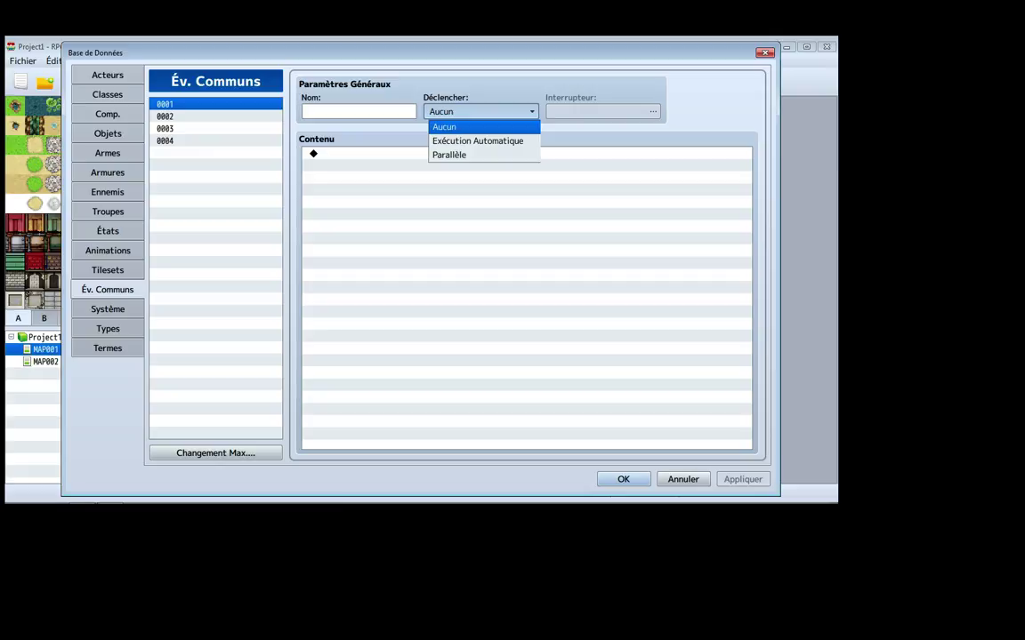
pyautogui.press('Escape')
# Try the Exécution Automatique trigger on common event 0001, restore Aucun, and close the database without saving
pyautogui.click(480, 111)
pyautogui.click(480, 140)
pyautogui.hotkey('alt', 'Down')
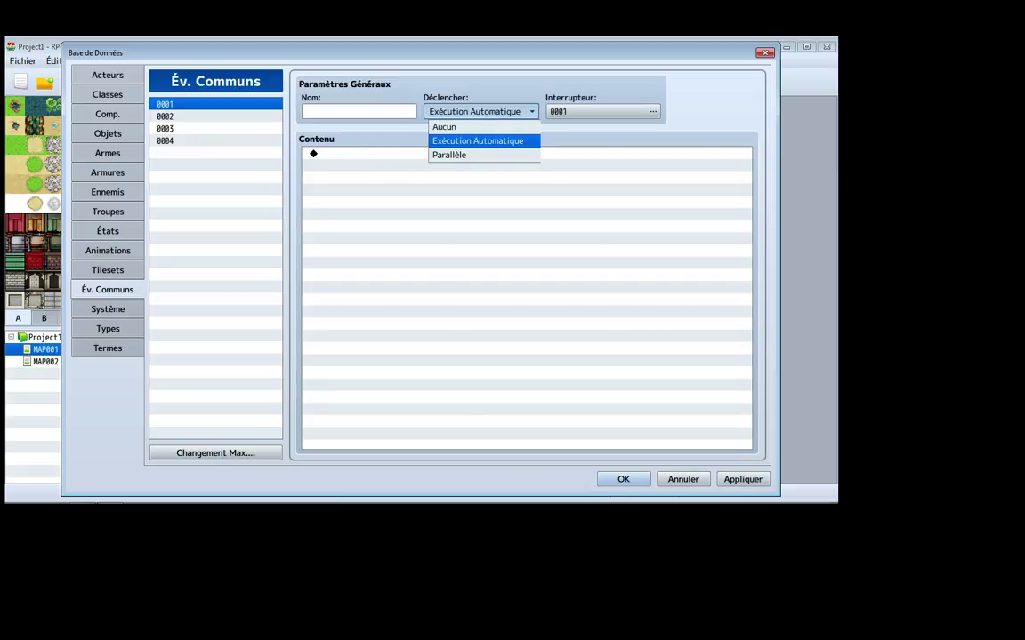
pyautogui.press('Up')
pyautogui.press('Return')
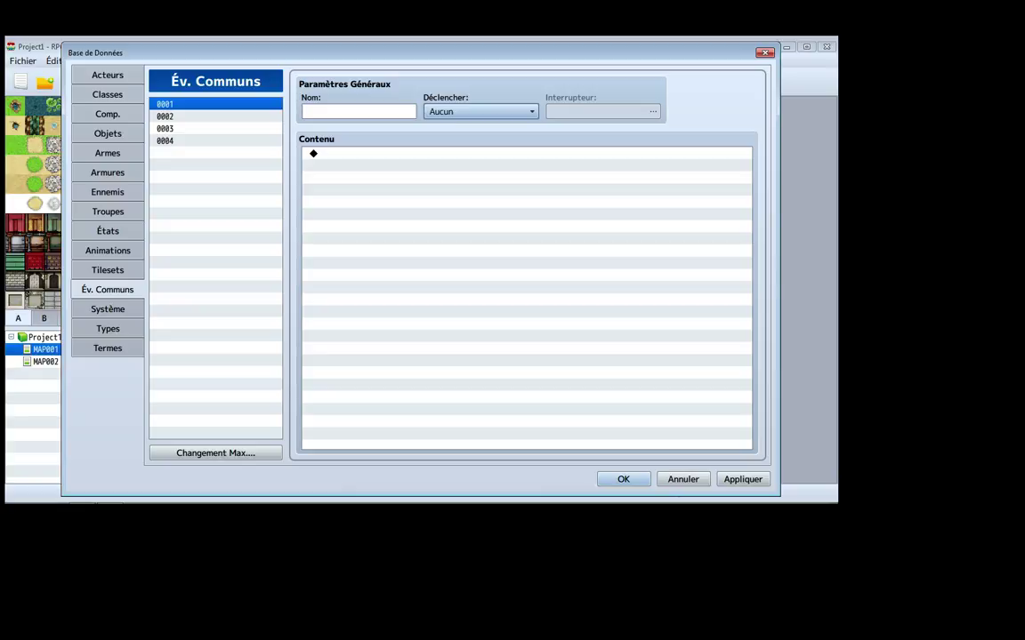
pyautogui.click(683, 479)
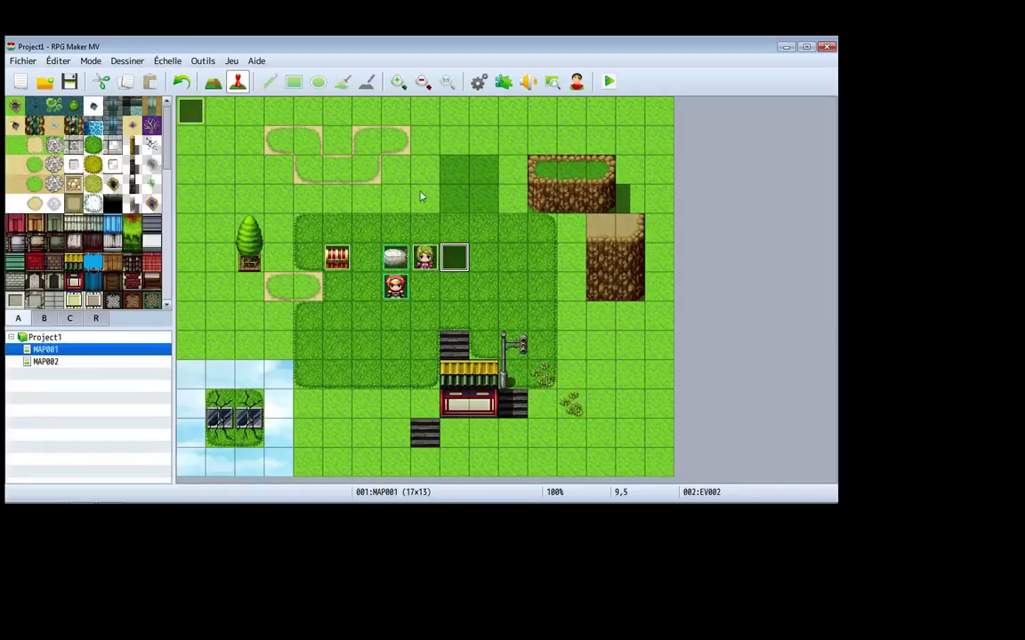
# Reopen event EV002 and review the movement, character, image, screen and audio commands available for its empty last line
pyautogui.doubleClick(451, 264)
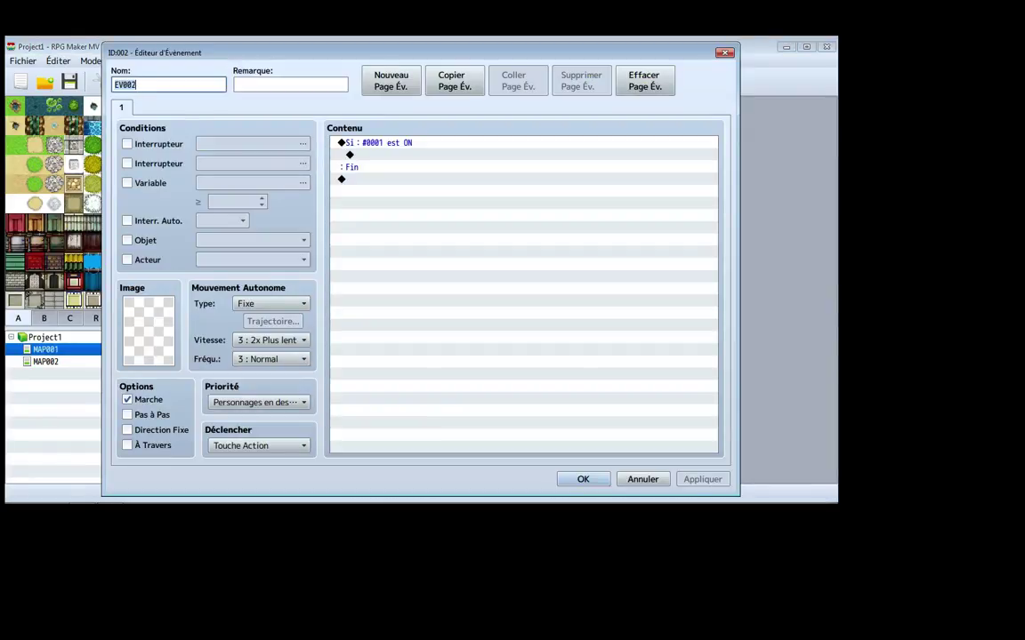
pyautogui.doubleClick(445, 179)
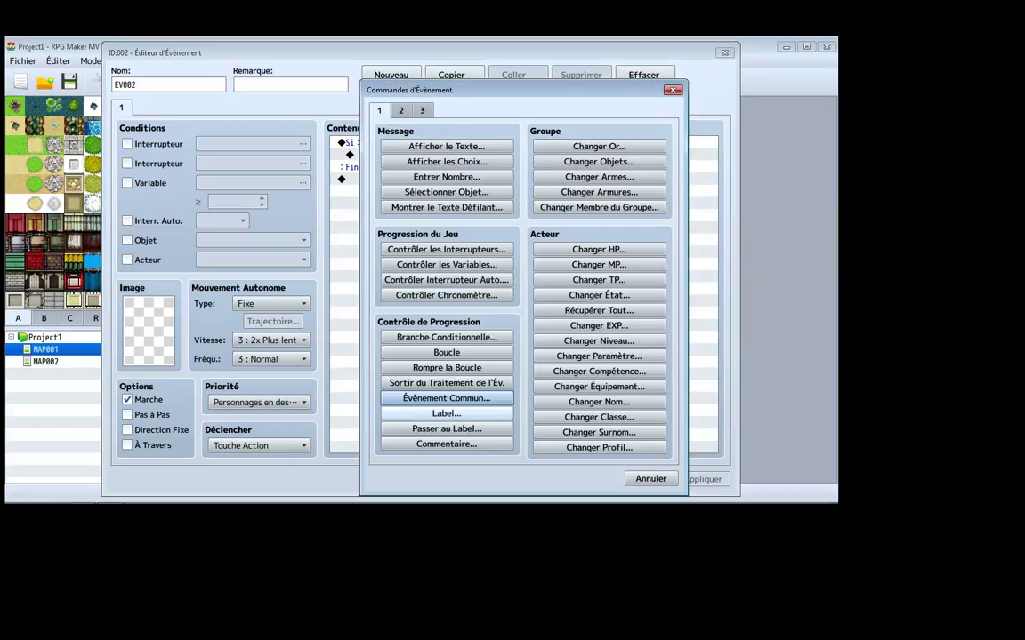
pyautogui.click(400, 110)
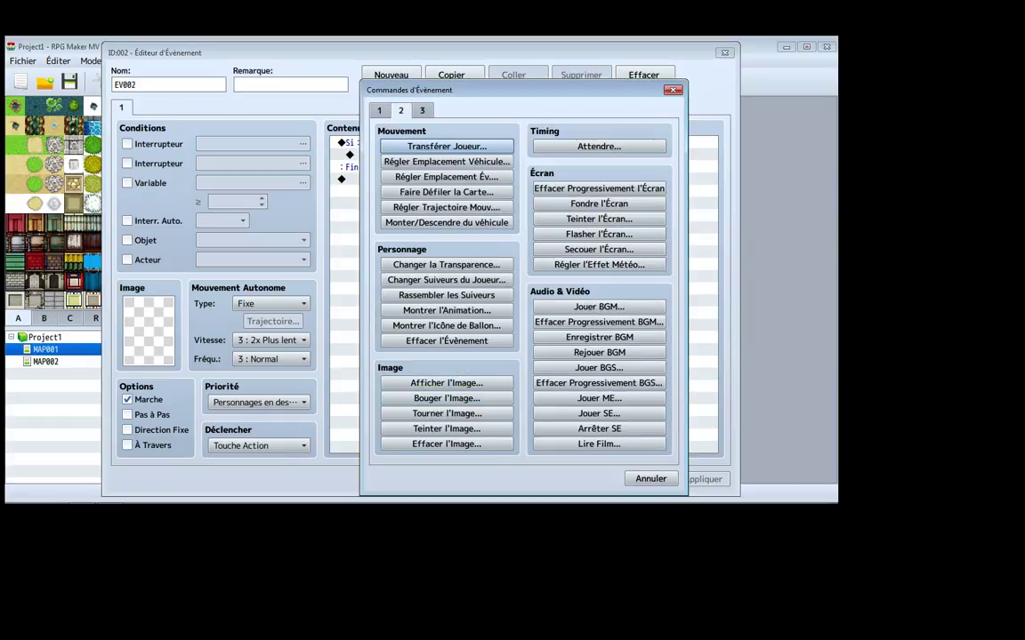
pyautogui.click(379, 110)
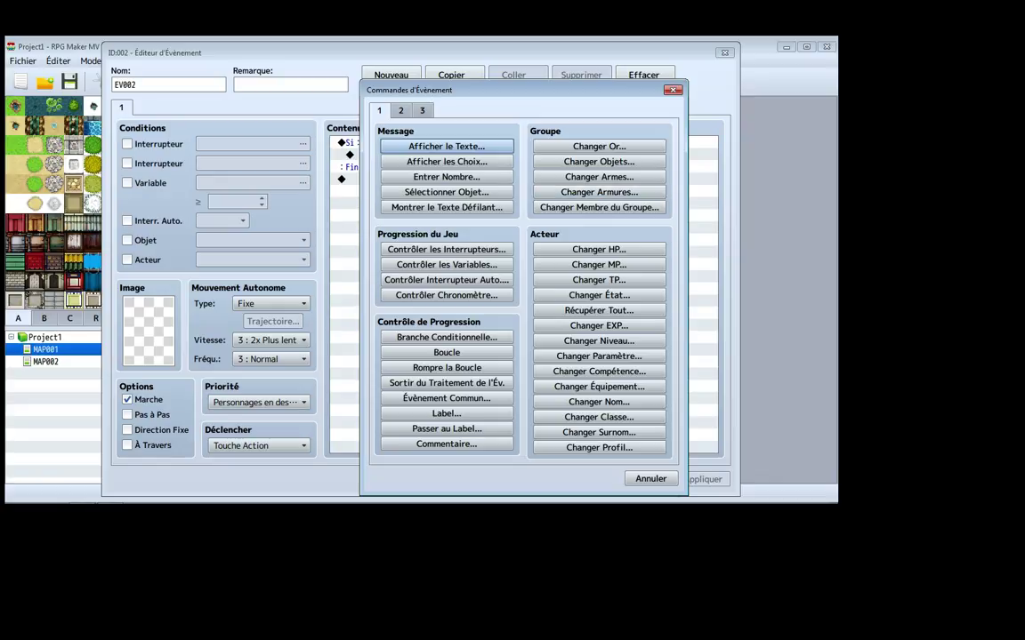
# Inspect the Changer Or, Changer Objets and Changer Armes command settings without adding any, and close event EV002
pyautogui.click(599, 146)
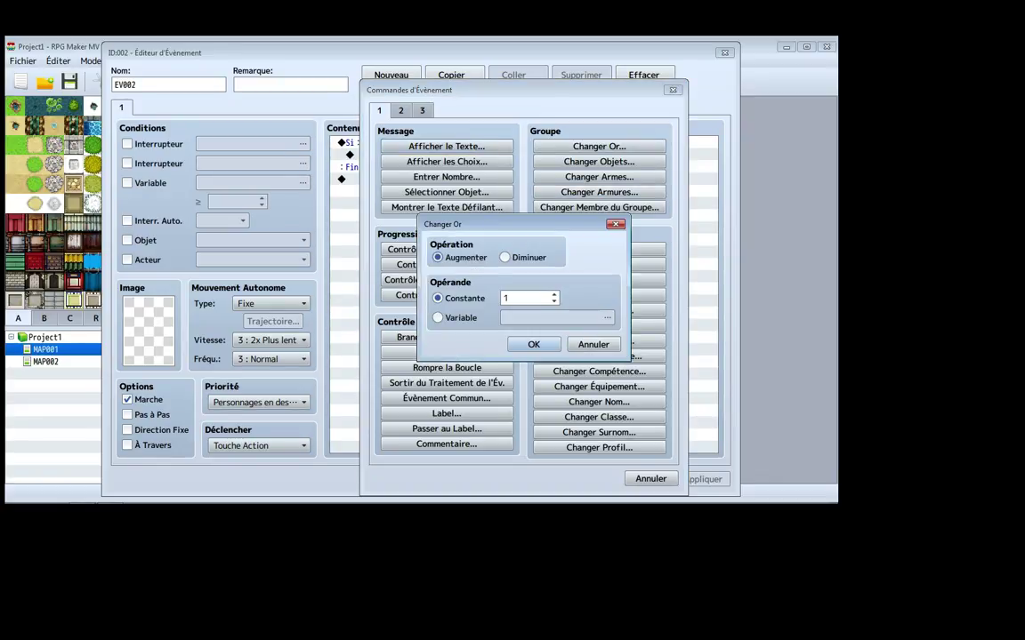
pyautogui.press('Escape')
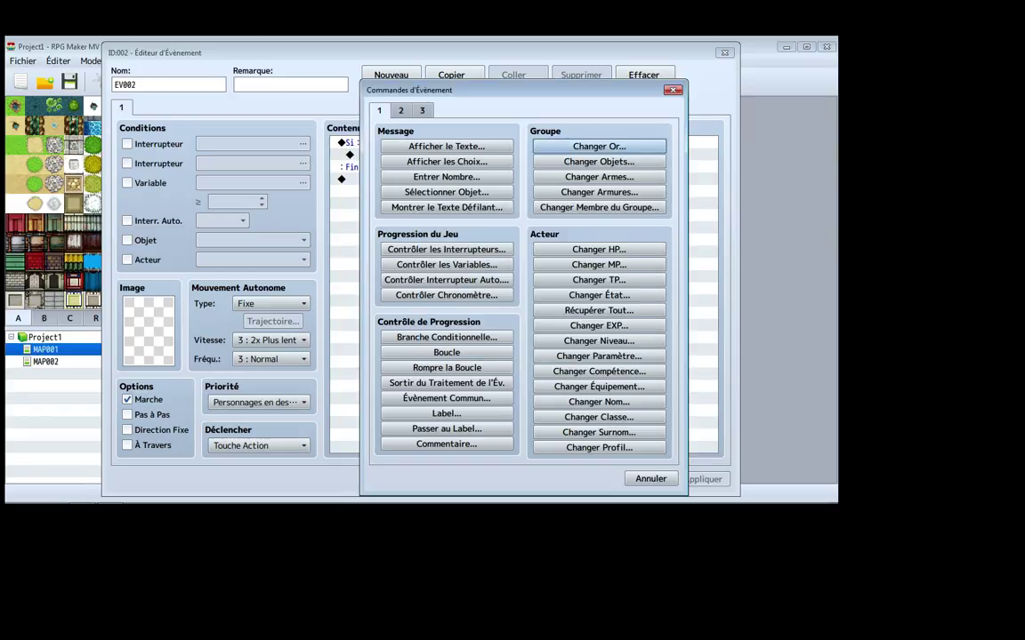
pyautogui.click(598, 161)
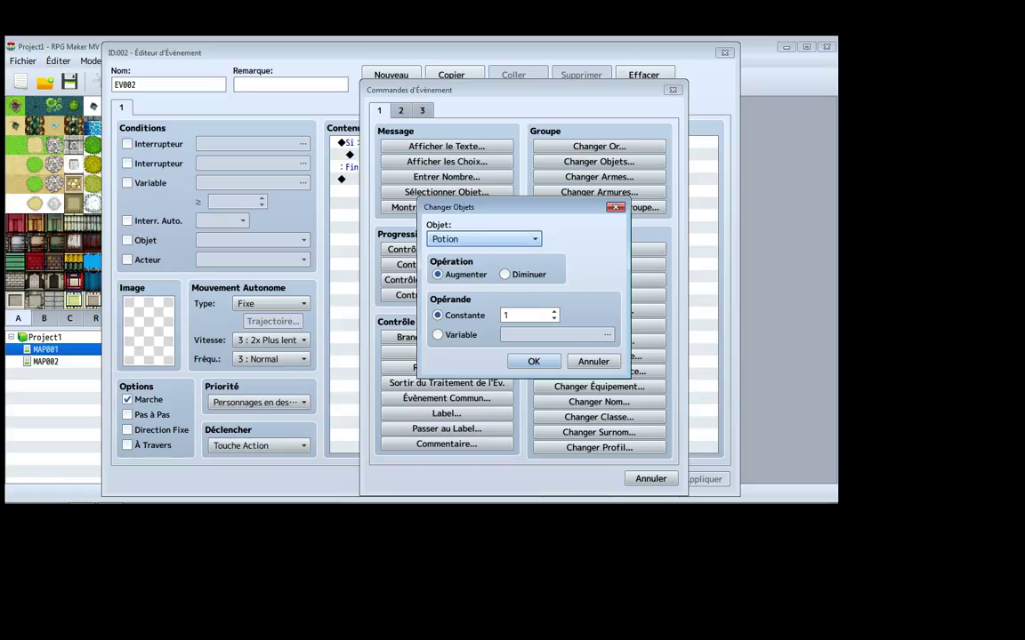
pyautogui.press('Escape')
pyautogui.press('Down')
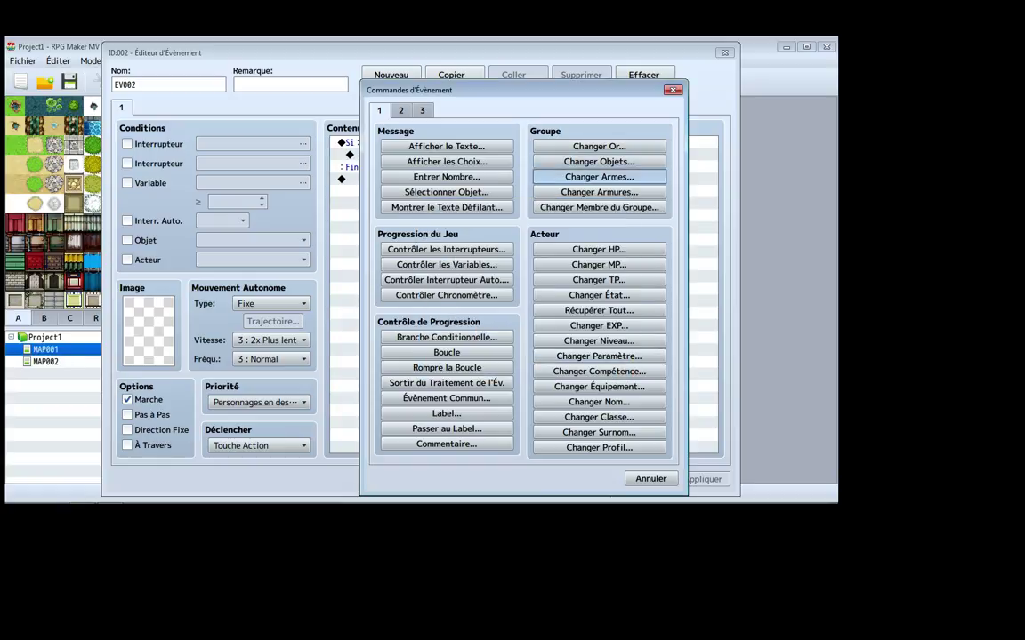
pyautogui.press('Return')
pyautogui.press('Escape')
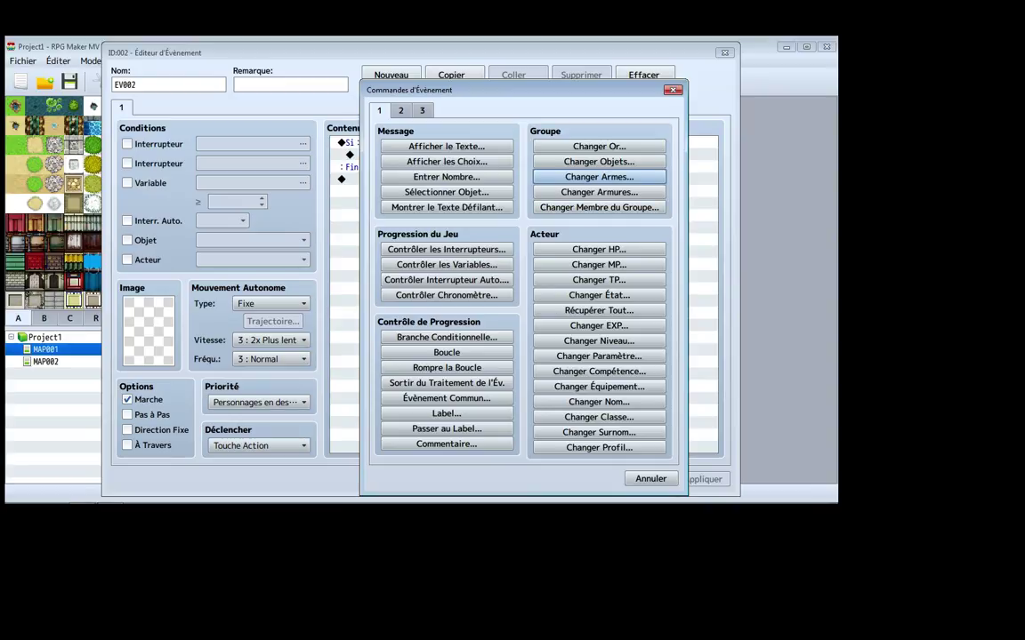
pyautogui.press('Escape')
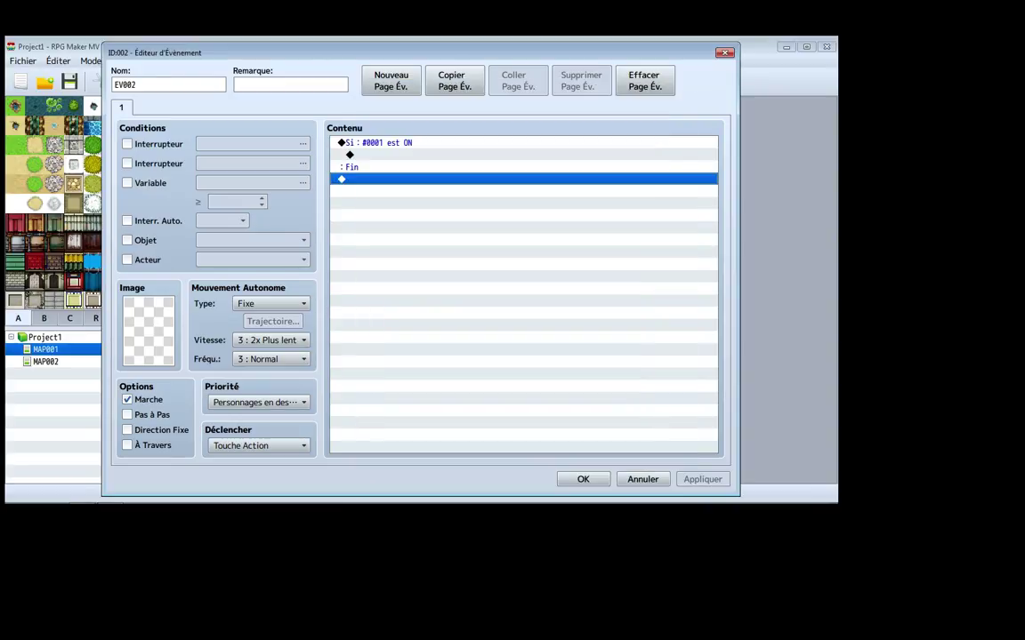
pyautogui.click(583, 478)
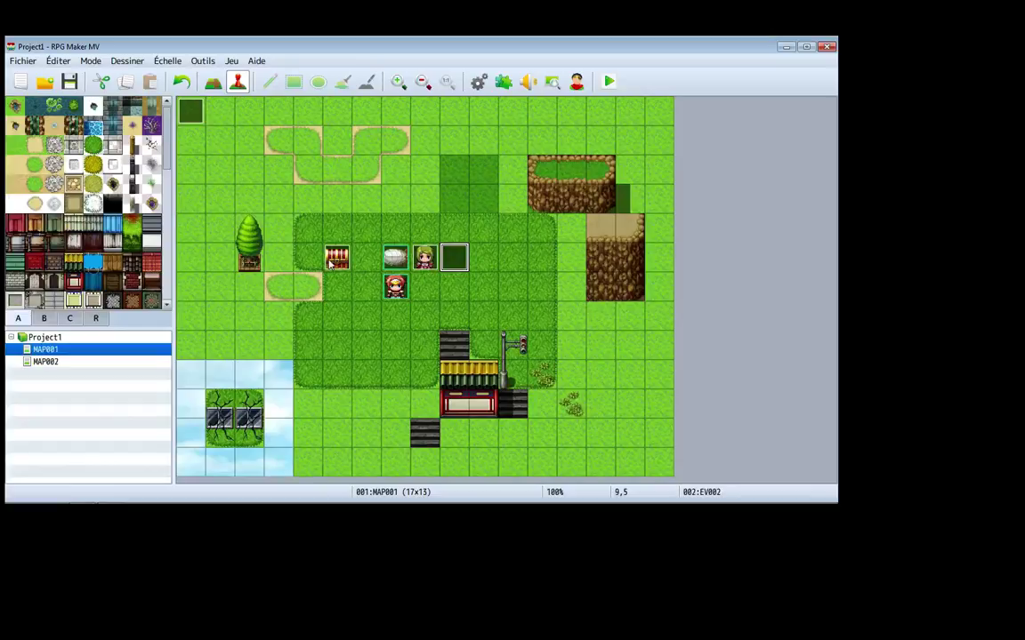
# Examine the Changer Or command inside the treasure chest event EV004, and close it without changes
pyautogui.doubleClick(335, 258)
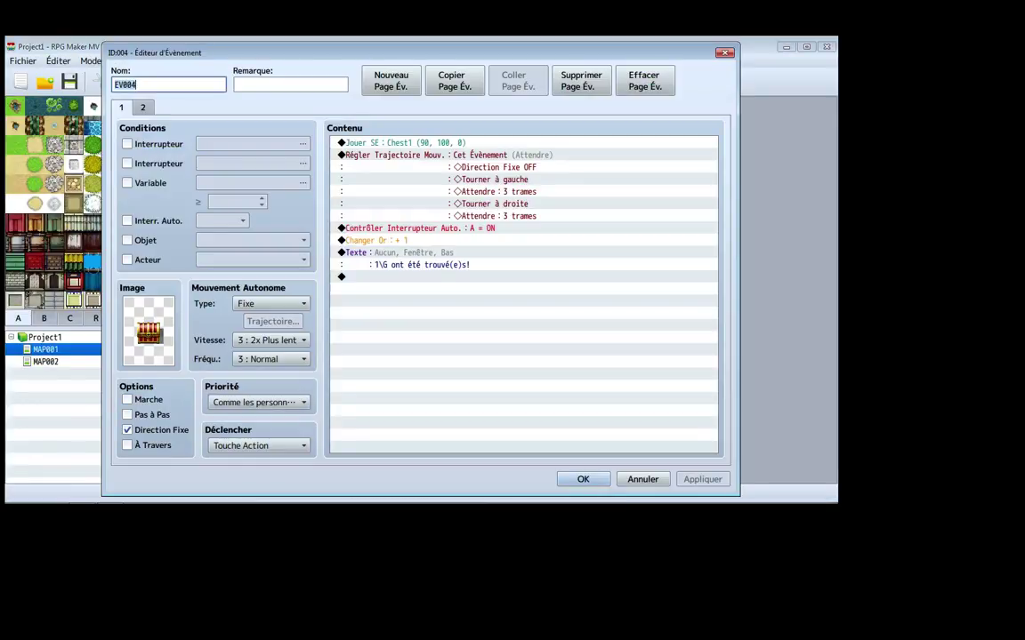
pyautogui.doubleClick(524, 240)
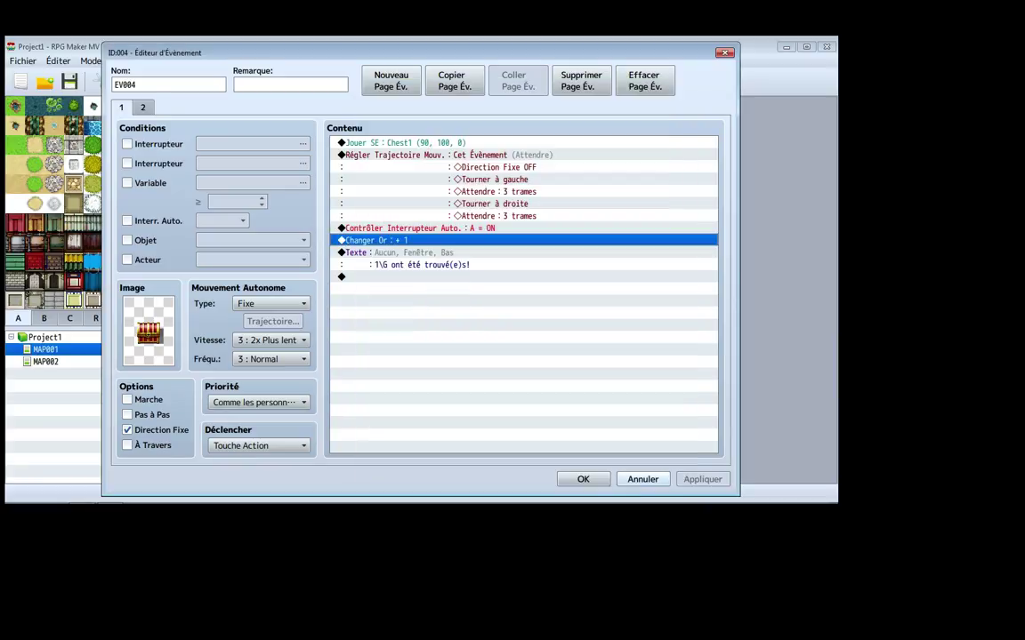
pyautogui.click(649, 478)
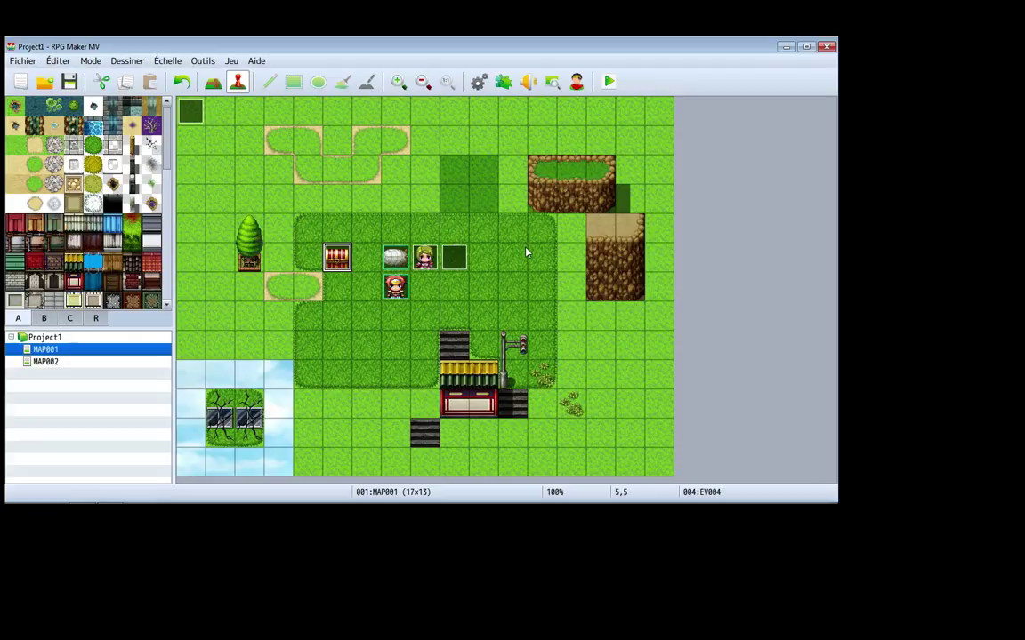
# Reopen event EV002, review the party and actor commands available for its empty last line, and close it without changes
pyautogui.doubleClick(451, 267)
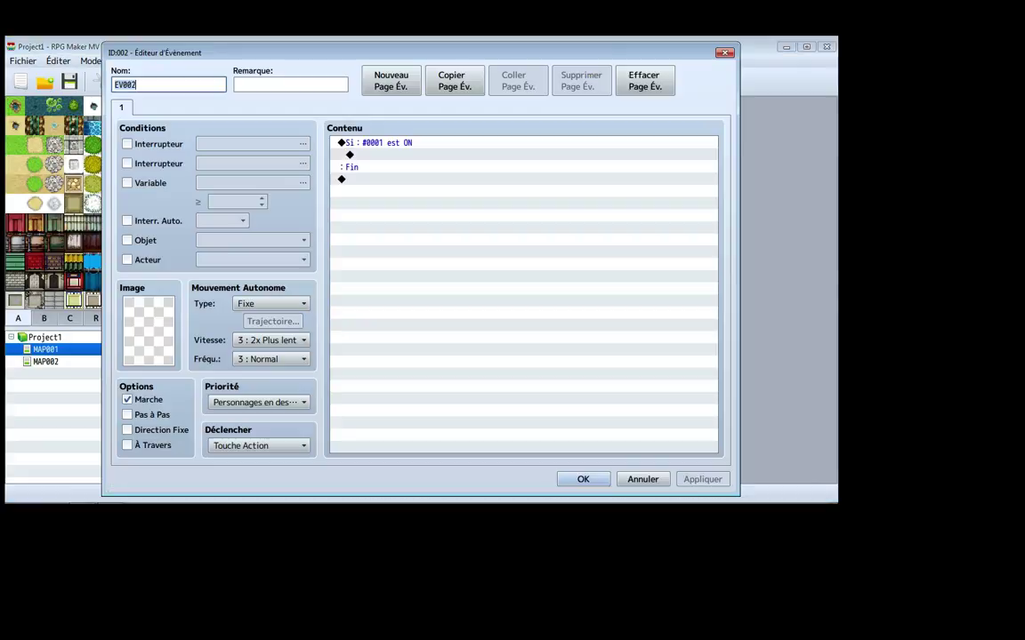
pyautogui.doubleClick(599, 179)
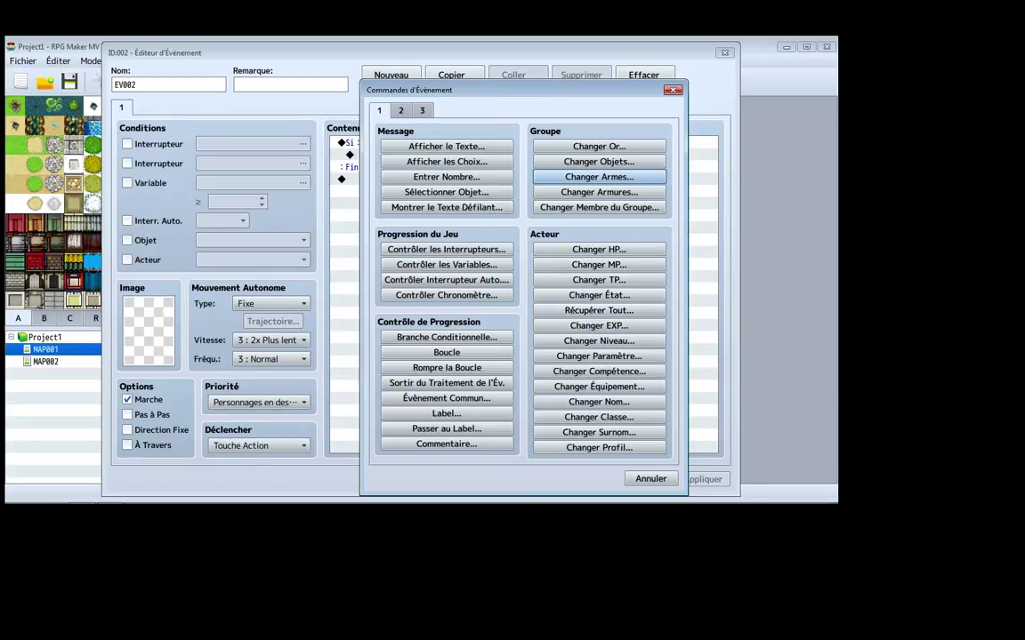
pyautogui.click(650, 479)
pyautogui.click(646, 478)
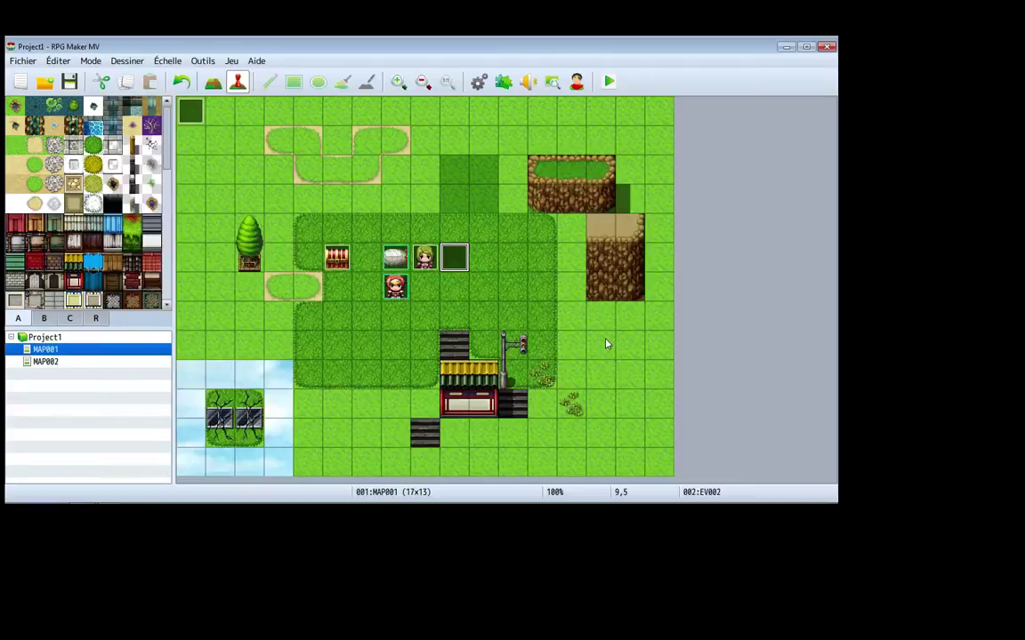
# Create a quick inn event with the default innkeeper on the empty tile 14,8 of MAP001
pyautogui.rightClick(603, 344)
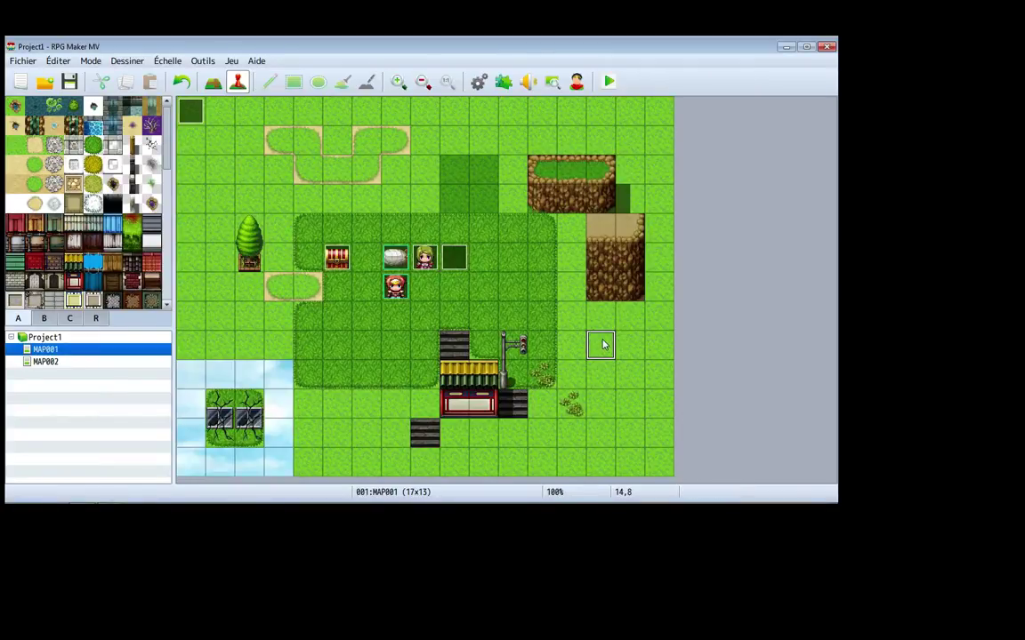
pyautogui.click(663, 448)
pyautogui.rightClick(601, 346)
pyautogui.moveTo(654, 447)
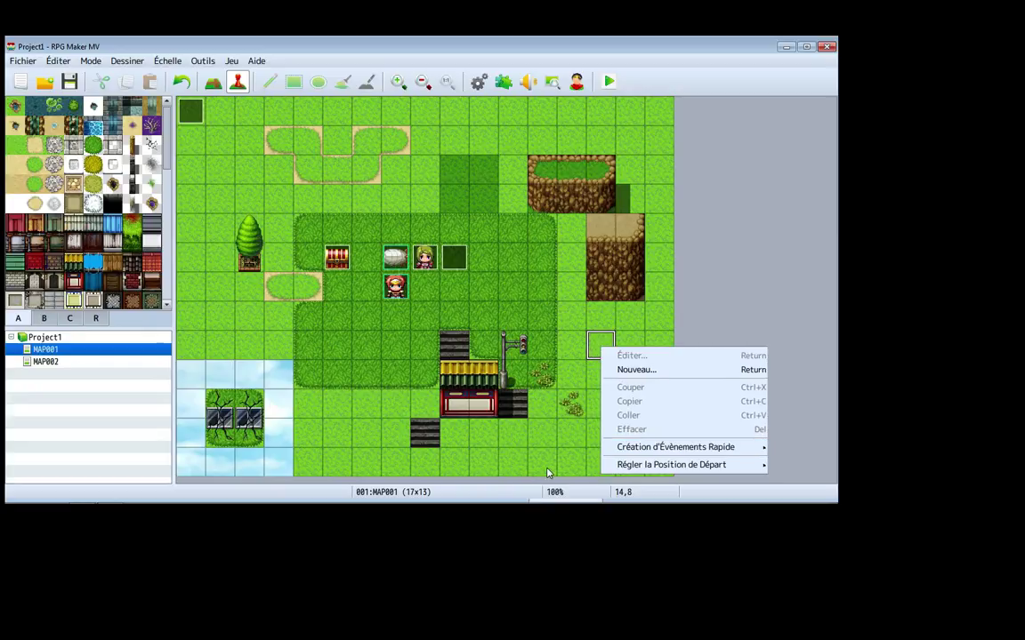
pyautogui.click(539, 489)
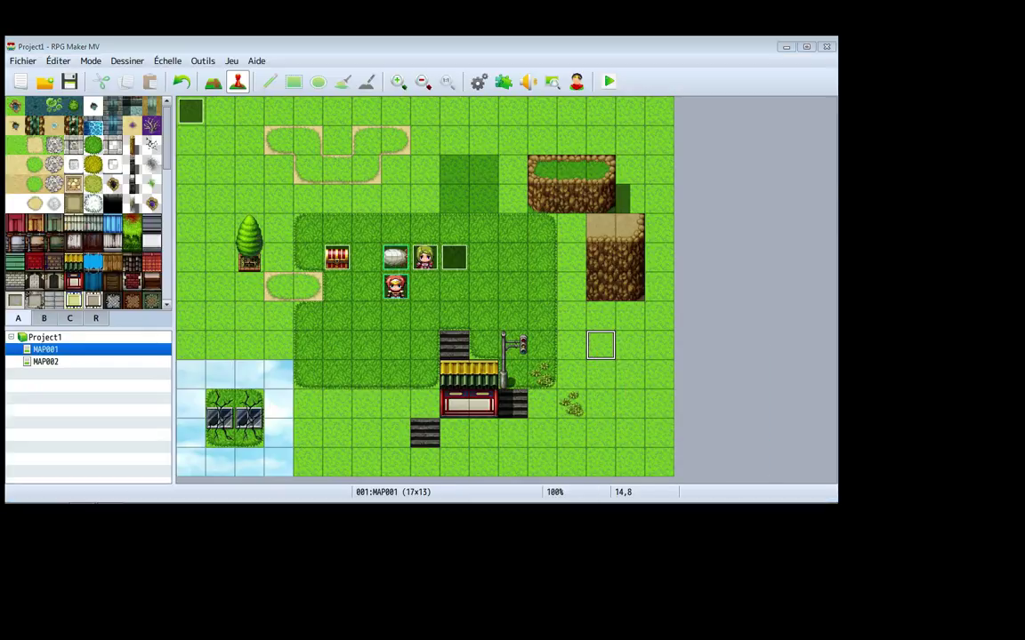
pyautogui.press('Return')
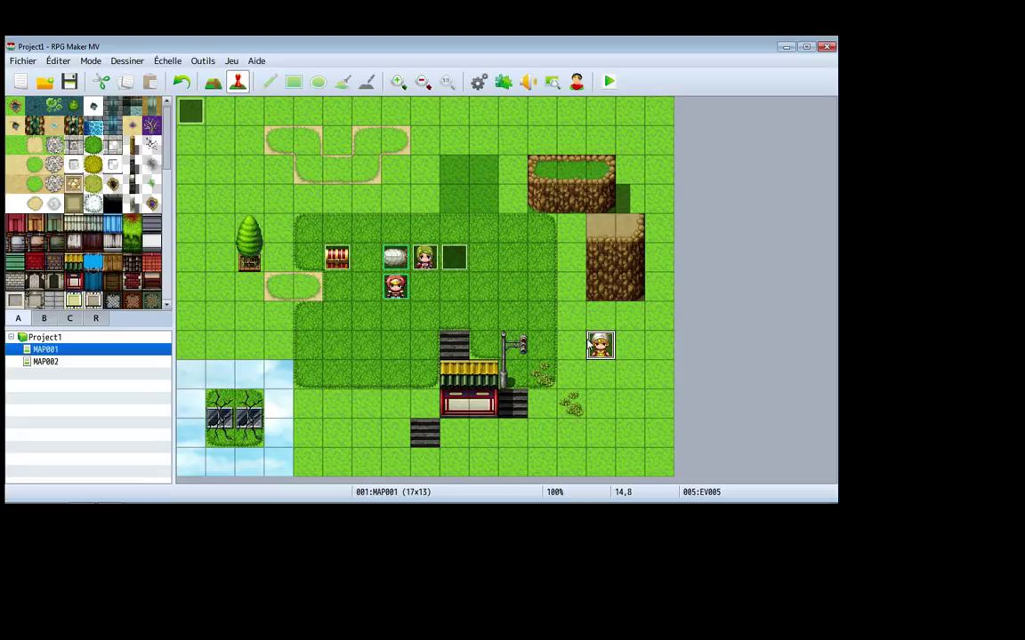
# Examine the inn event's commands, including the Récupérer Tout line, without changing them, and delete the event from tile 14,8
pyautogui.press('Return')
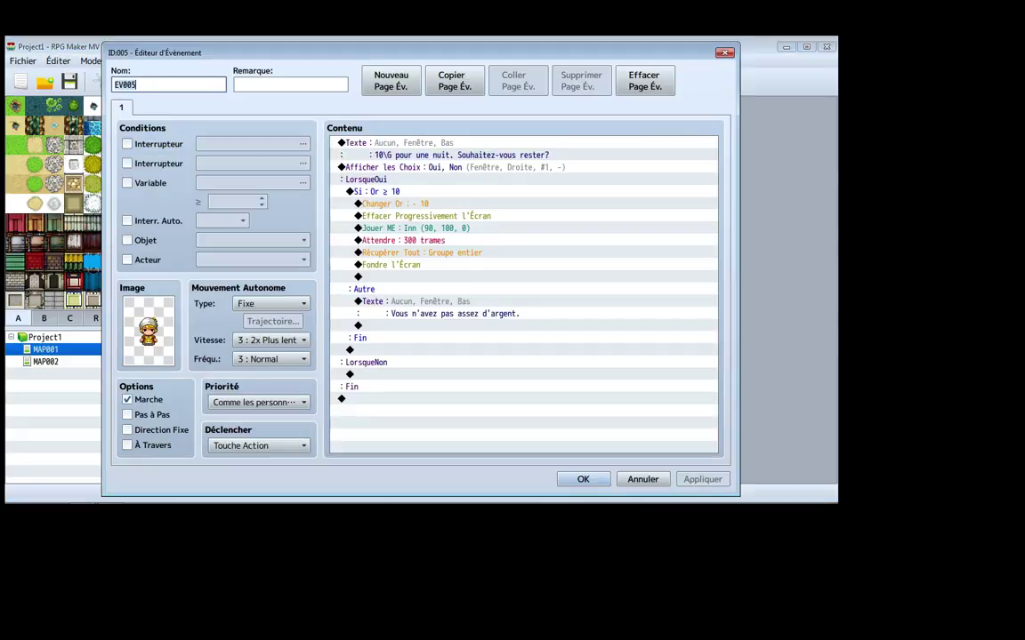
pyautogui.doubleClick(599, 253)
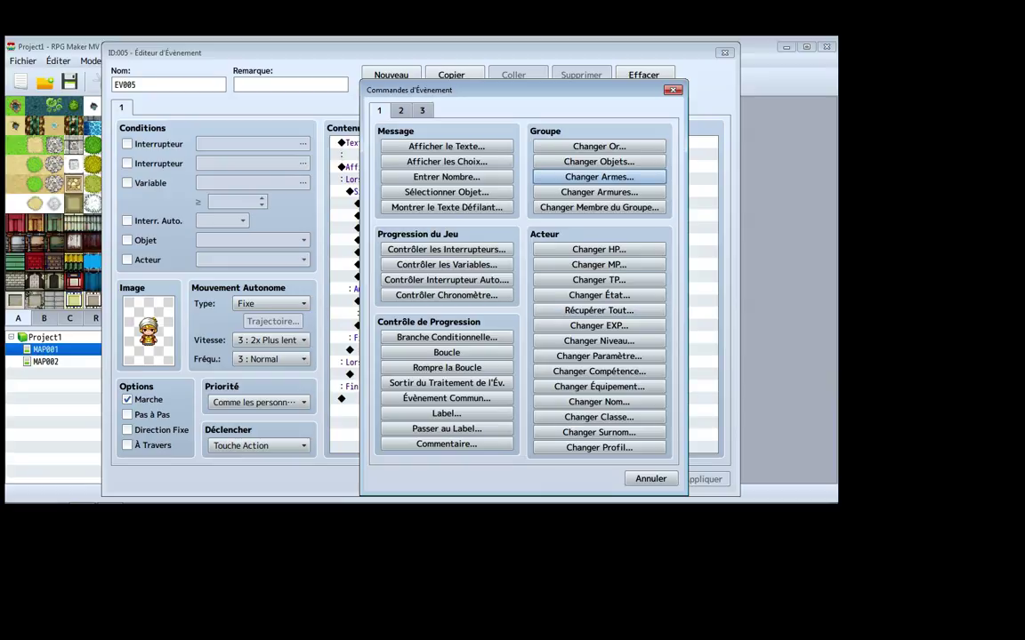
pyautogui.press('Escape')
pyautogui.click(642, 478)
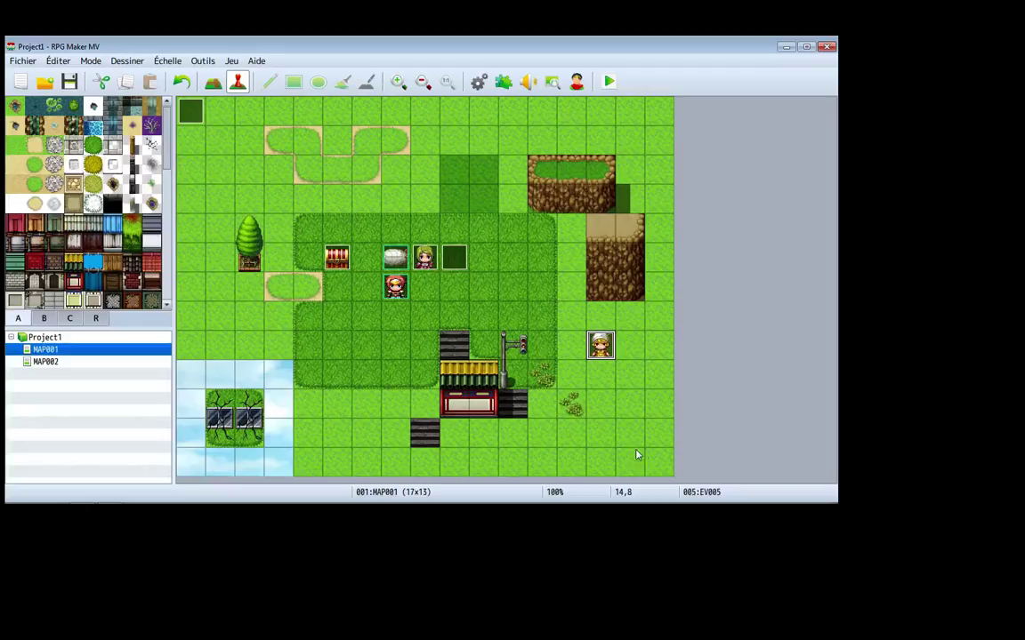
pyautogui.press('Delete')
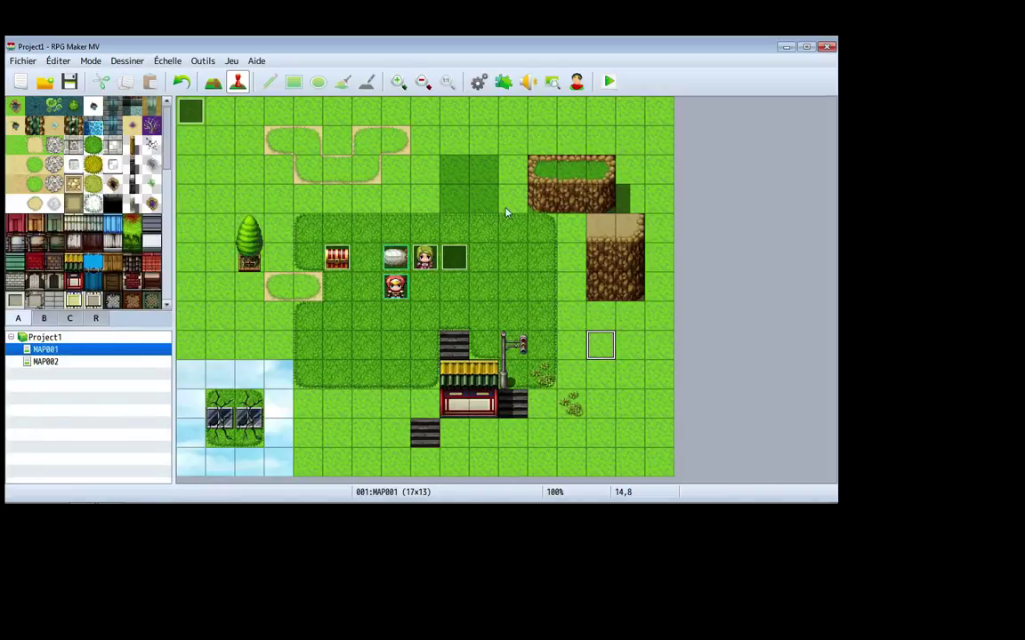
# Create a new event on tile 14,8 and inspect the Changer HP and Changer Profil command settings without adding either
pyautogui.doubleClick(589, 344)
pyautogui.doubleClick(445, 142)
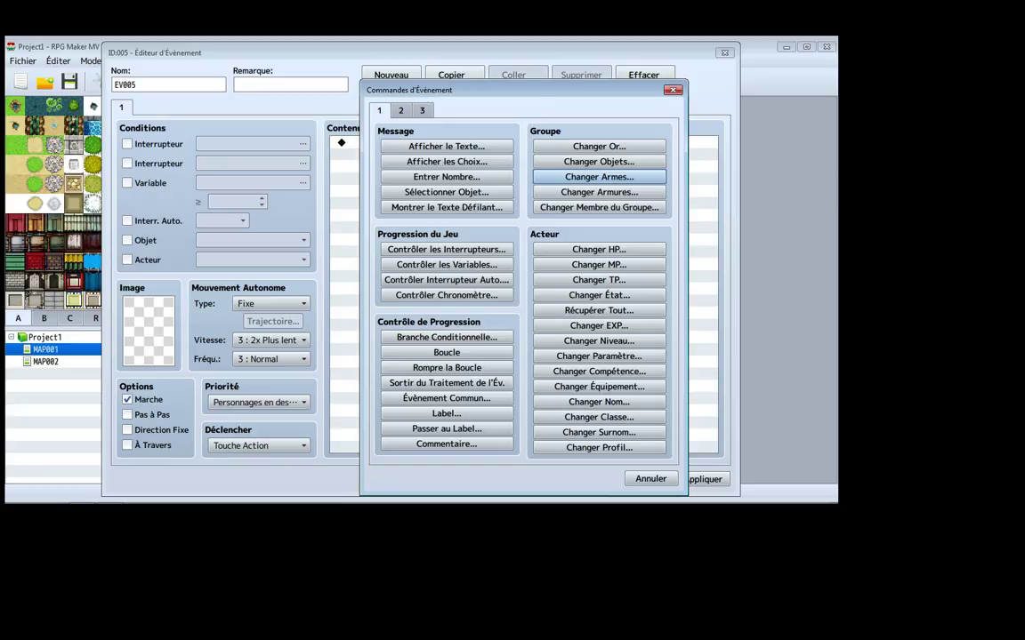
pyautogui.click(598, 249)
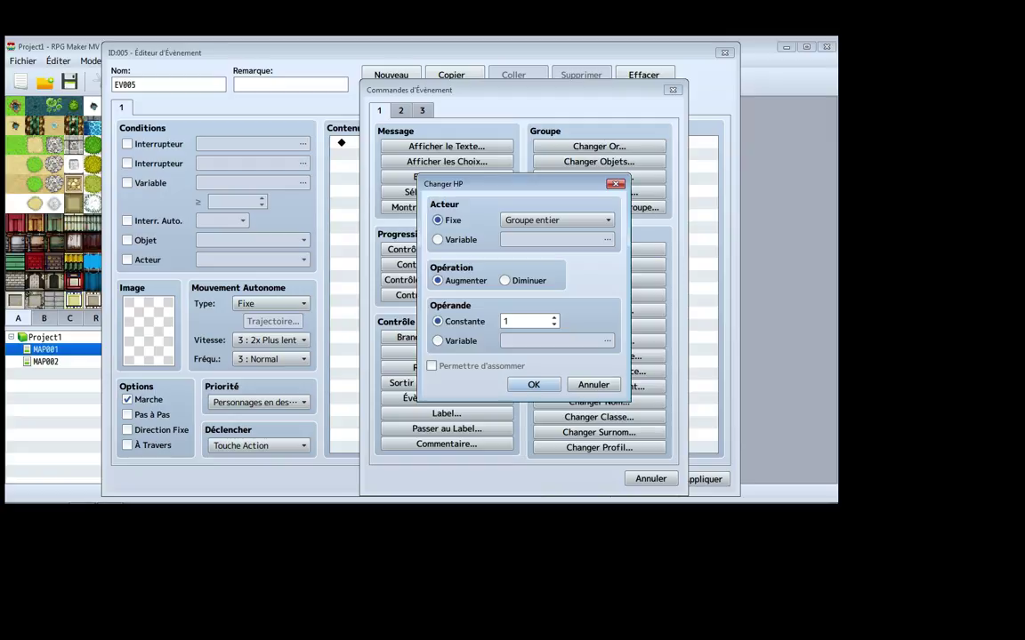
pyautogui.click(593, 384)
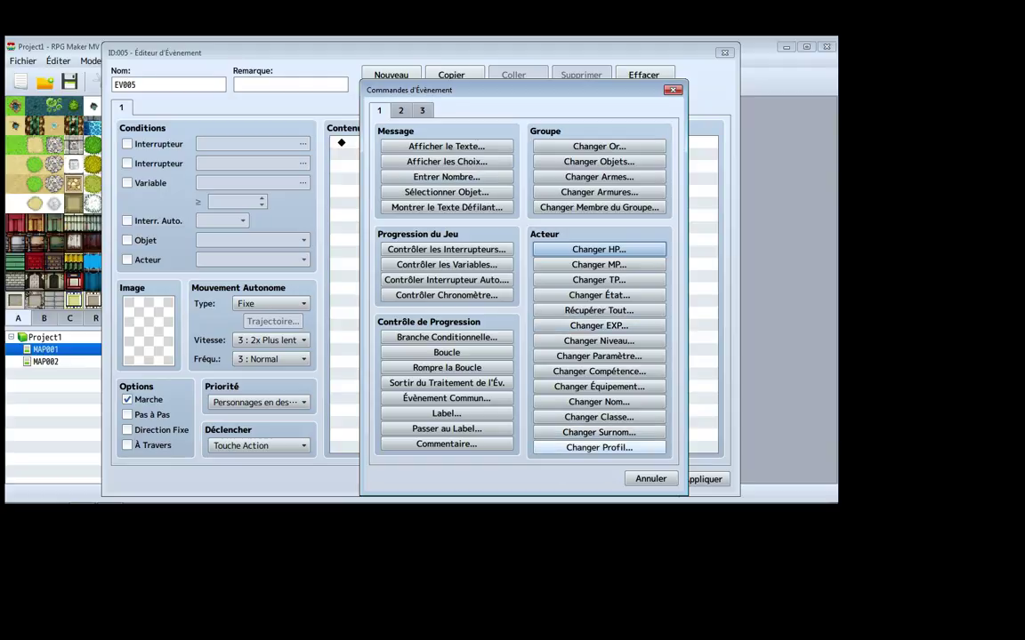
pyautogui.click(599, 448)
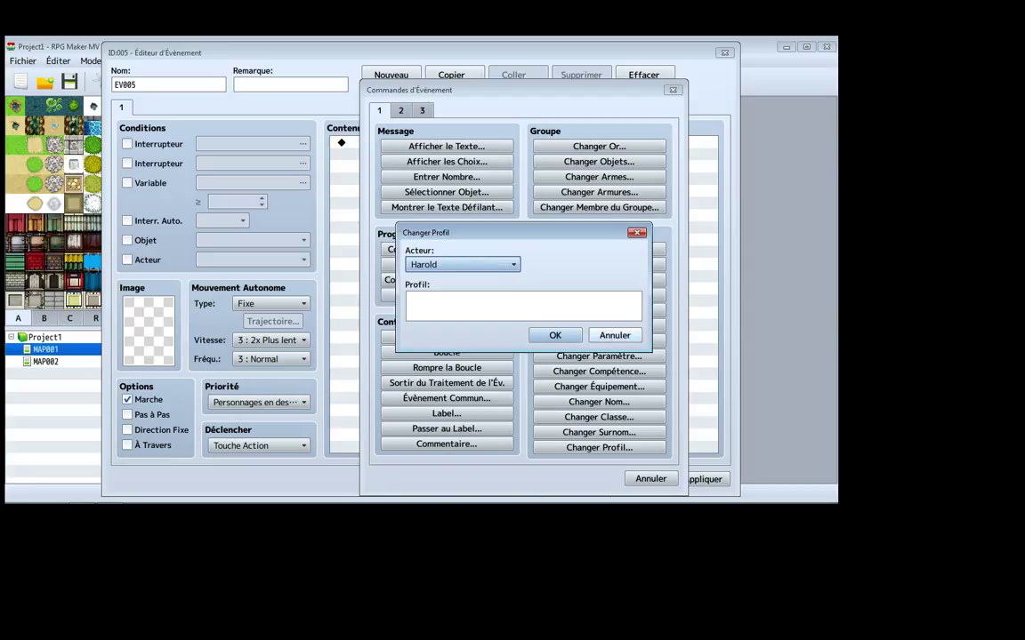
pyautogui.click(615, 335)
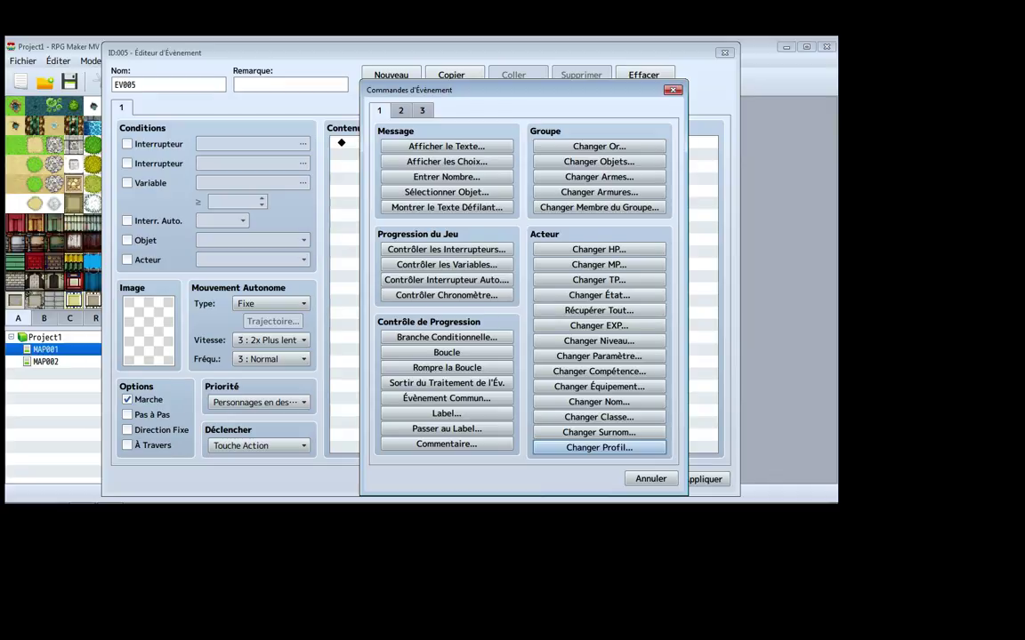
# Inspect the Transférer Joueur command with Désignation avec des variables without adding it, and save the empty event EV005
pyautogui.click(400, 110)
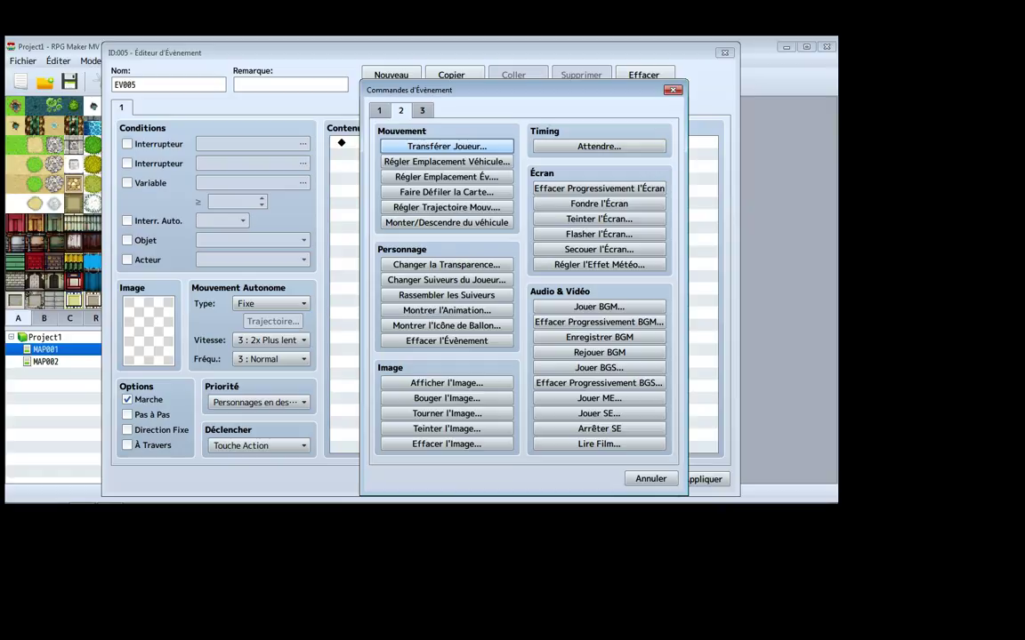
pyautogui.press('Return')
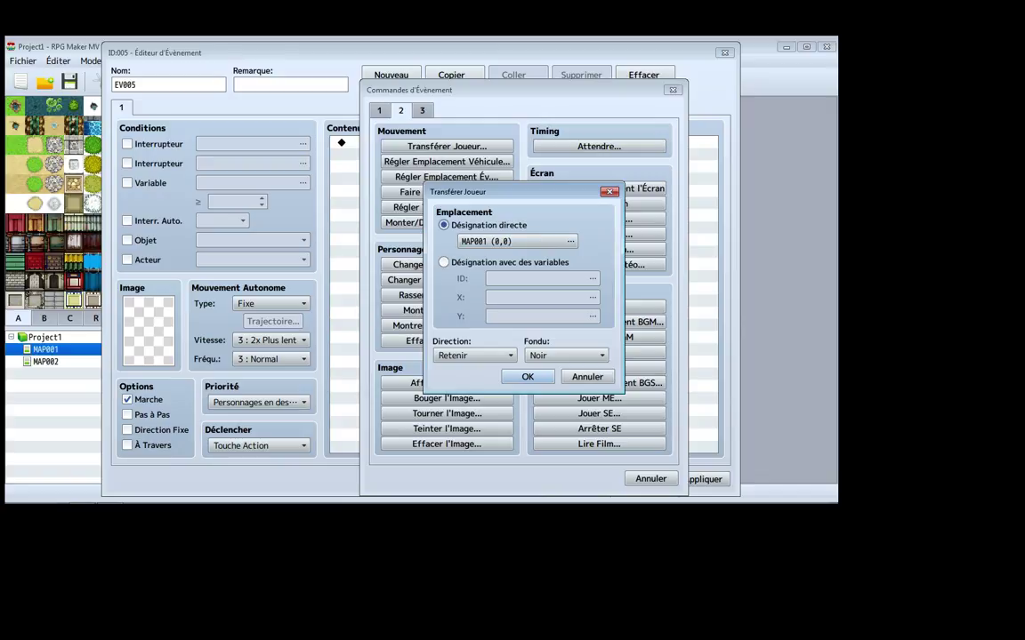
pyautogui.click(444, 262)
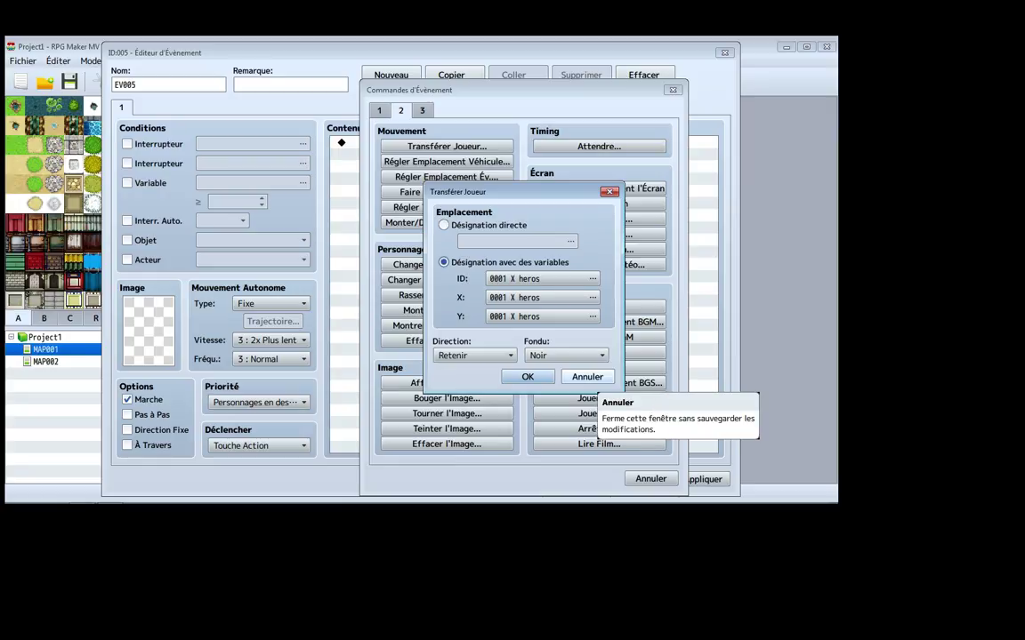
pyautogui.click(587, 377)
pyautogui.press('Escape')
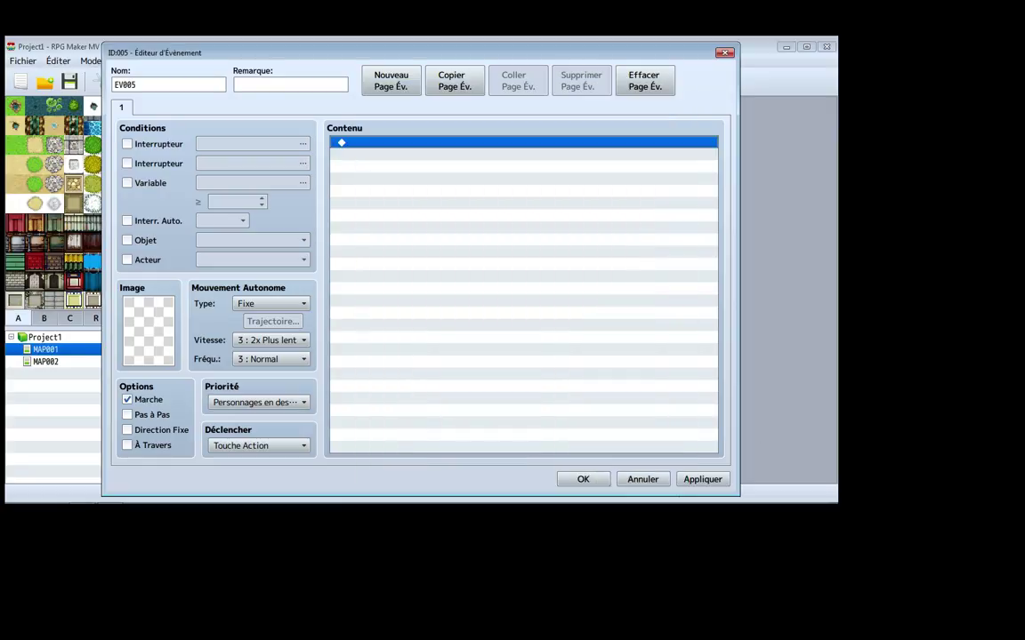
pyautogui.click(578, 481)
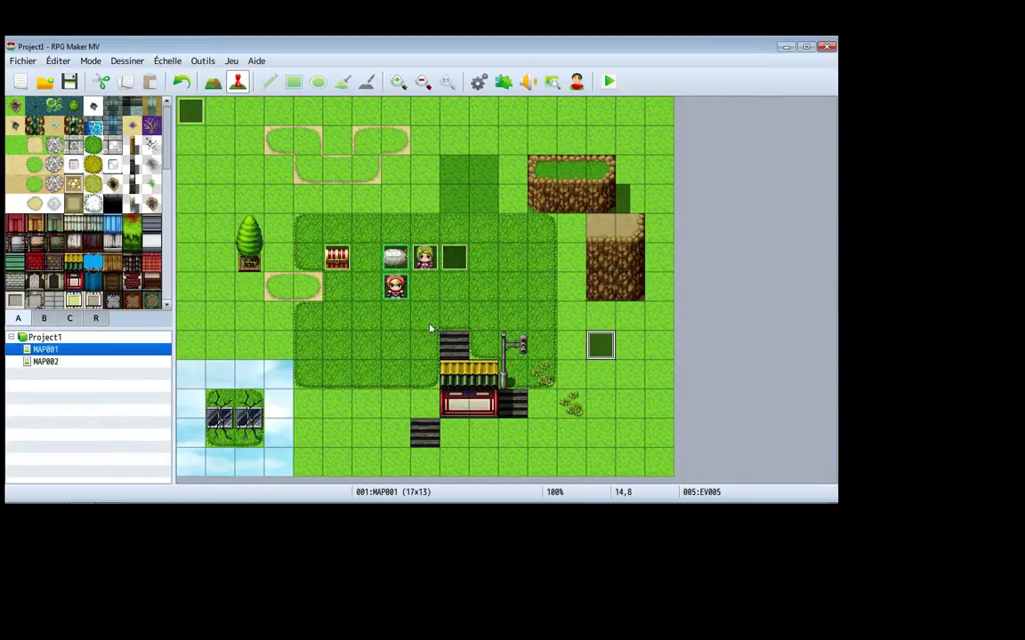
# View the map MAP002 and return to MAP001
pyautogui.click(660, 113)
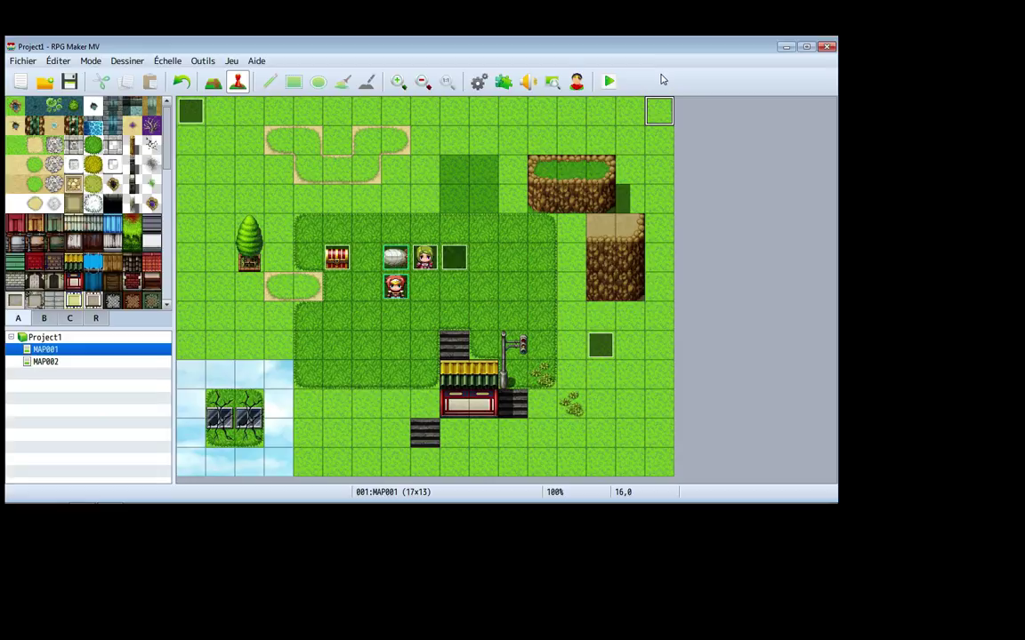
pyautogui.click(59, 363)
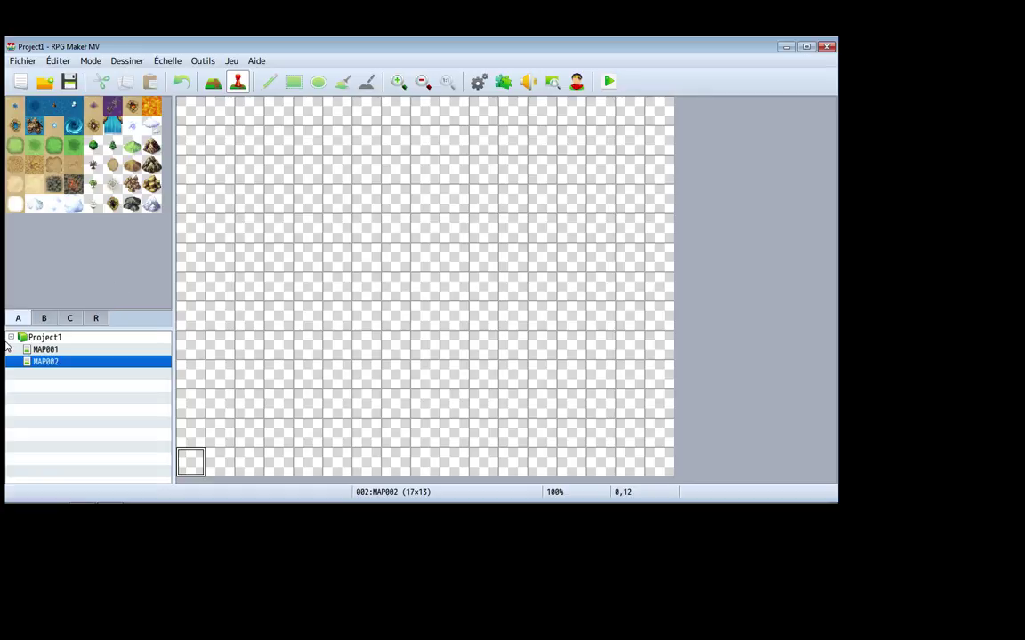
pyautogui.press('Up')
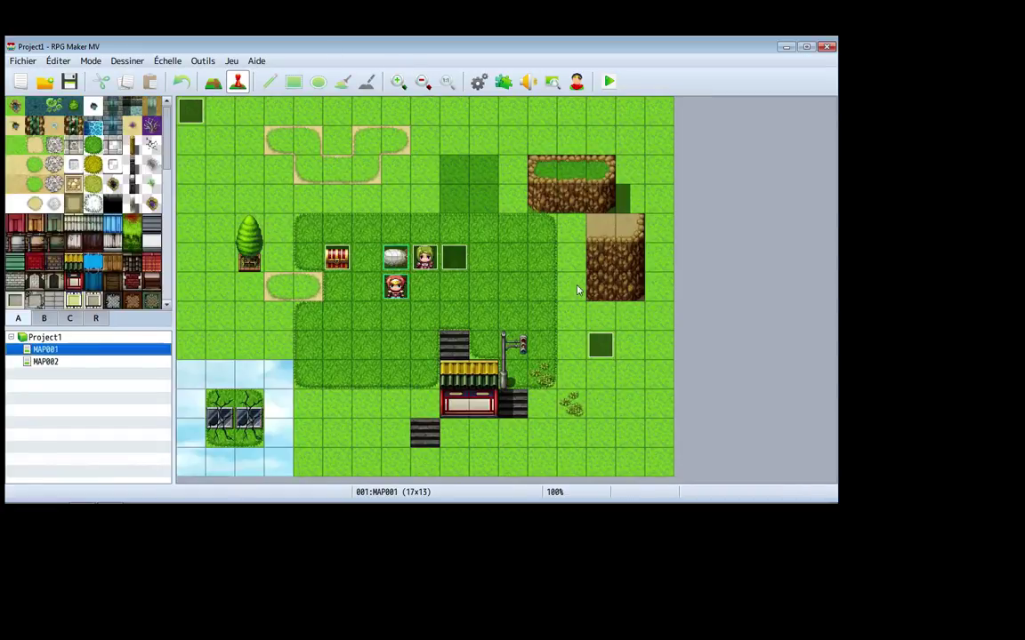
# Reopen event EV005, inspect the Régler Emplacement Véhicule command settings, and close the event without adding anything
pyautogui.doubleClick(610, 339)
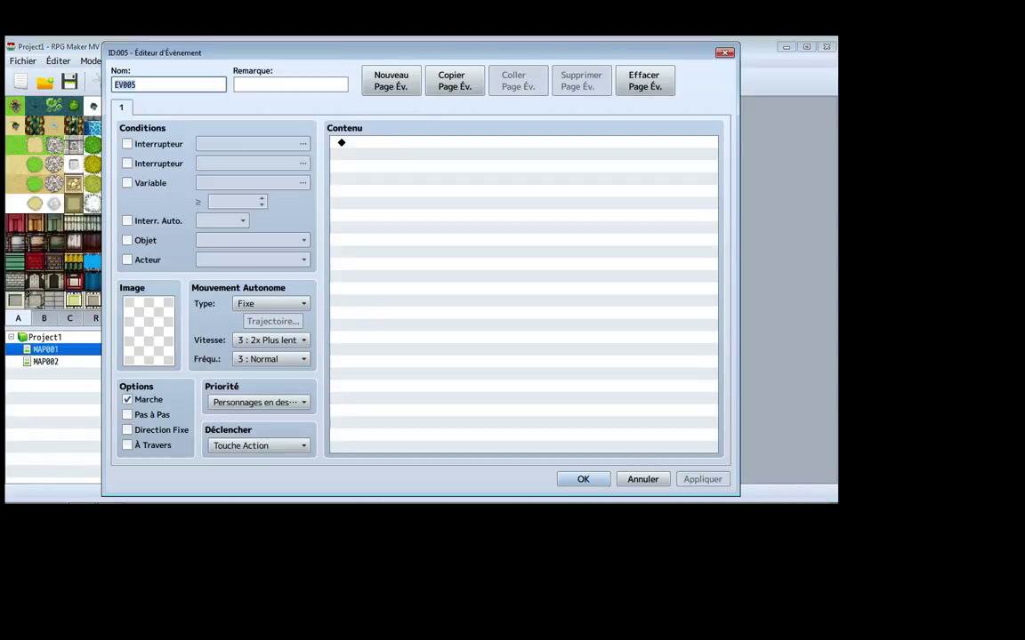
pyautogui.press('Return')
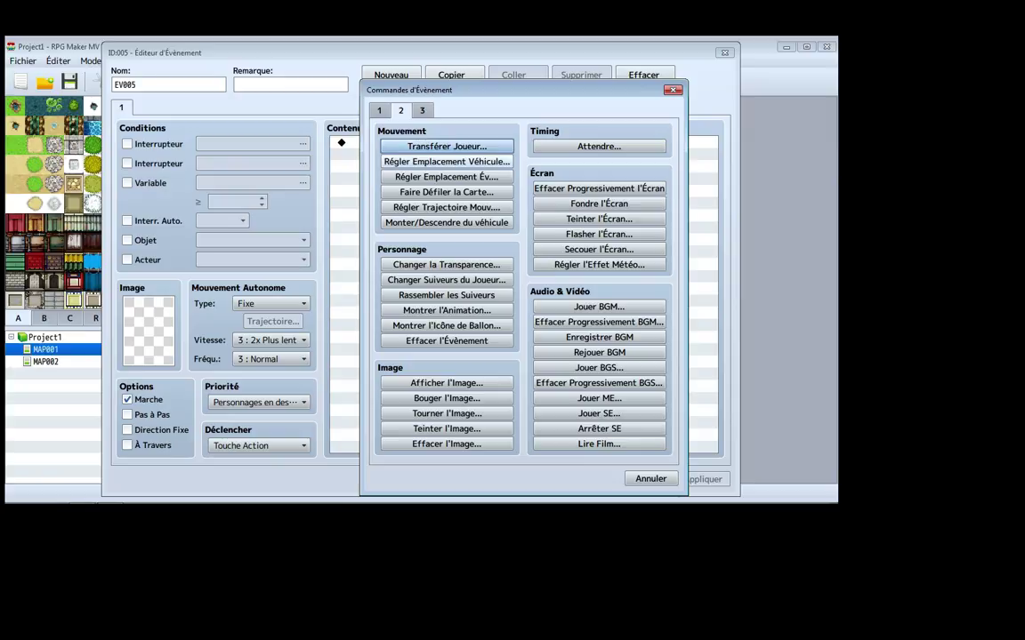
pyautogui.click(446, 161)
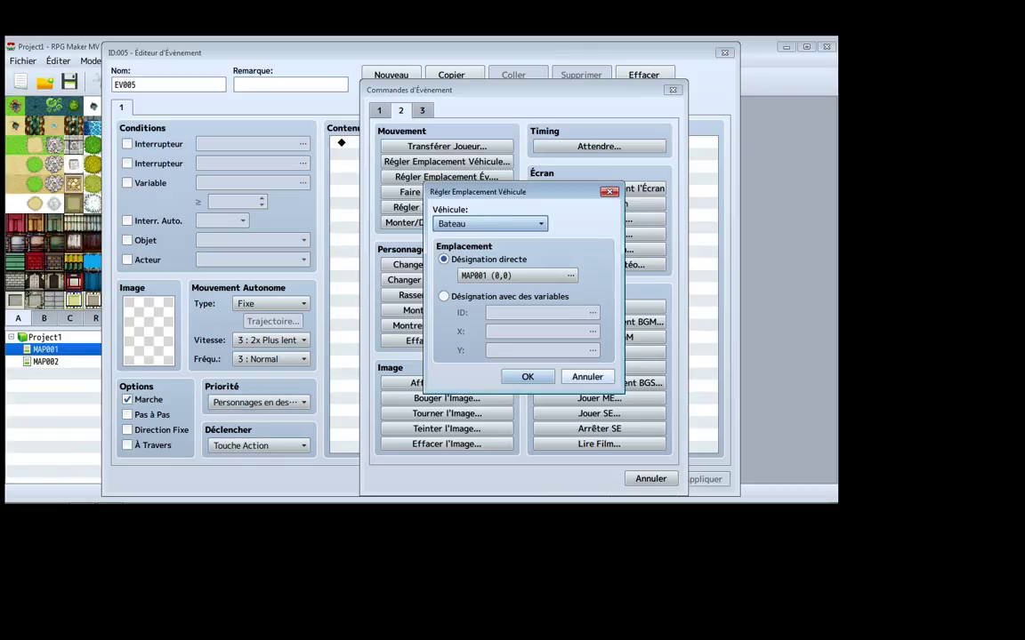
pyautogui.press('Escape')
pyautogui.press('Escape')
pyautogui.click(642, 478)
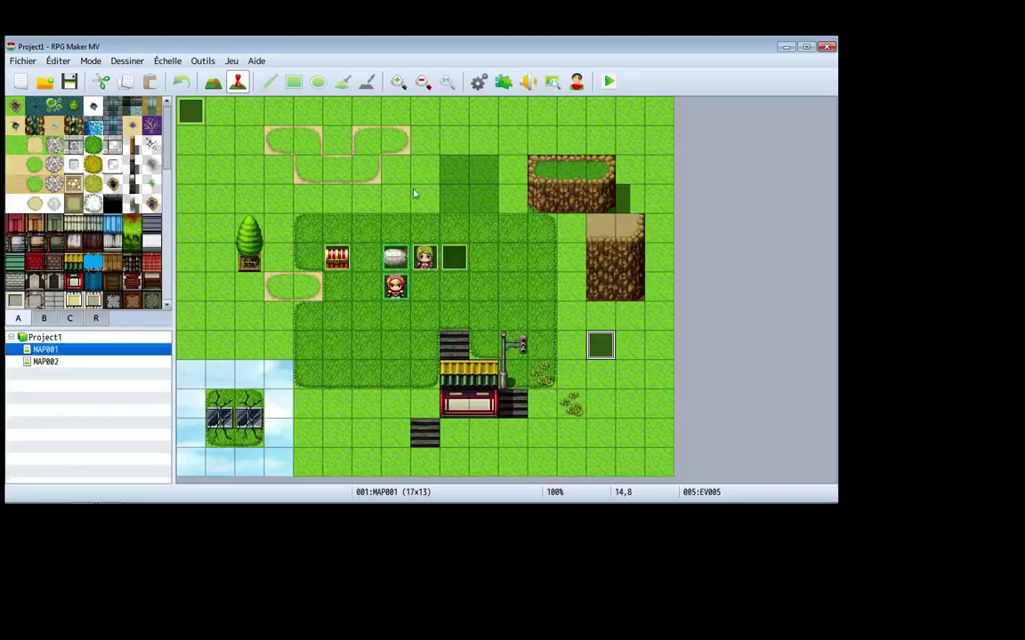
# View the starting position choices for the player and vehicles on tile 7,3 without setting any
pyautogui.click(393, 254)
pyautogui.rightClick(385, 199)
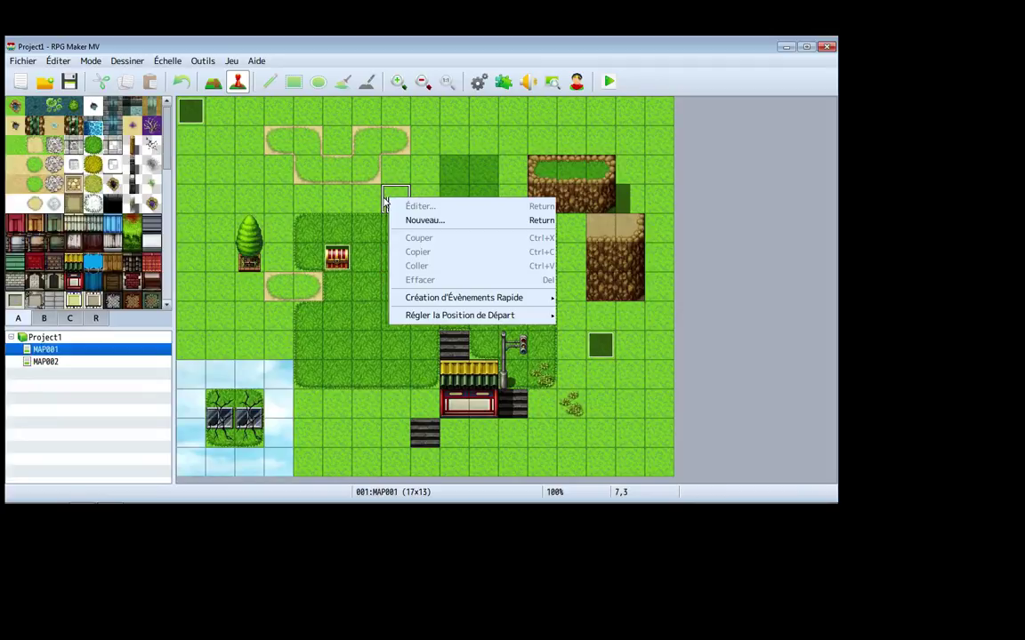
pyautogui.moveTo(409, 299)
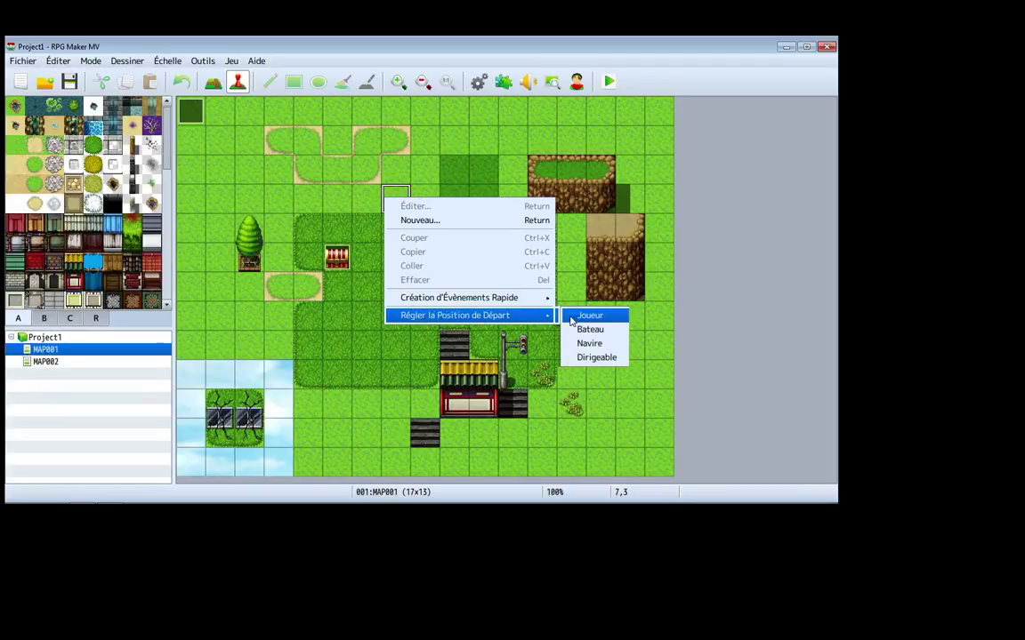
pyautogui.click(527, 167)
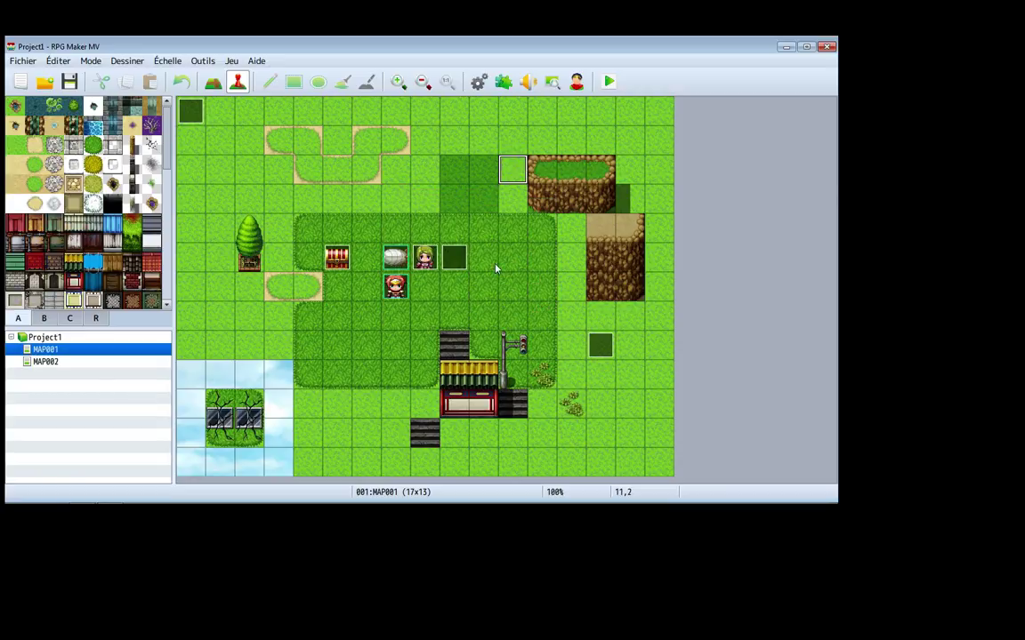
pyautogui.click(601, 348)
pyautogui.doubleClick(600, 348)
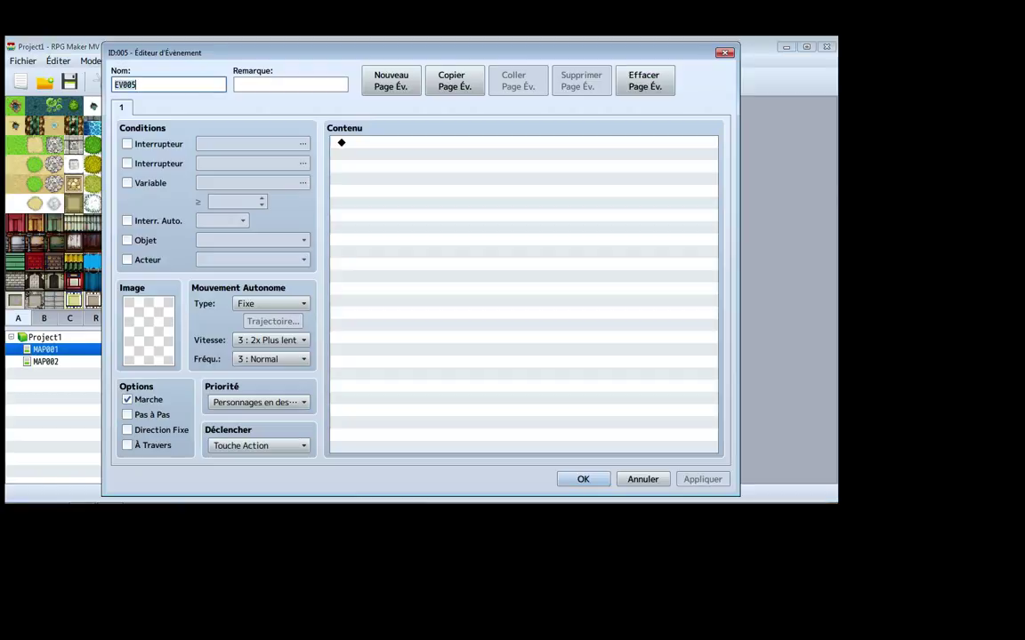
pyautogui.click(642, 478)
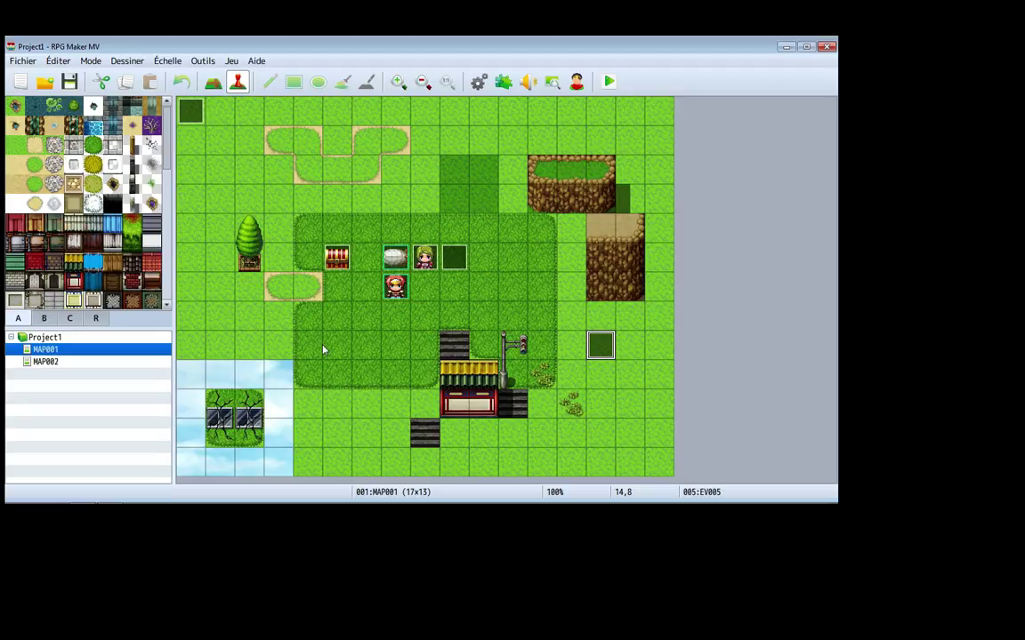
# Open event EV002 and inspect the Régler Emplacement Év. command settings without adding the command
pyautogui.doubleClick(454, 257)
pyautogui.doubleClick(446, 179)
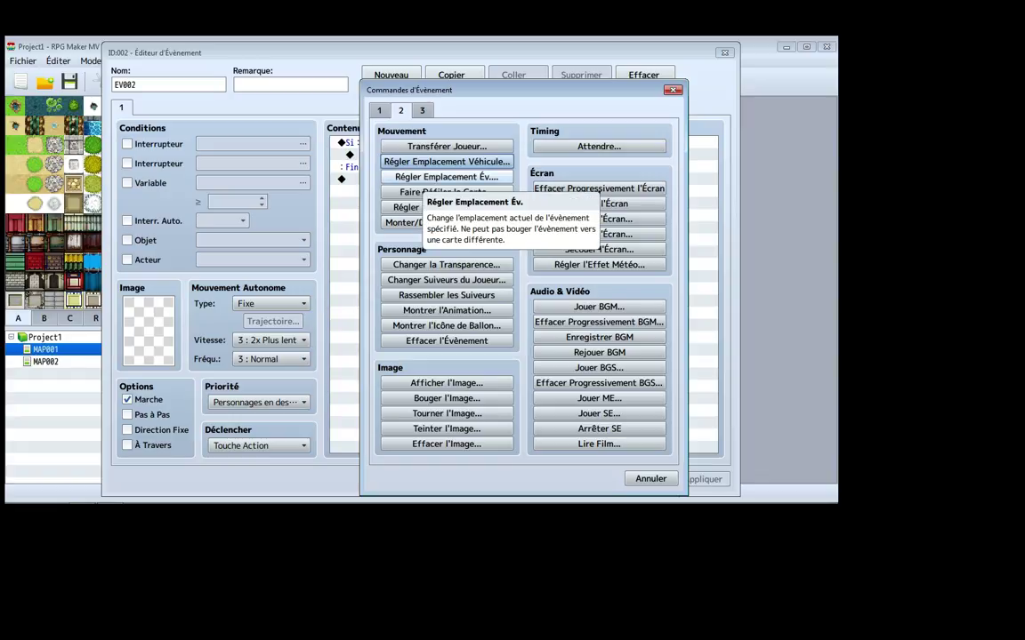
pyautogui.click(446, 176)
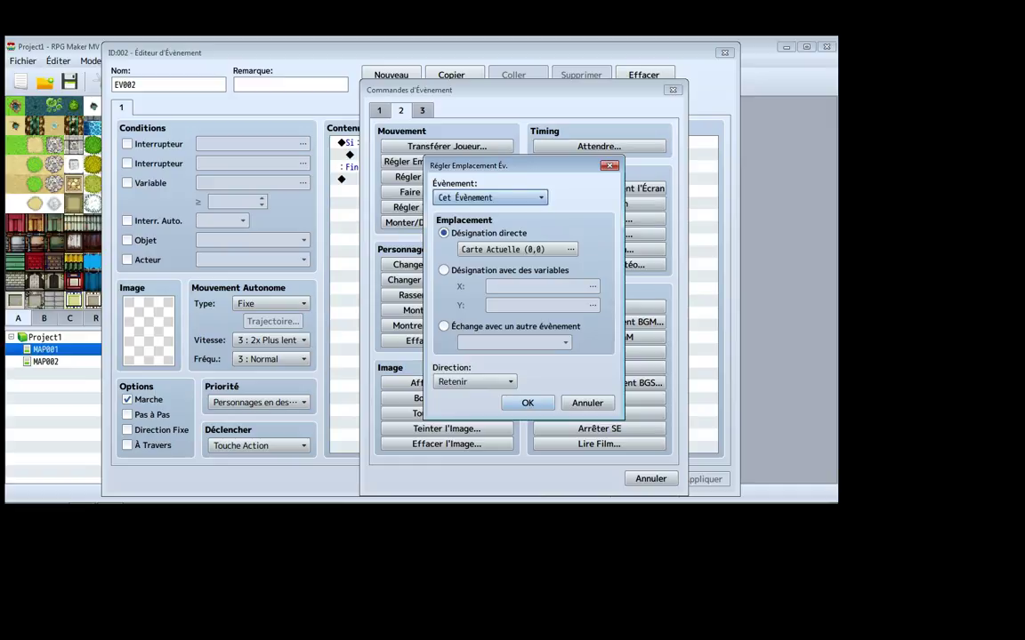
pyautogui.click(587, 402)
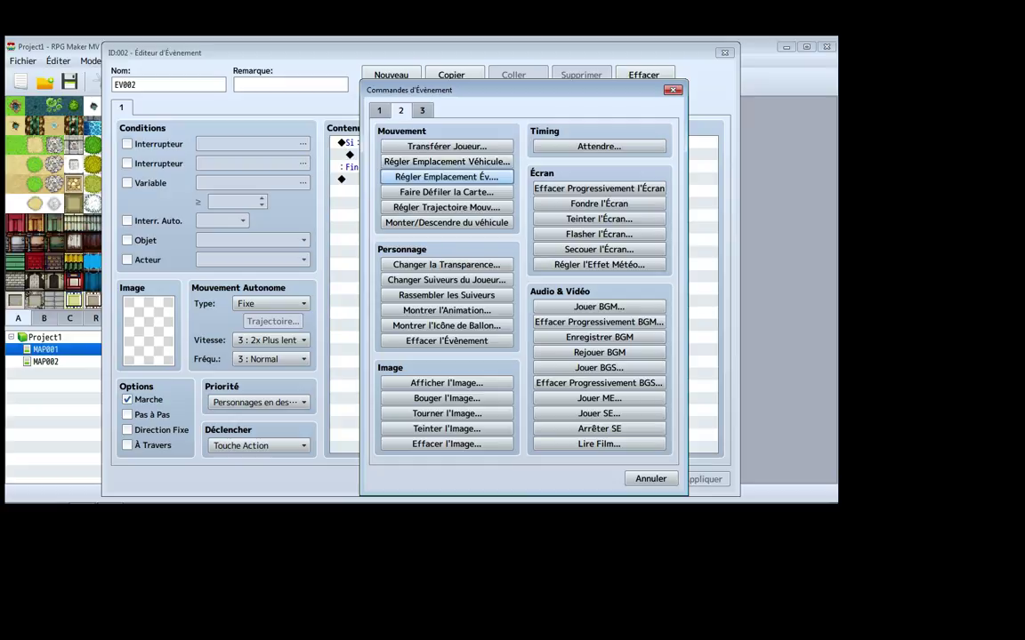
pyautogui.click(446, 176)
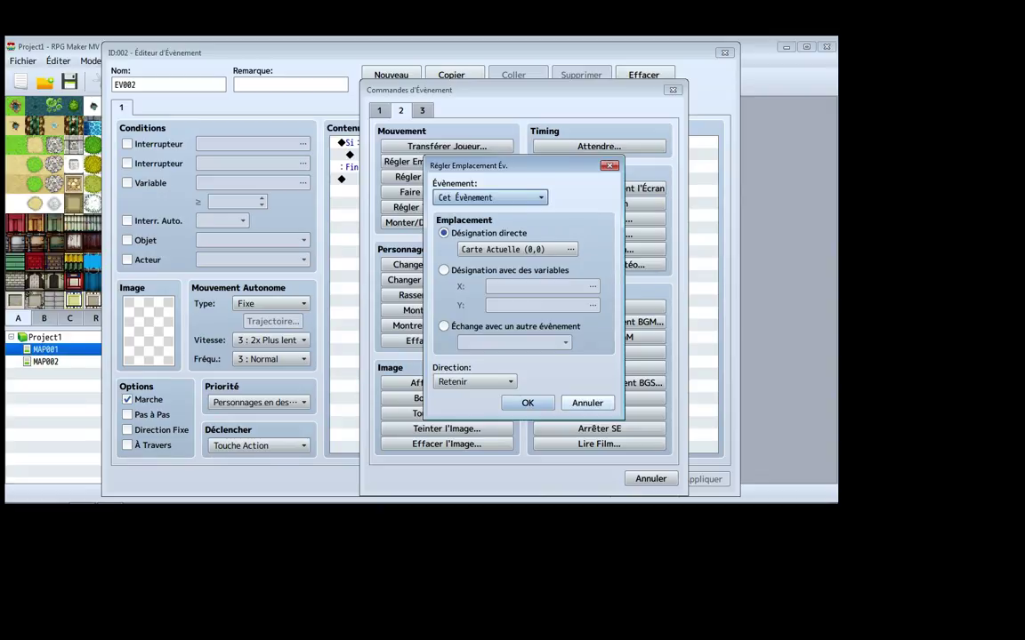
pyautogui.click(587, 403)
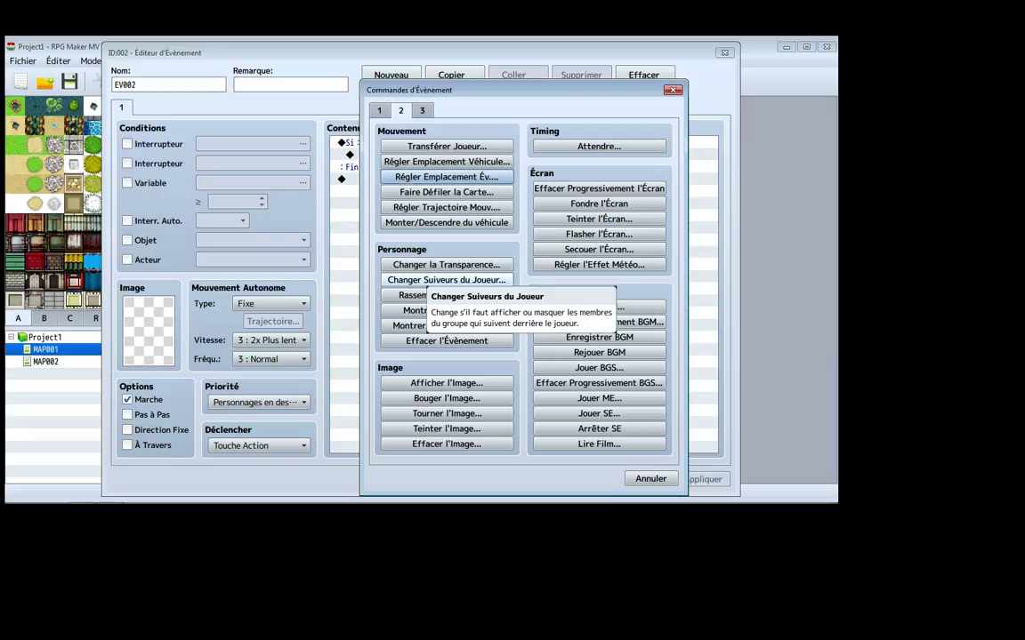
# Inspect the Changer Suiveurs du Joueur and Régler Trajectoire Mouv. command settings for EV002 without adding either command
pyautogui.click(429, 279)
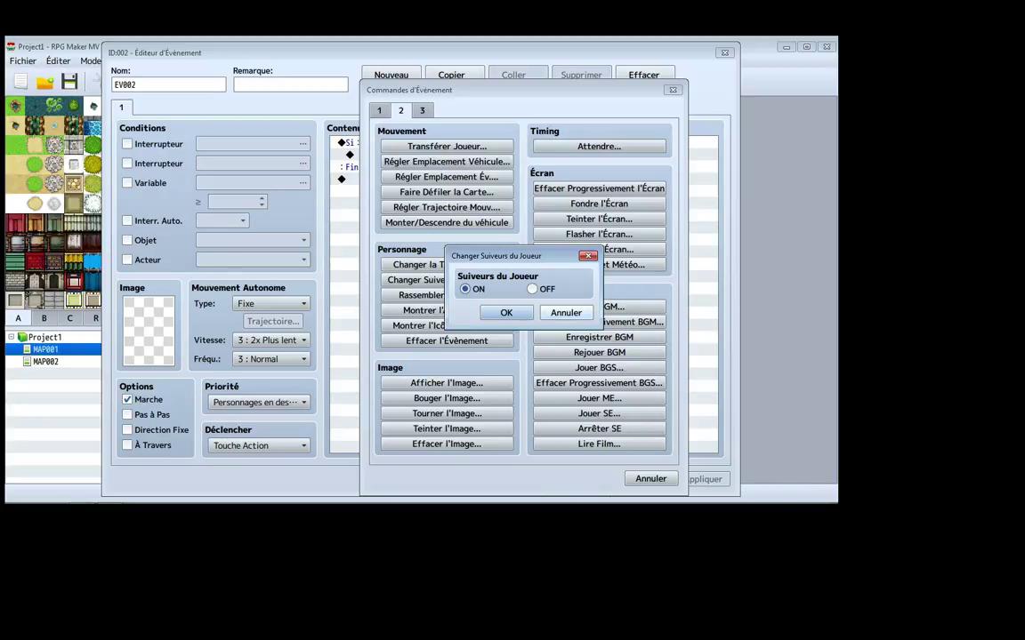
pyautogui.click(566, 312)
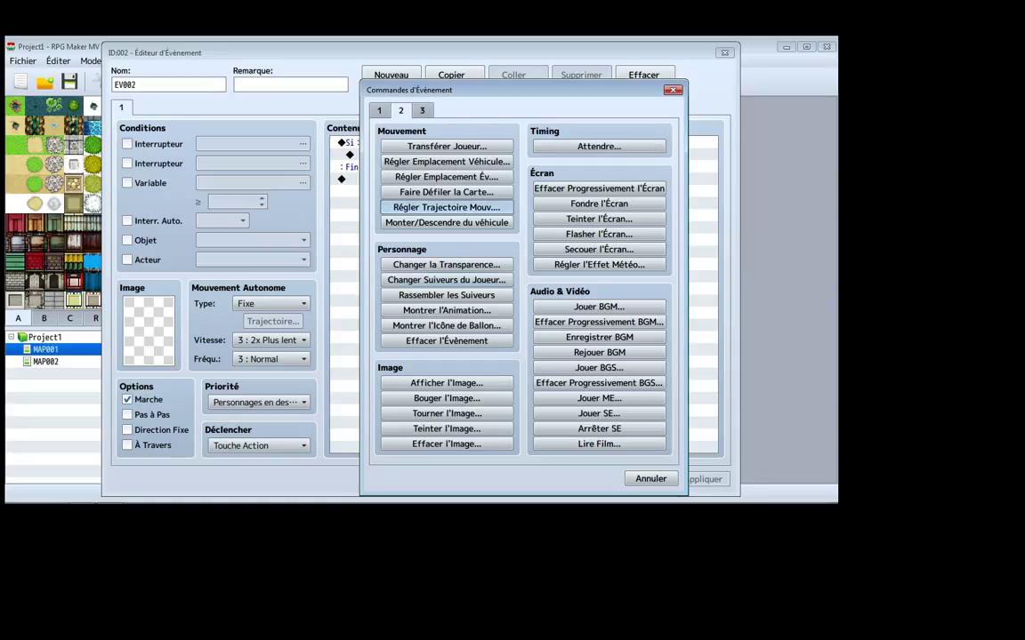
pyautogui.click(447, 206)
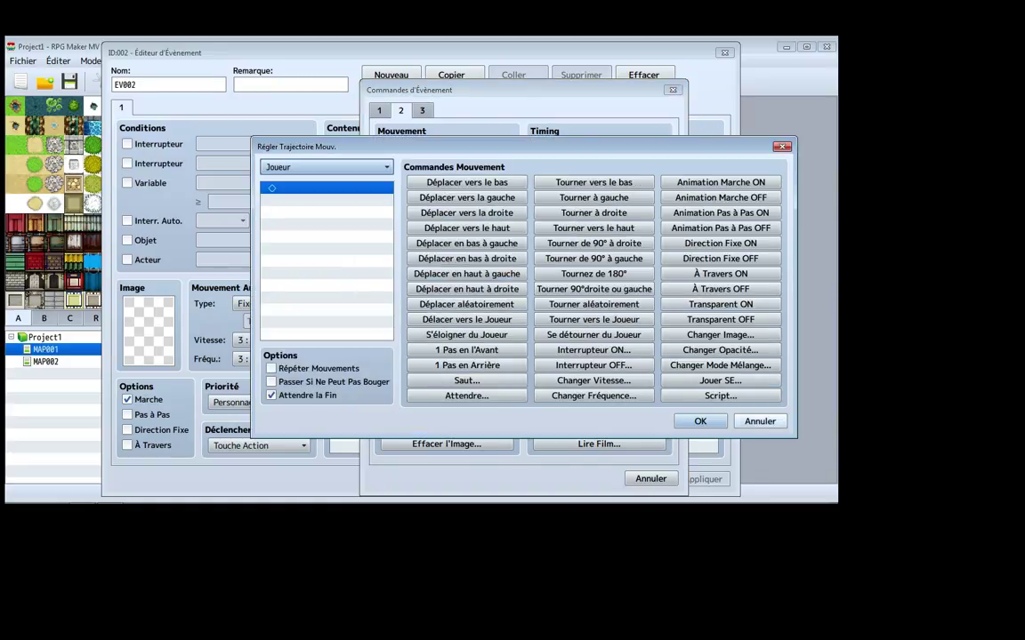
pyautogui.click(758, 421)
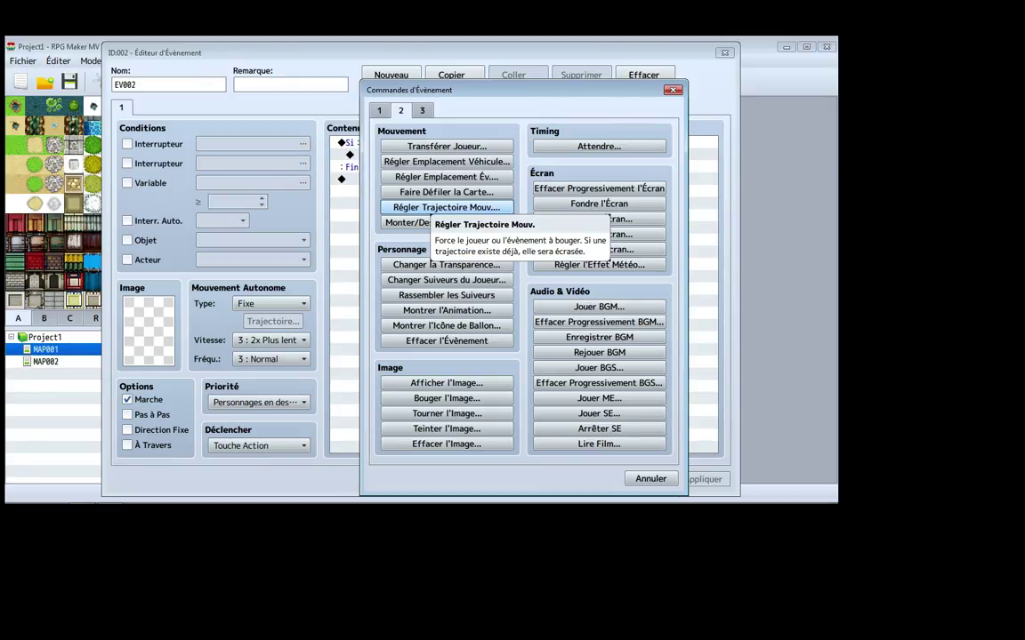
pyautogui.click(446, 207)
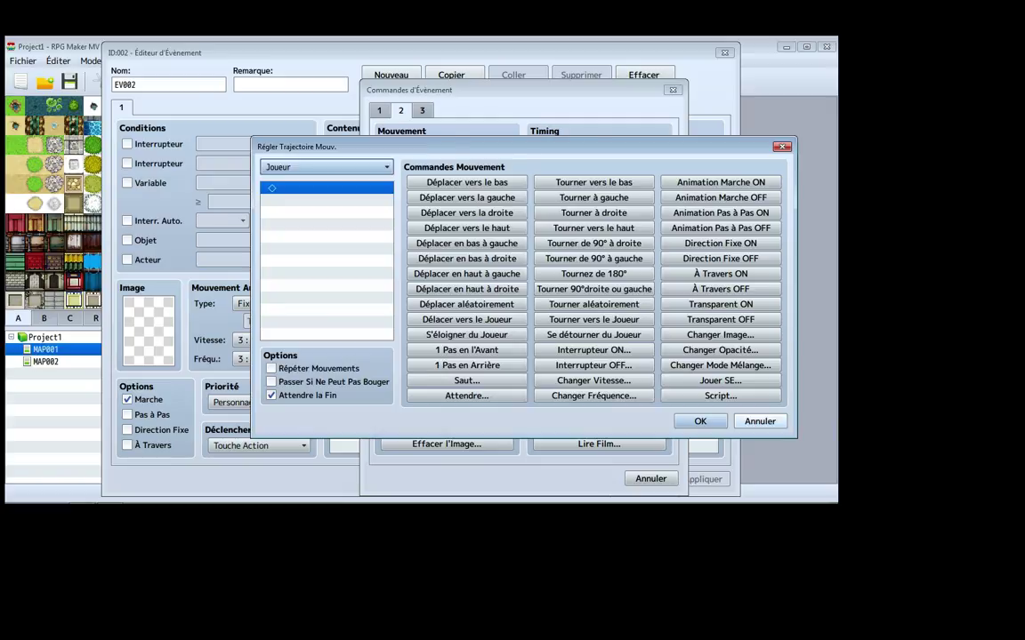
pyautogui.click(760, 420)
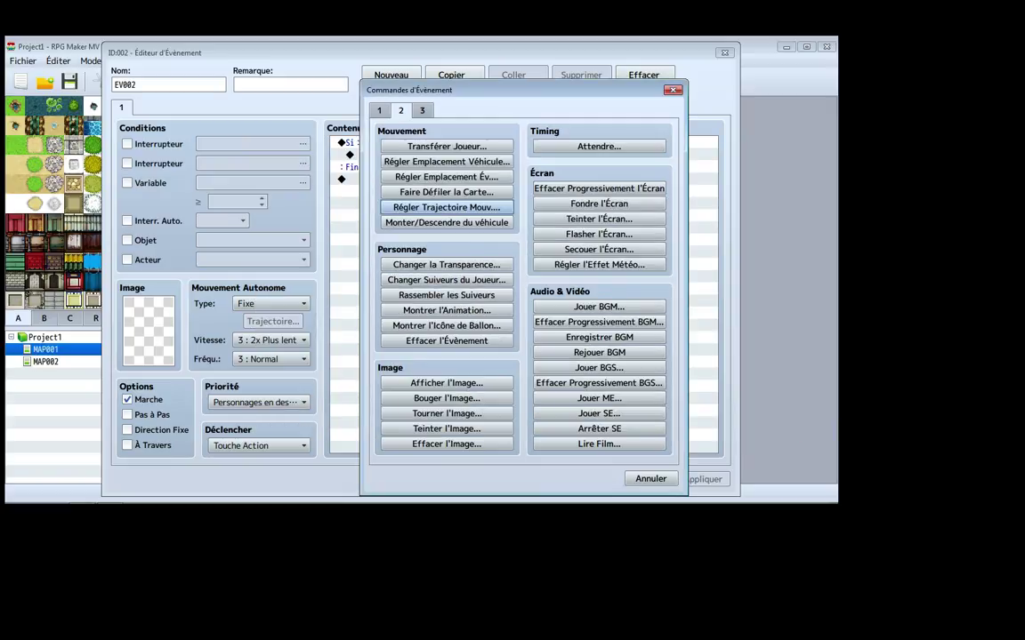